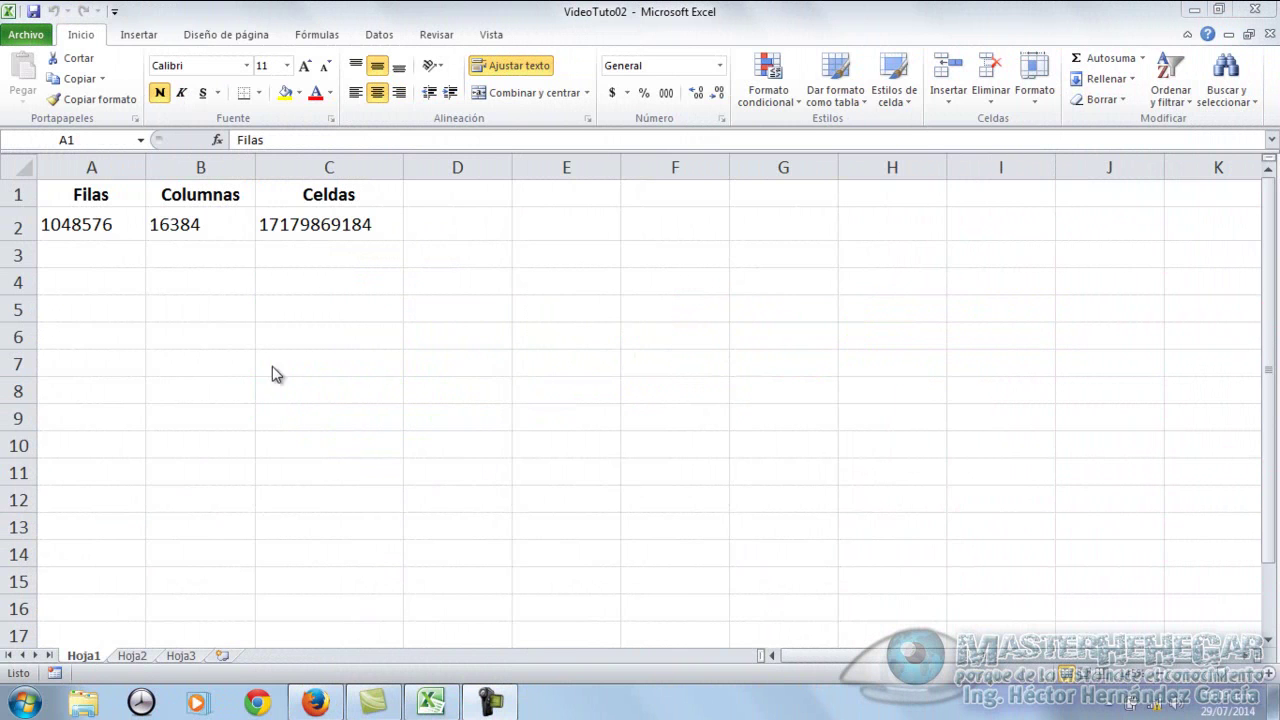
On Hoja1, inspect the Filas, Columnas and Celdas counts in A2, B2 and C2
left_click(108, 195)
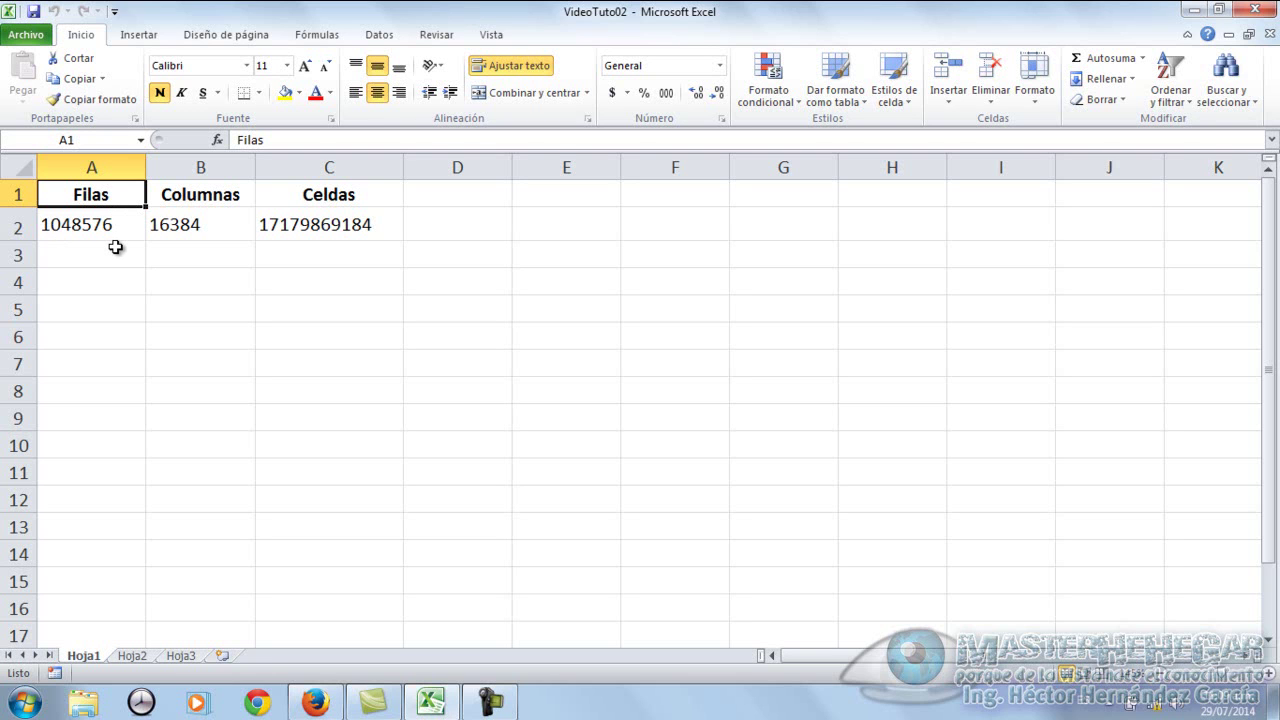
left_click(118, 232)
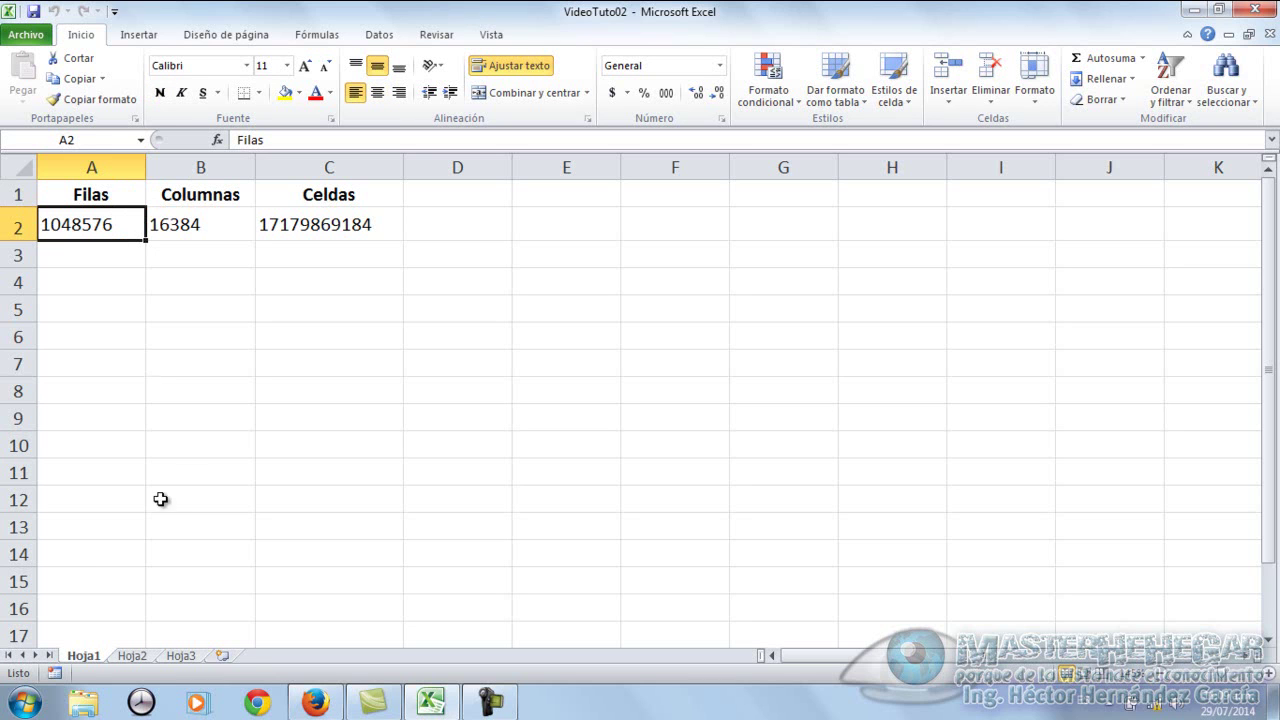
left_click(189, 225)
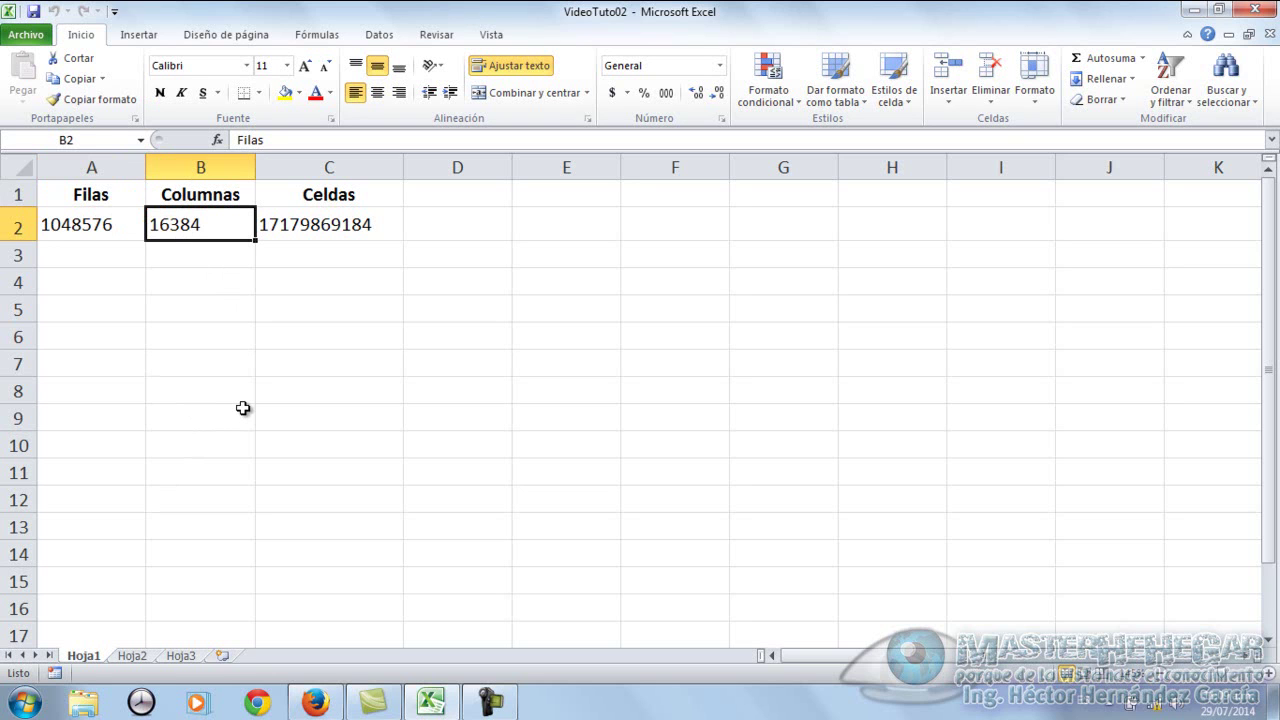
left_click(304, 228)
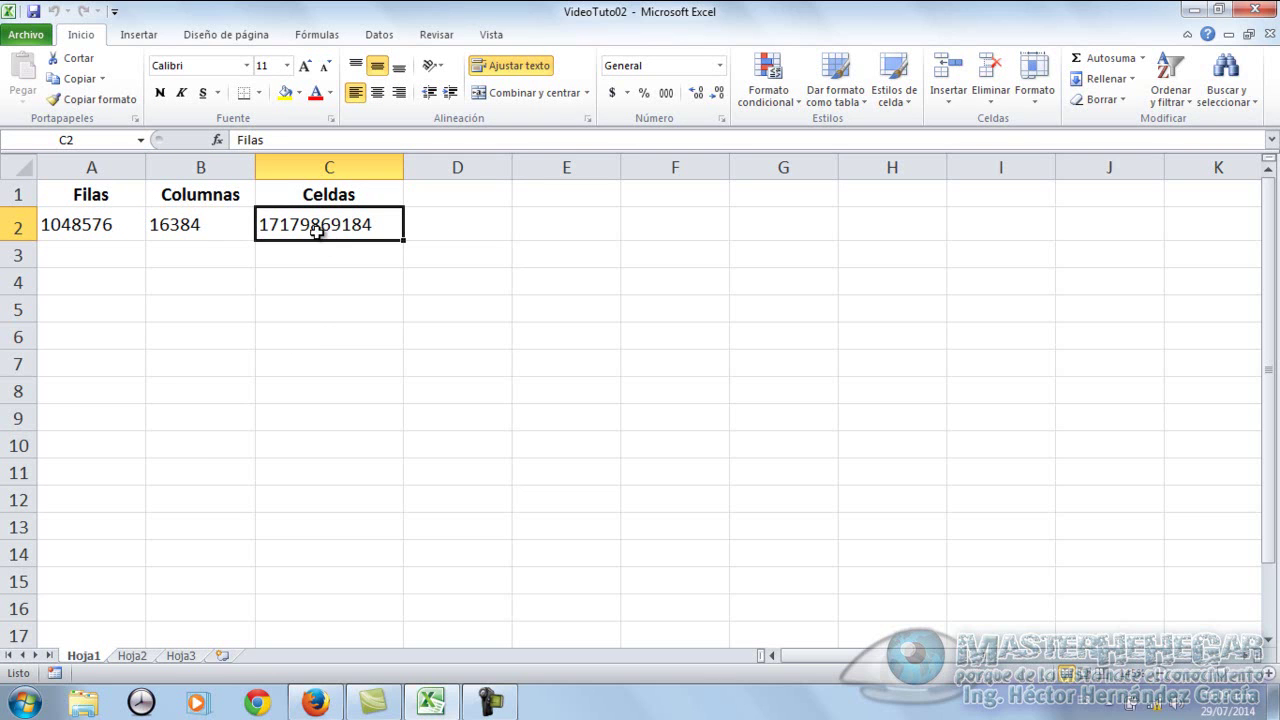
left_click(186, 228)
left_click(308, 226)
left_click(118, 203)
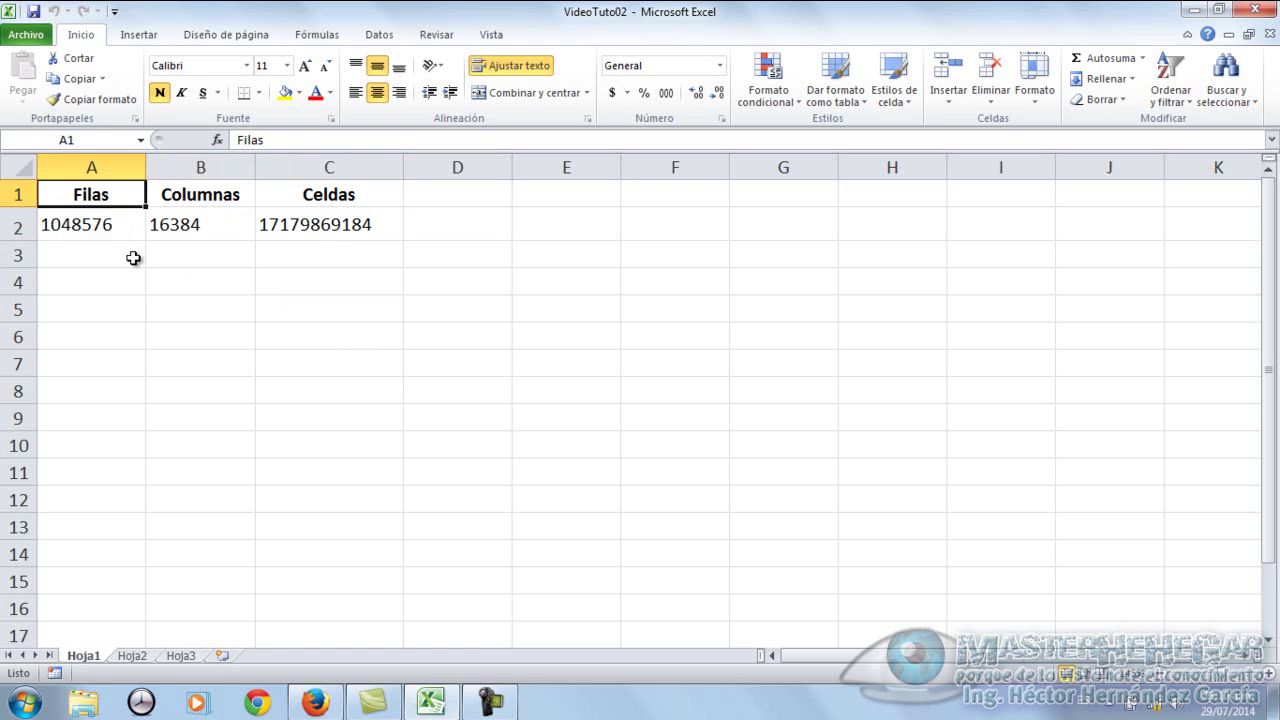
Select assorted cells across Hoja1 (C7, J7, E10, B12, G5, I3 and others), ending at A1
left_click(372, 372)
left_click(1142, 352)
left_click(566, 445)
left_click(183, 489)
left_click(314, 374)
left_click(783, 309)
left_click(1051, 248)
left_click(901, 336)
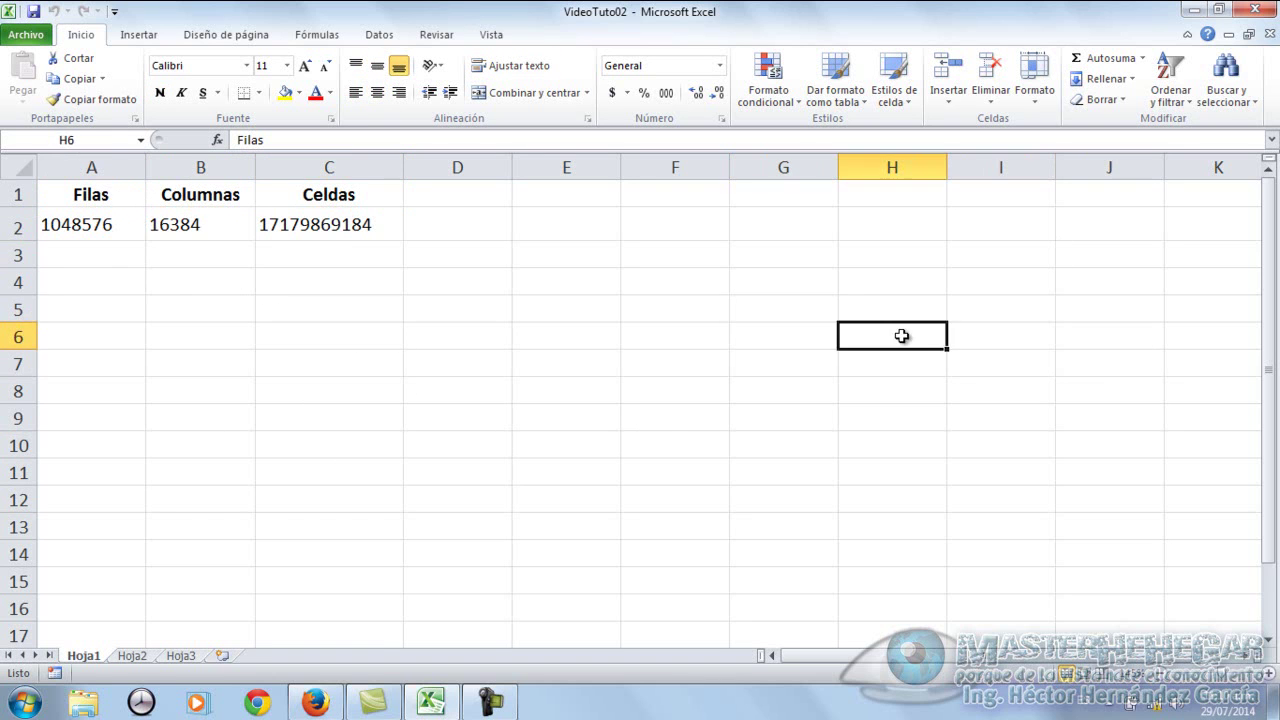
left_click(566, 391)
left_click(369, 334)
left_click(177, 330)
left_click(88, 283)
left_click(105, 199)
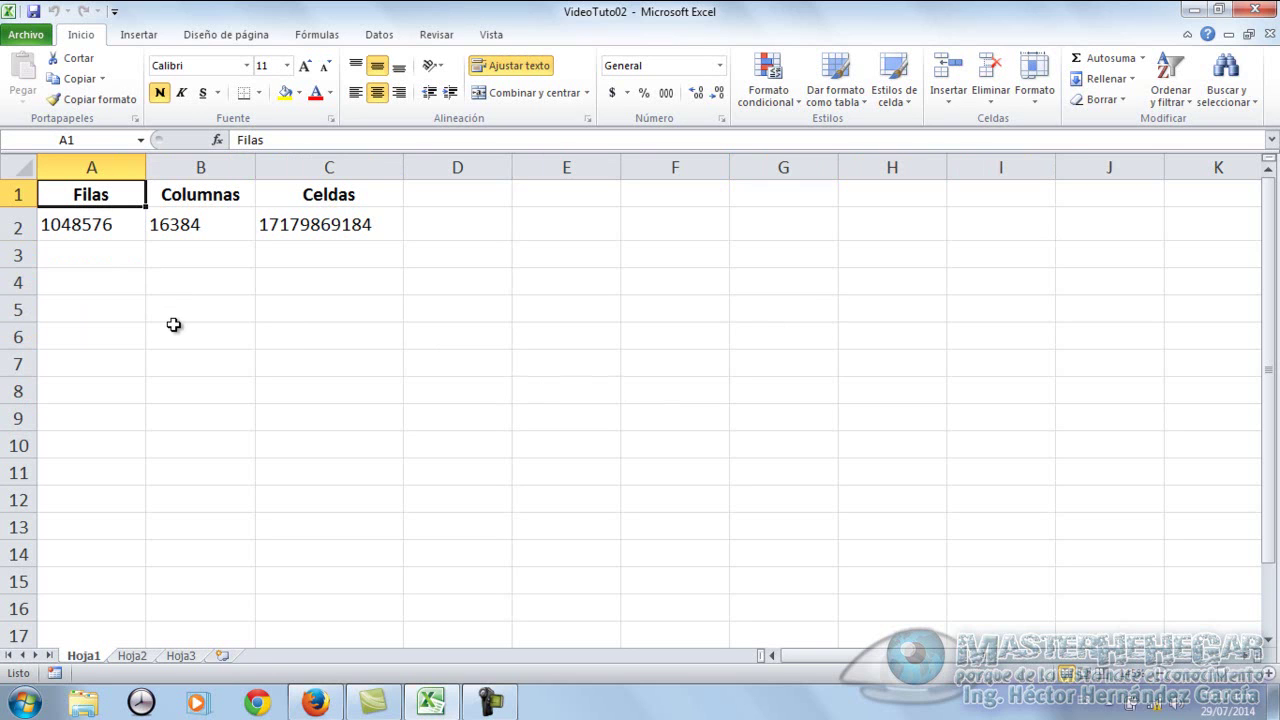
Select cells A4, C6 and A3, returning to A1 between them
left_click(127, 277)
left_click(354, 340)
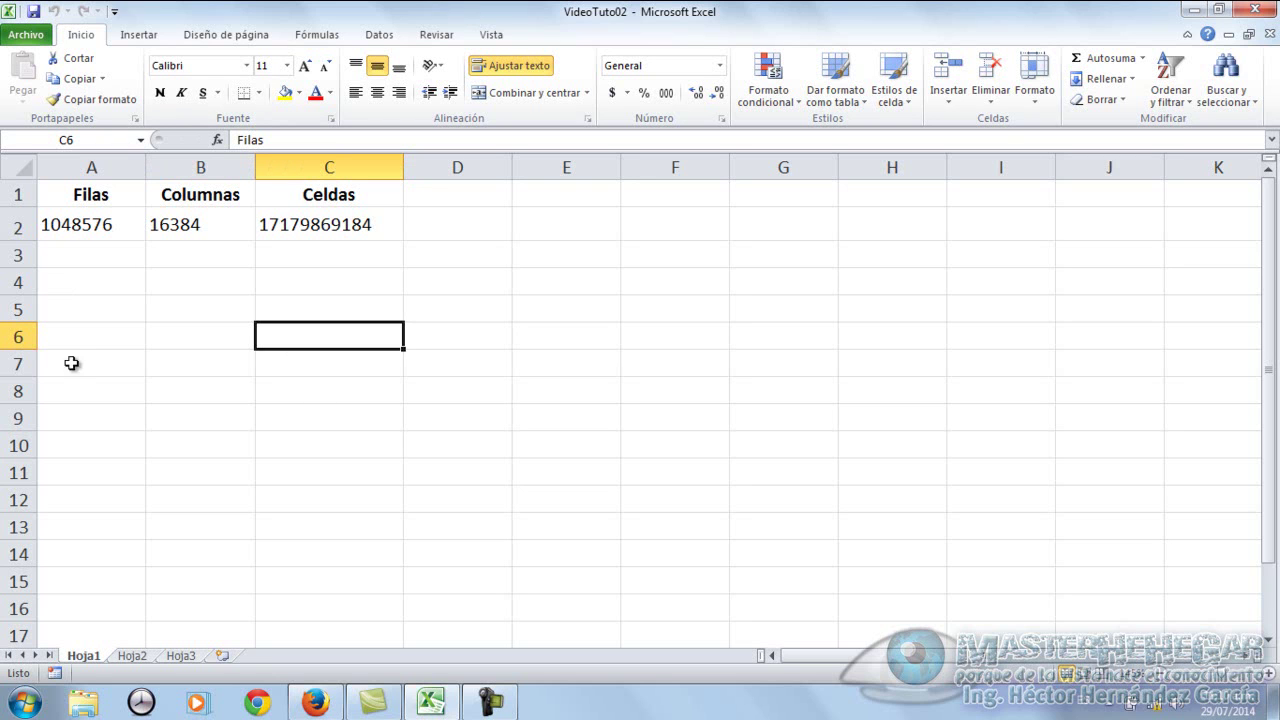
left_click(98, 194)
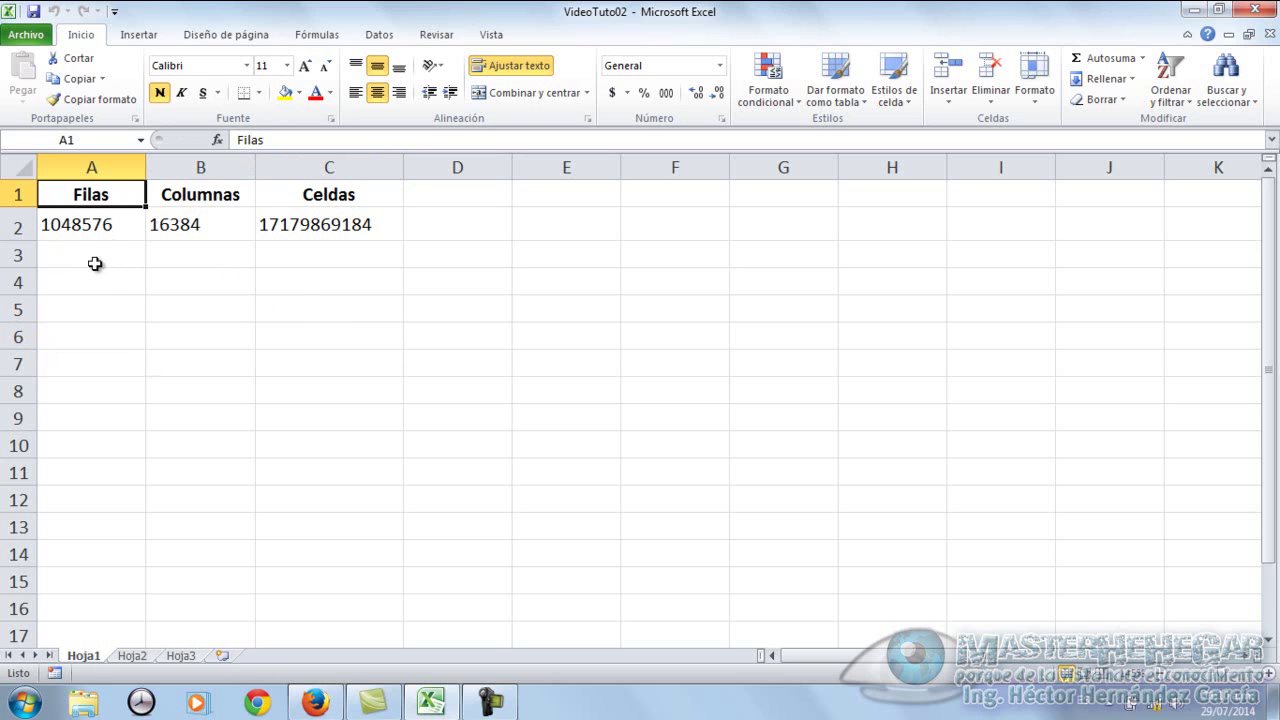
left_click(94, 254)
left_click(89, 197)
On empty Hoja3, jump to last row 1048576 and back to A1, twice
left_click(188, 658)
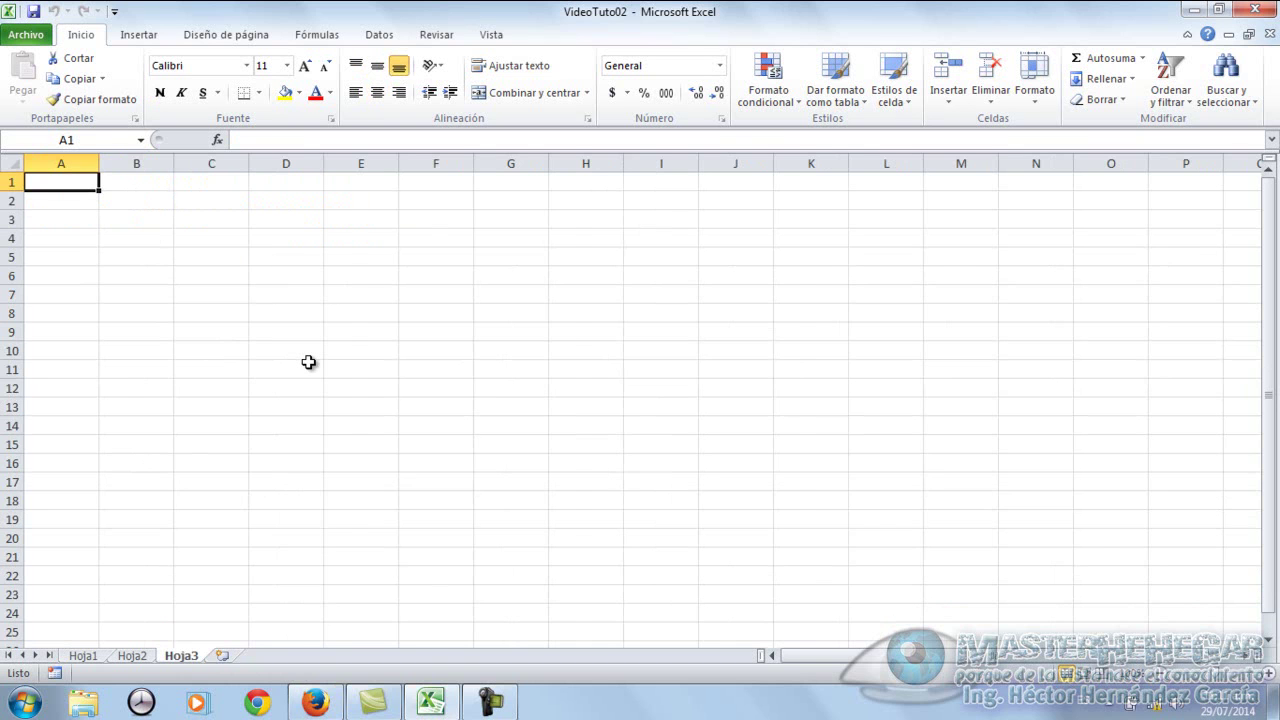
key("ctrl+Down")
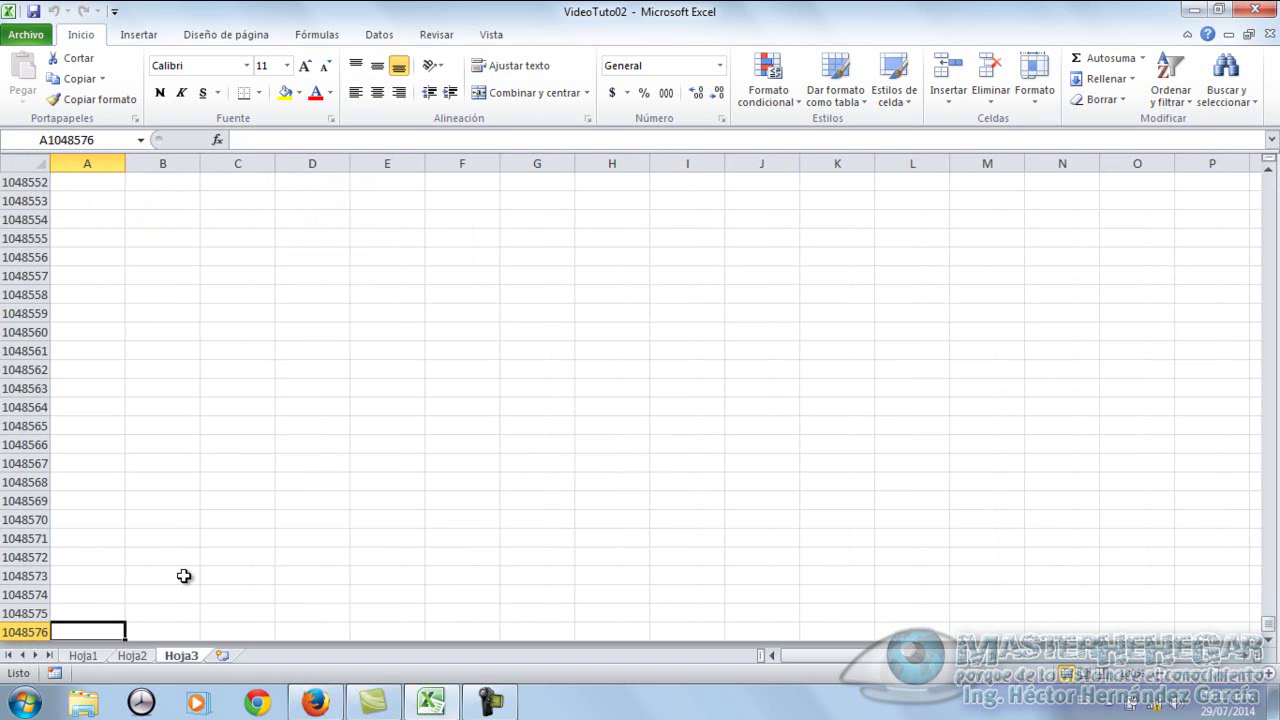
key("ctrl+Up")
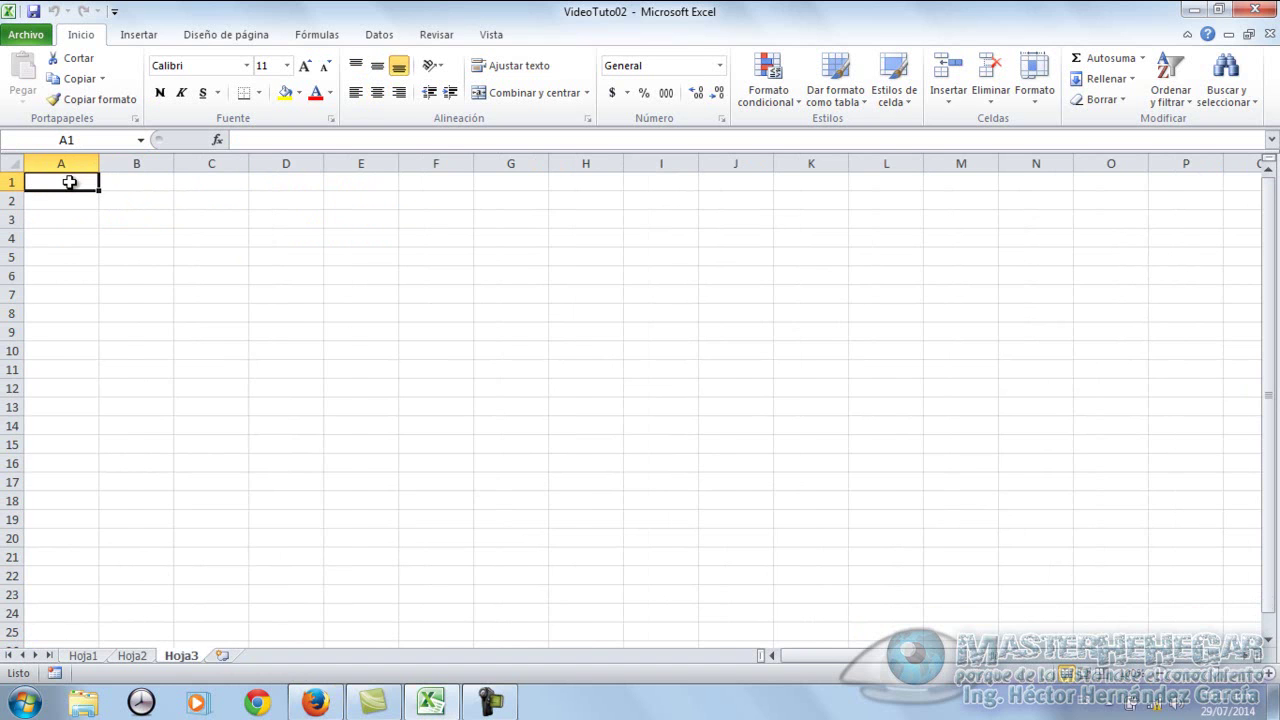
key("ctrl+Down")
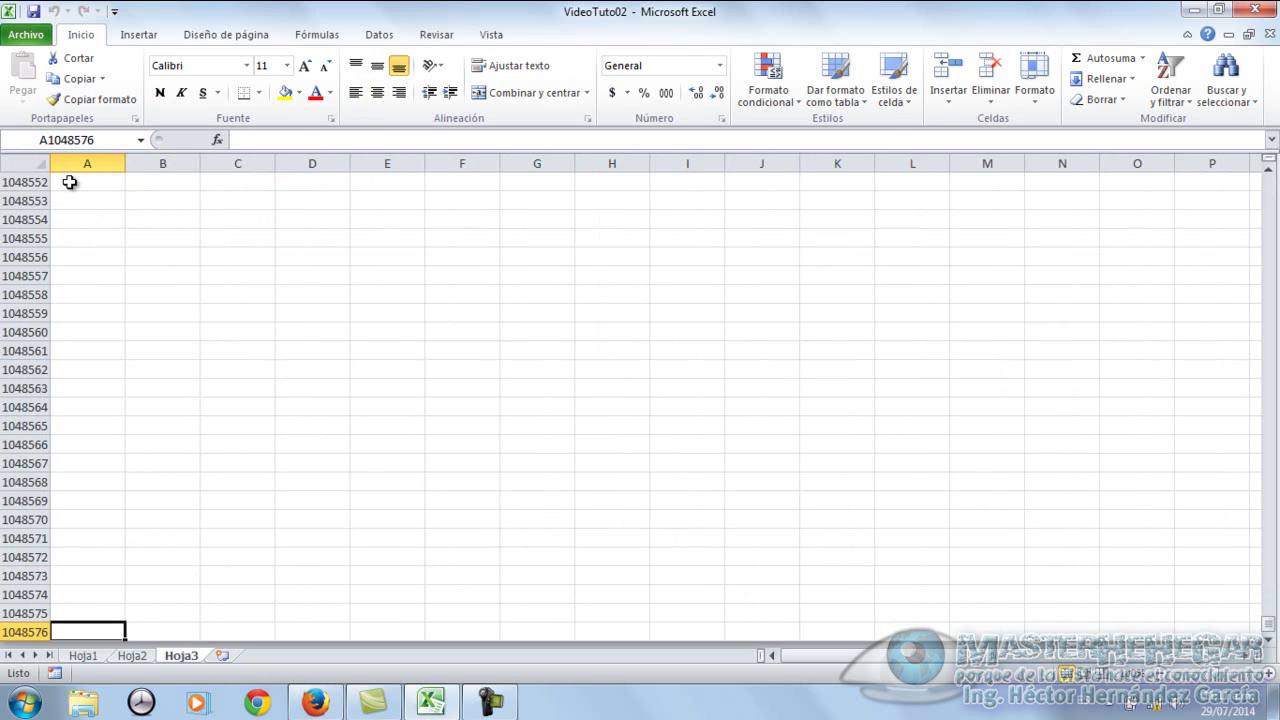
key("ctrl+Up")
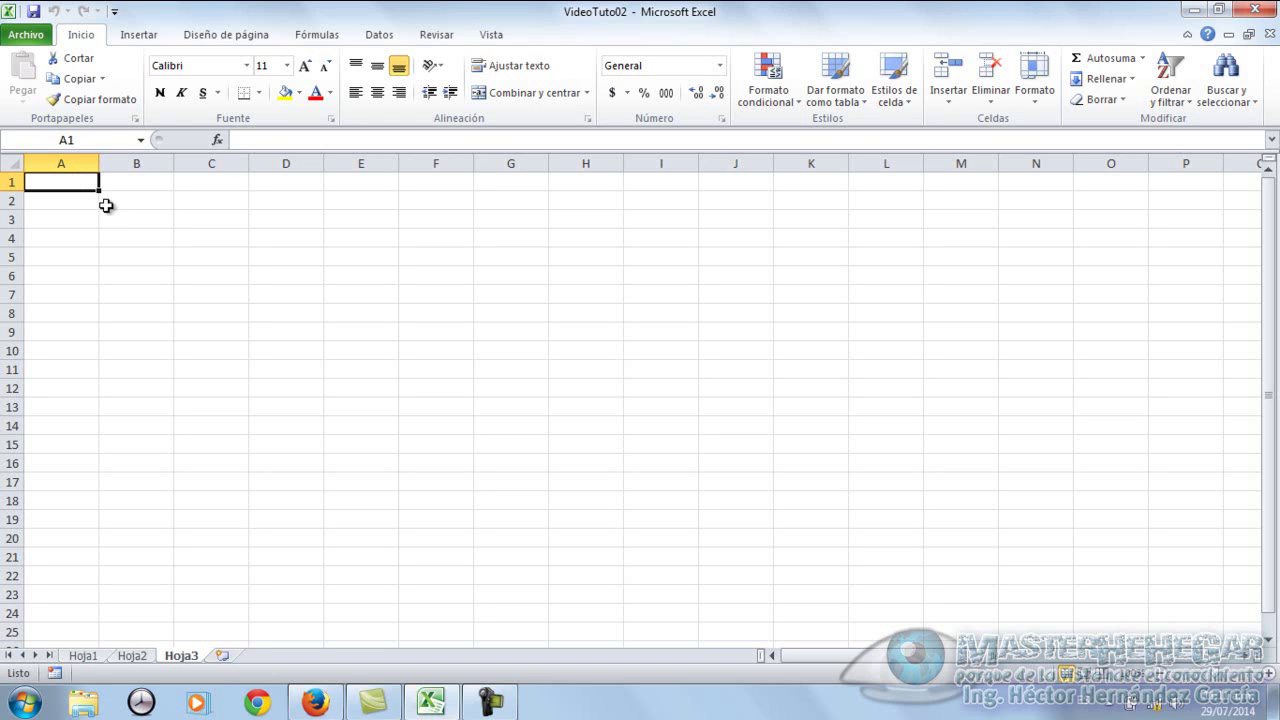
Back on Hoja1, move between cells A1, A2 and A3
left_click(84, 656)
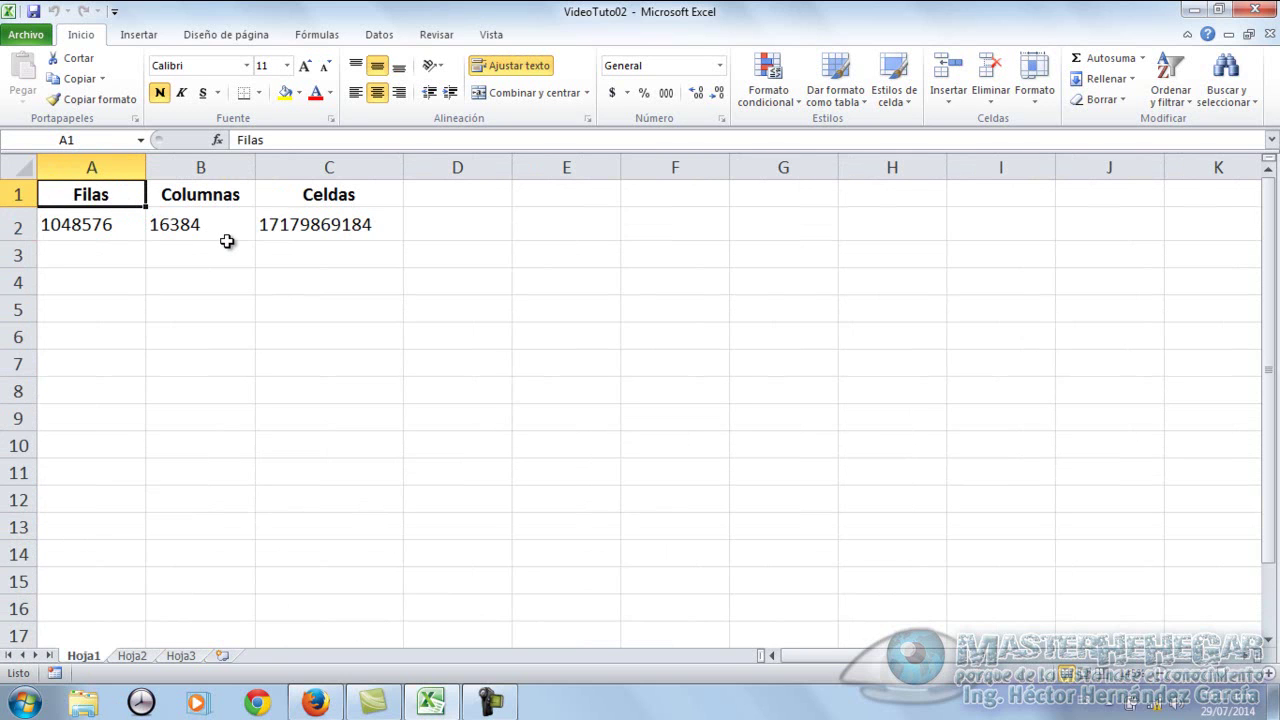
key("Down")
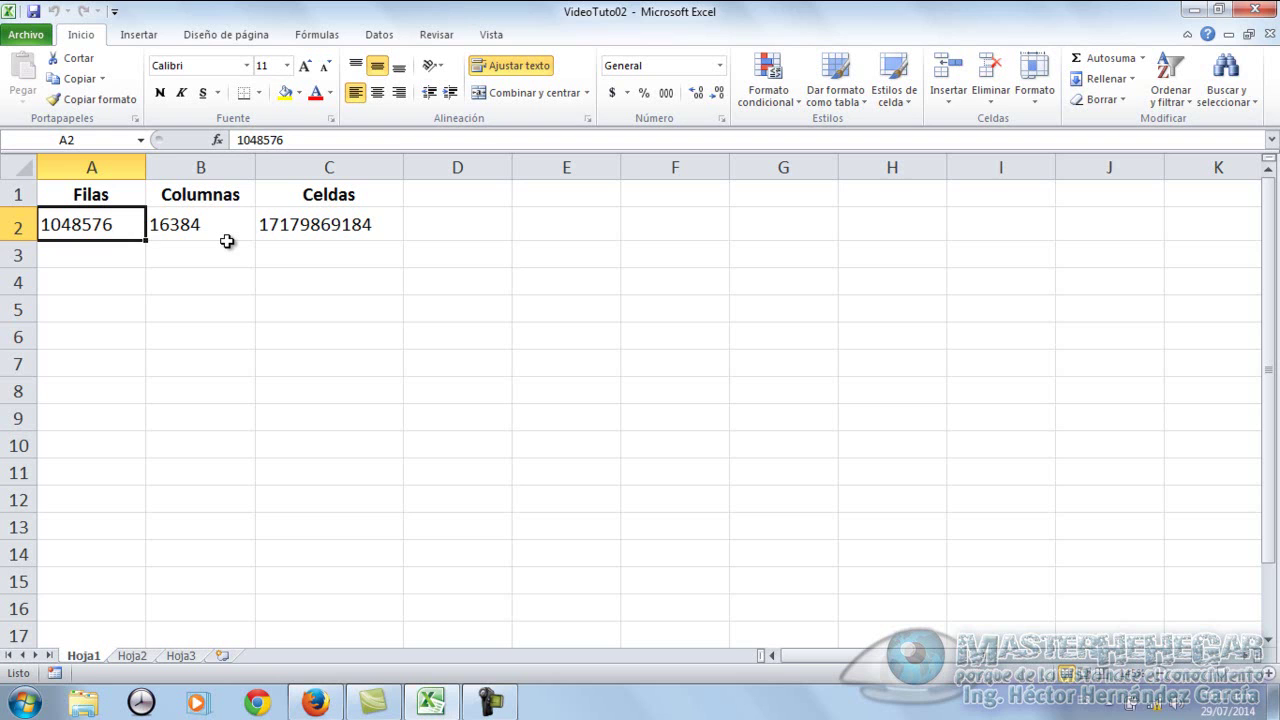
key("Up")
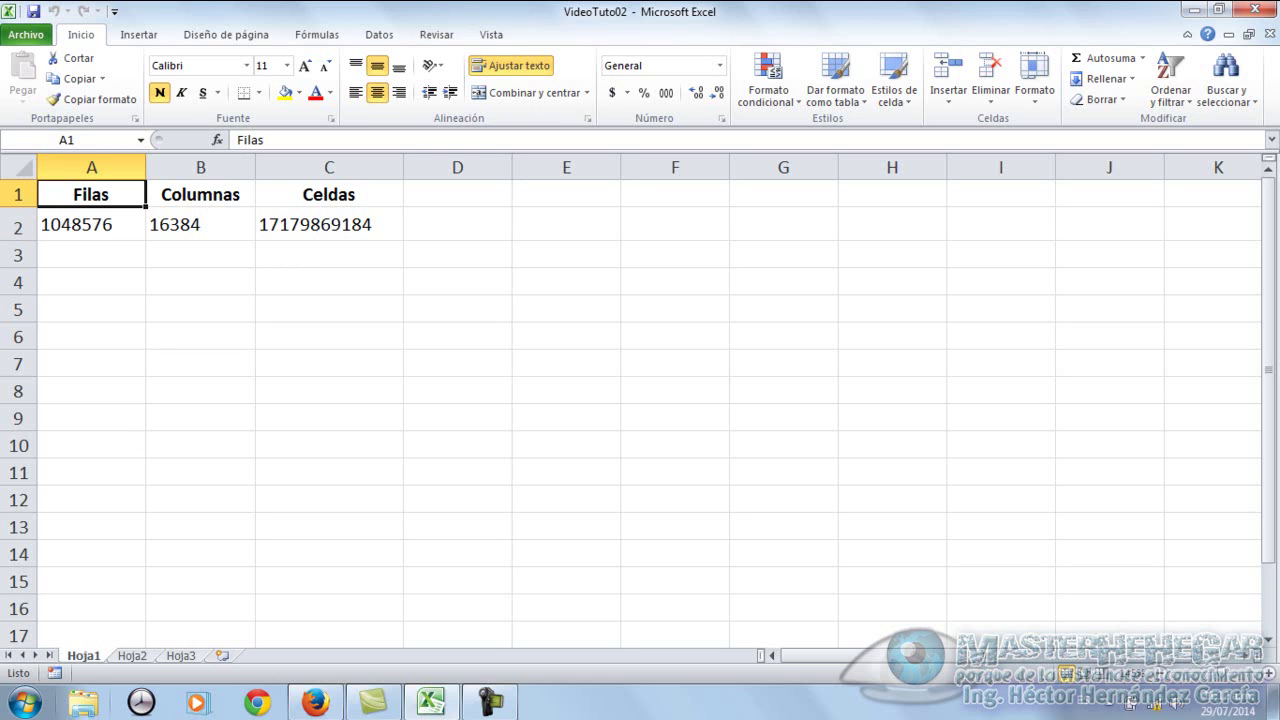
left_click(95, 225)
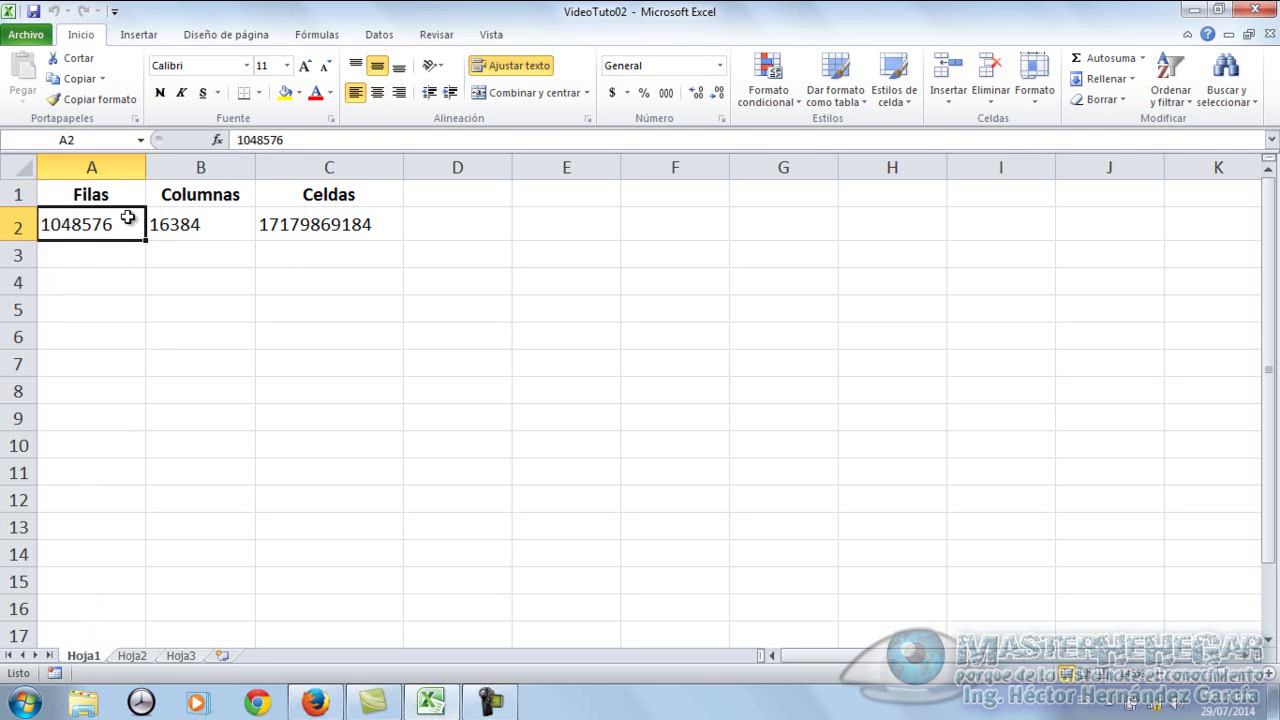
left_click(93, 257)
left_click(70, 228)
On Hoja1, jump down to the last row and back up to A1
key("ctrl+Down")
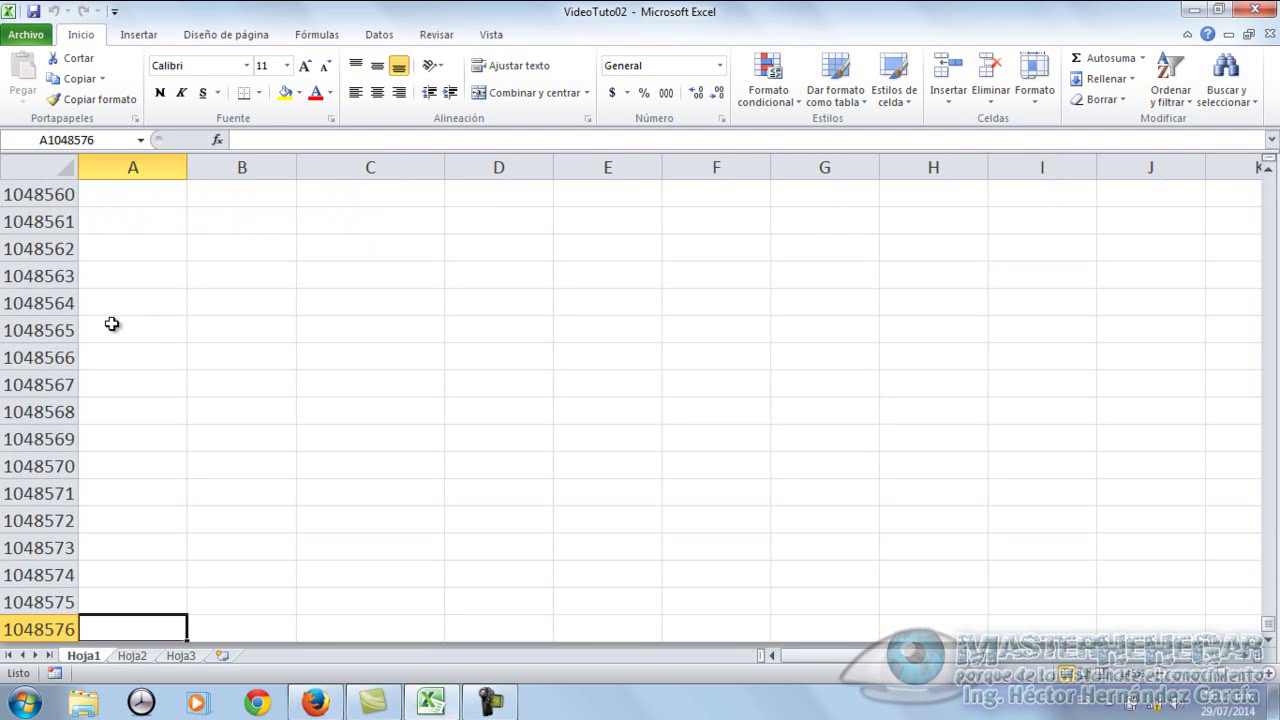
key("ctrl+Home")
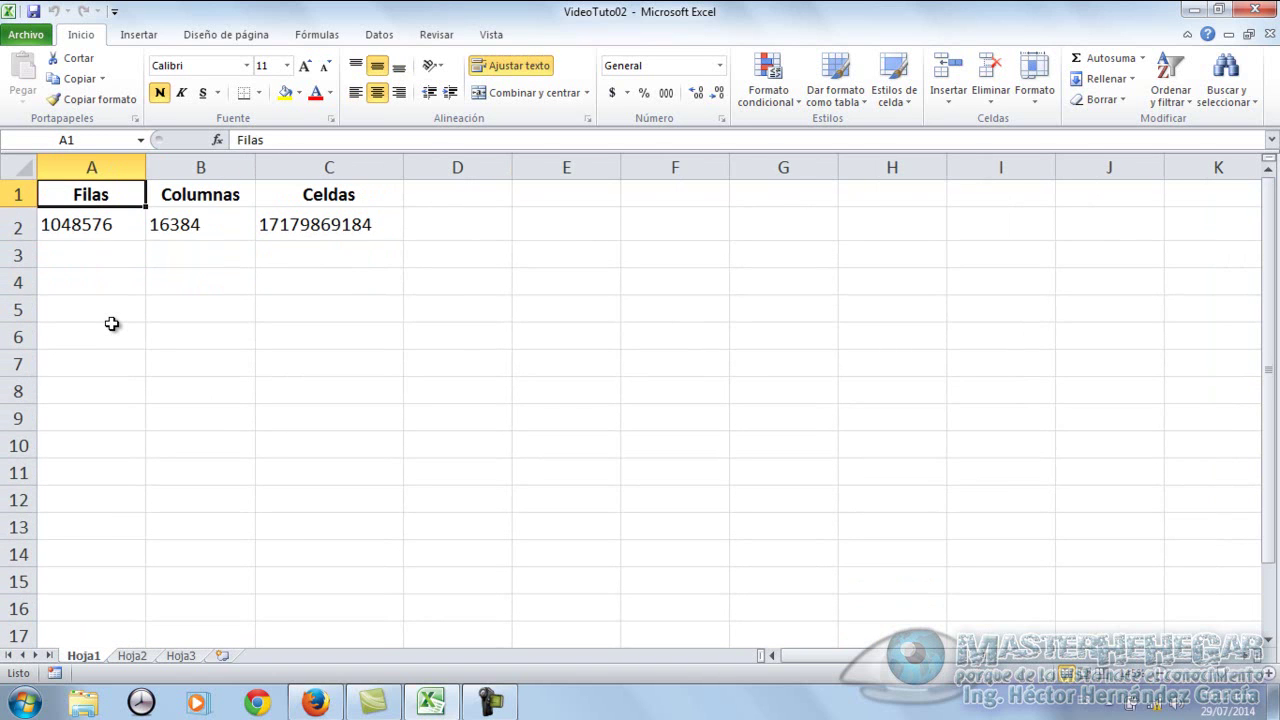
key("Down")
key("Down")
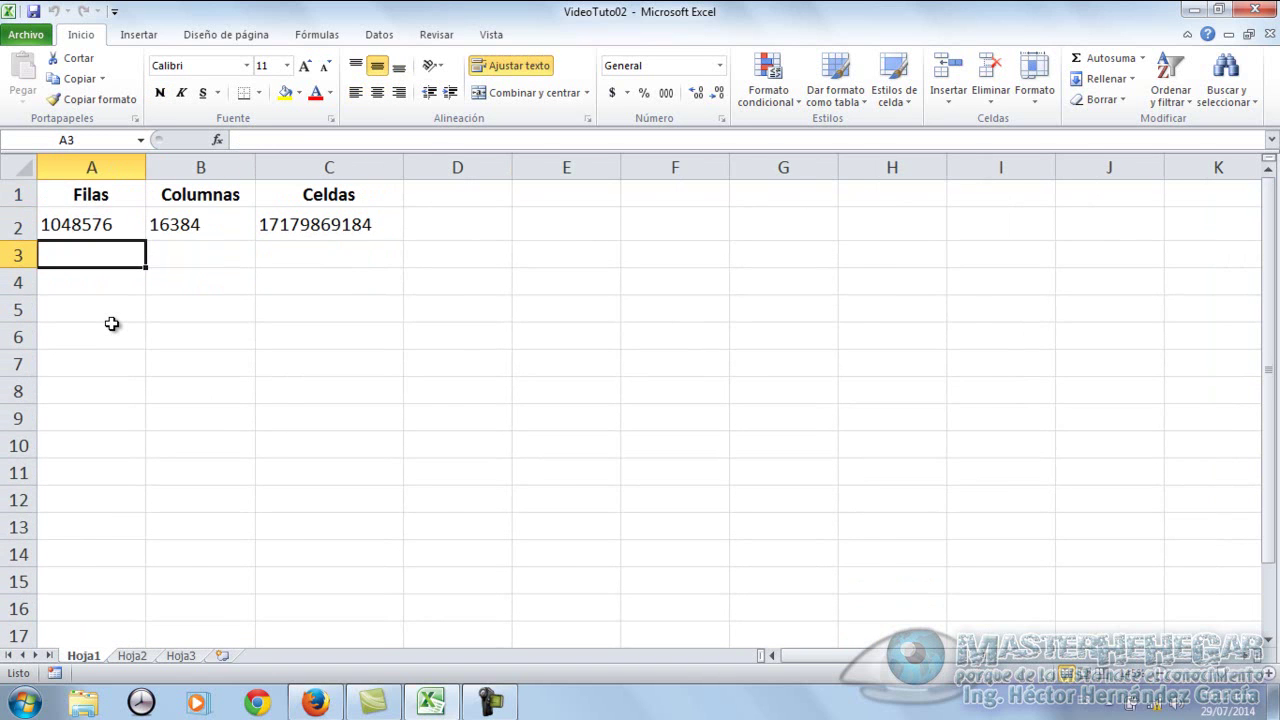
key("ctrl+Down")
key("ctrl+Up")
key("Up")
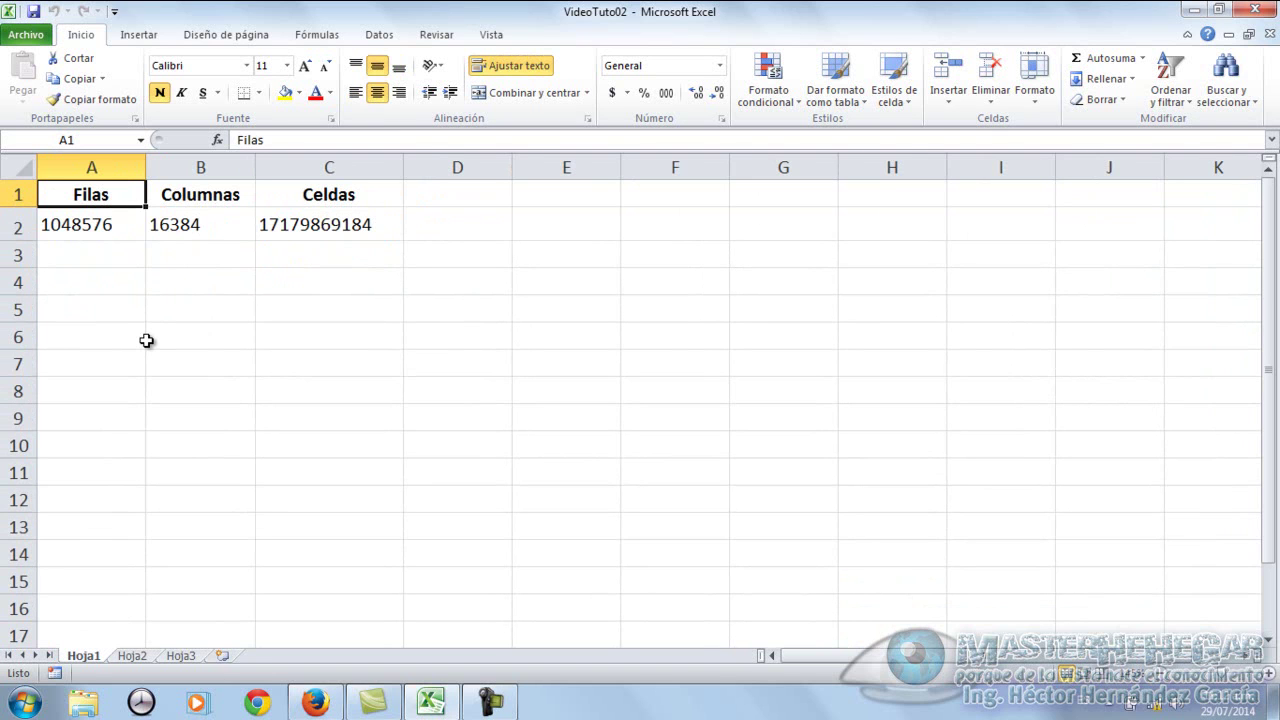
On Hoja3, jump to last column XFD and back to column A, twice
left_click(196, 664)
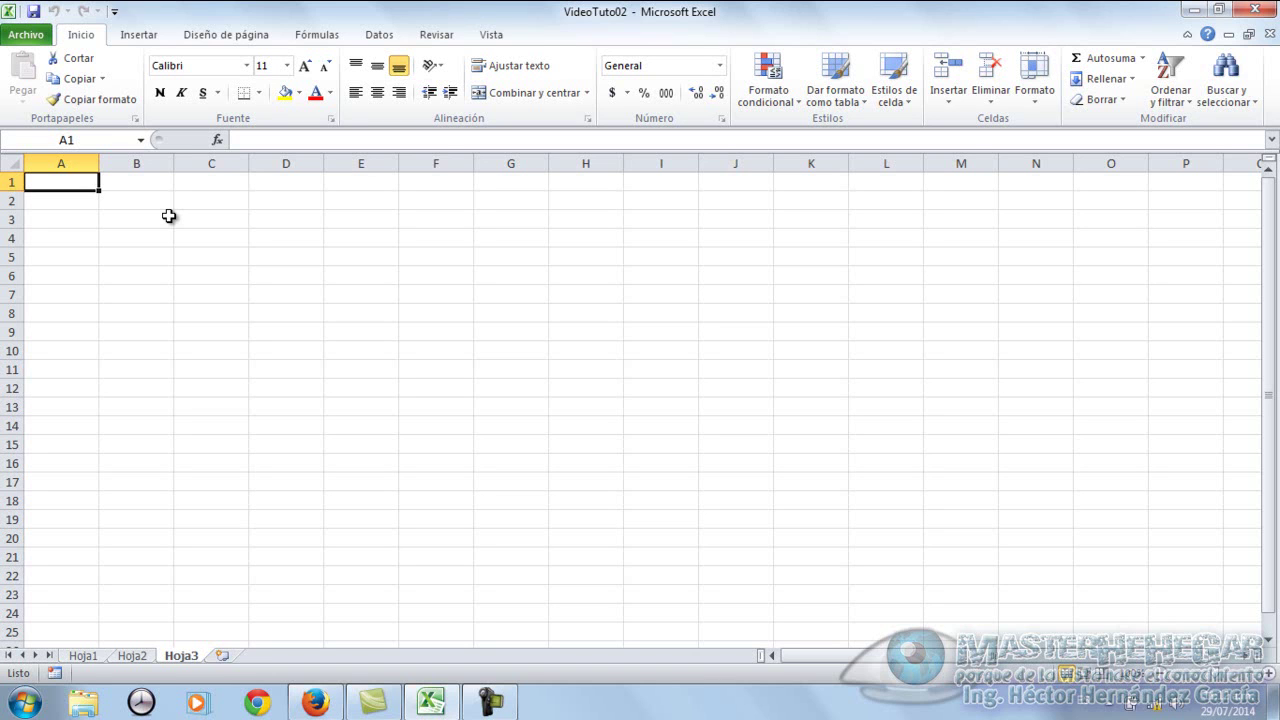
key("ctrl+Right")
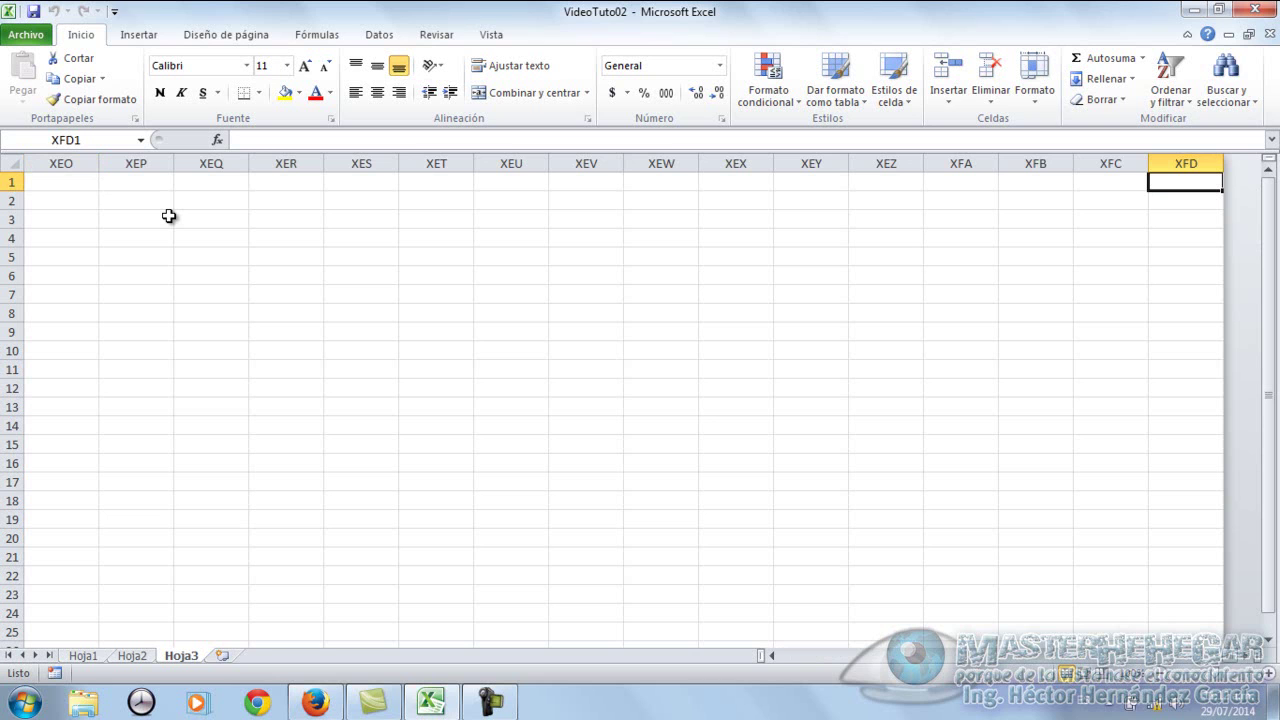
key("ctrl+Home")
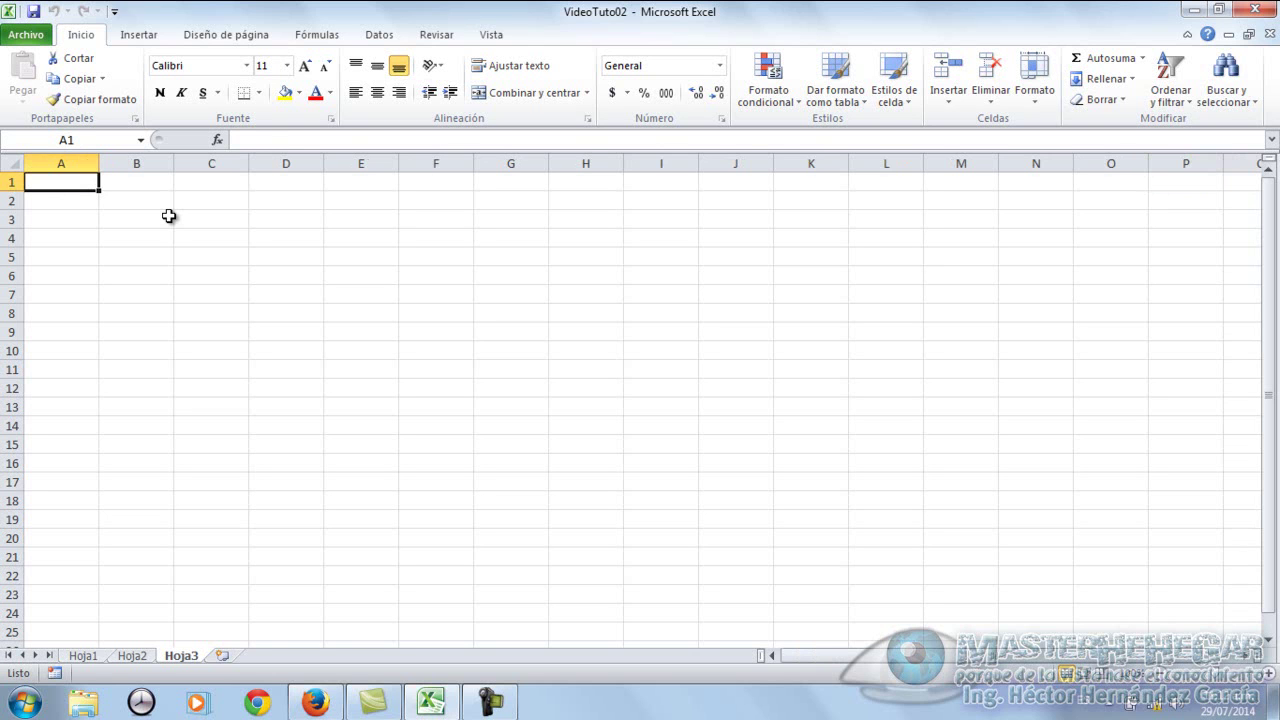
key("ctrl+Right")
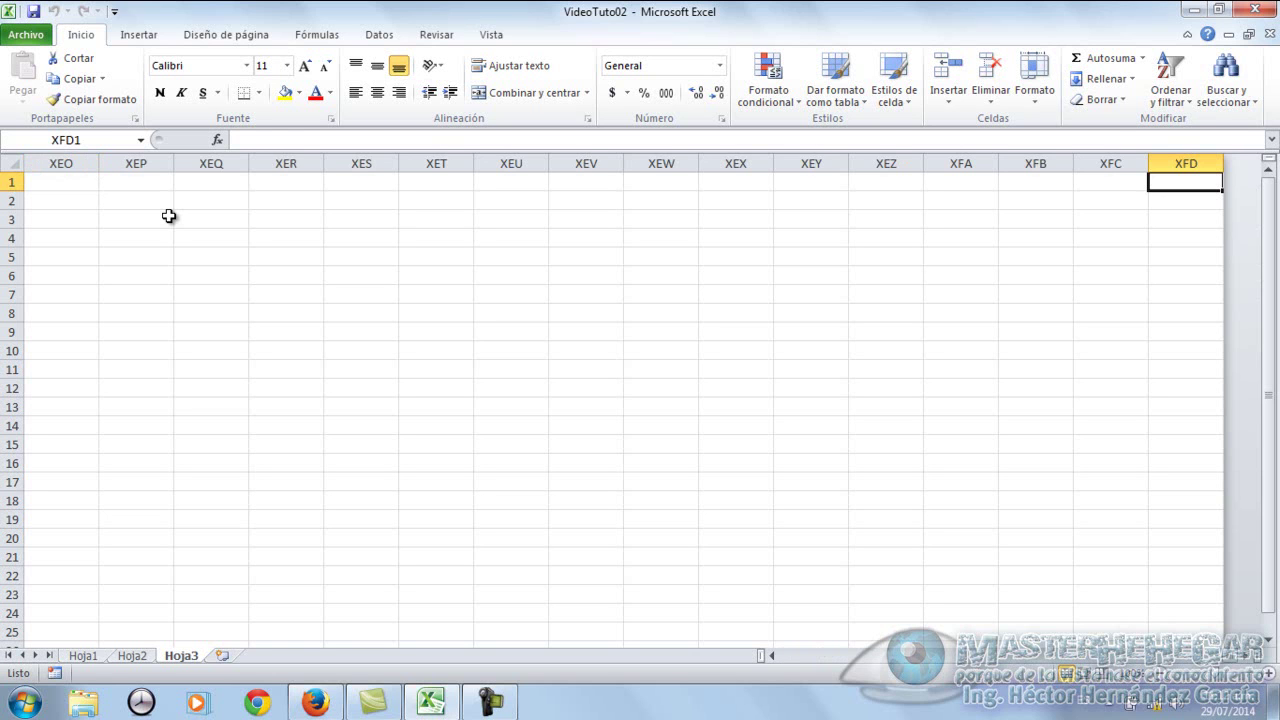
key("ctrl+Home")
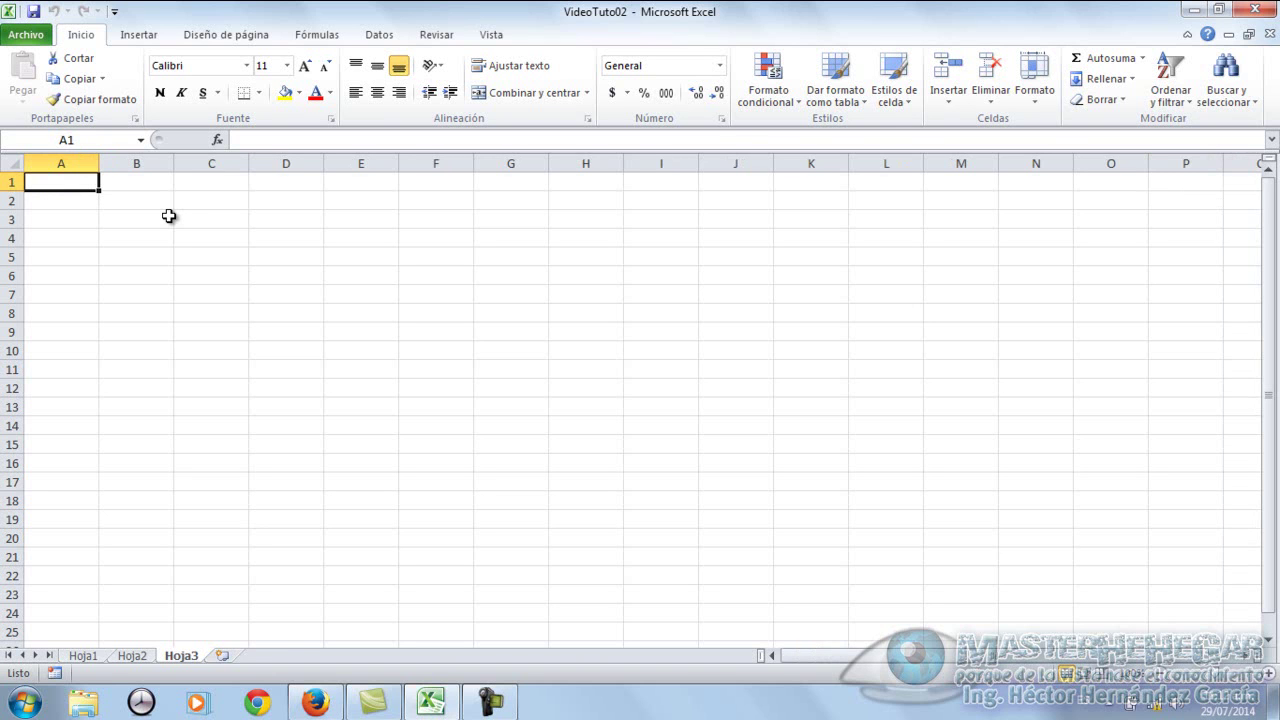
On Hoja1, move along the header row to Celdas and back to A1, then go to Hoja3
left_click(84, 655)
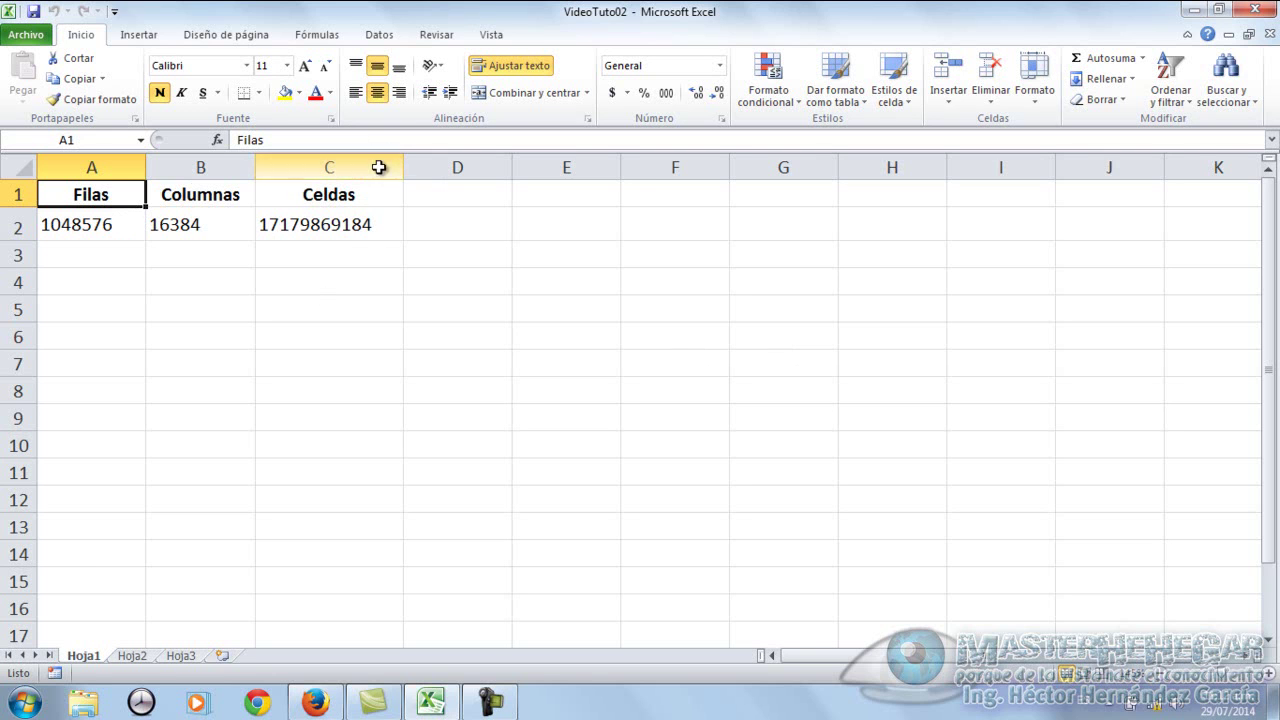
key("Right")
key("Right")
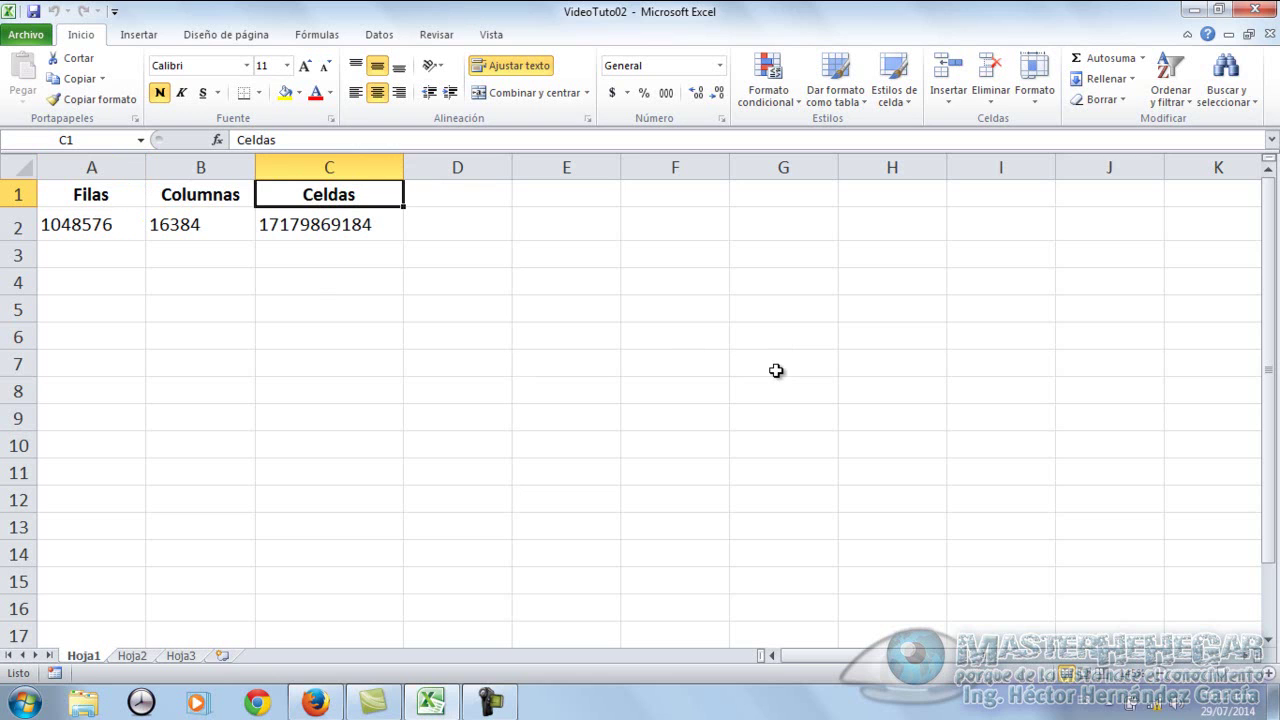
key("Left")
key("Left")
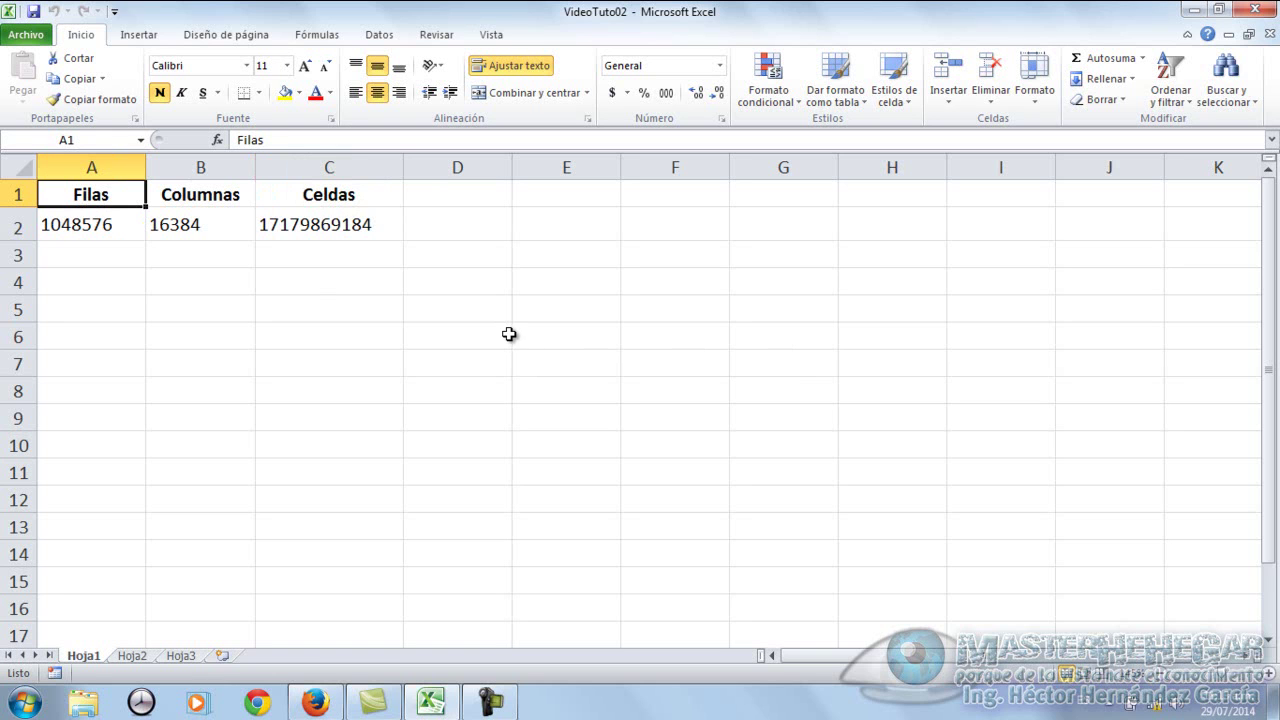
left_click(192, 657)
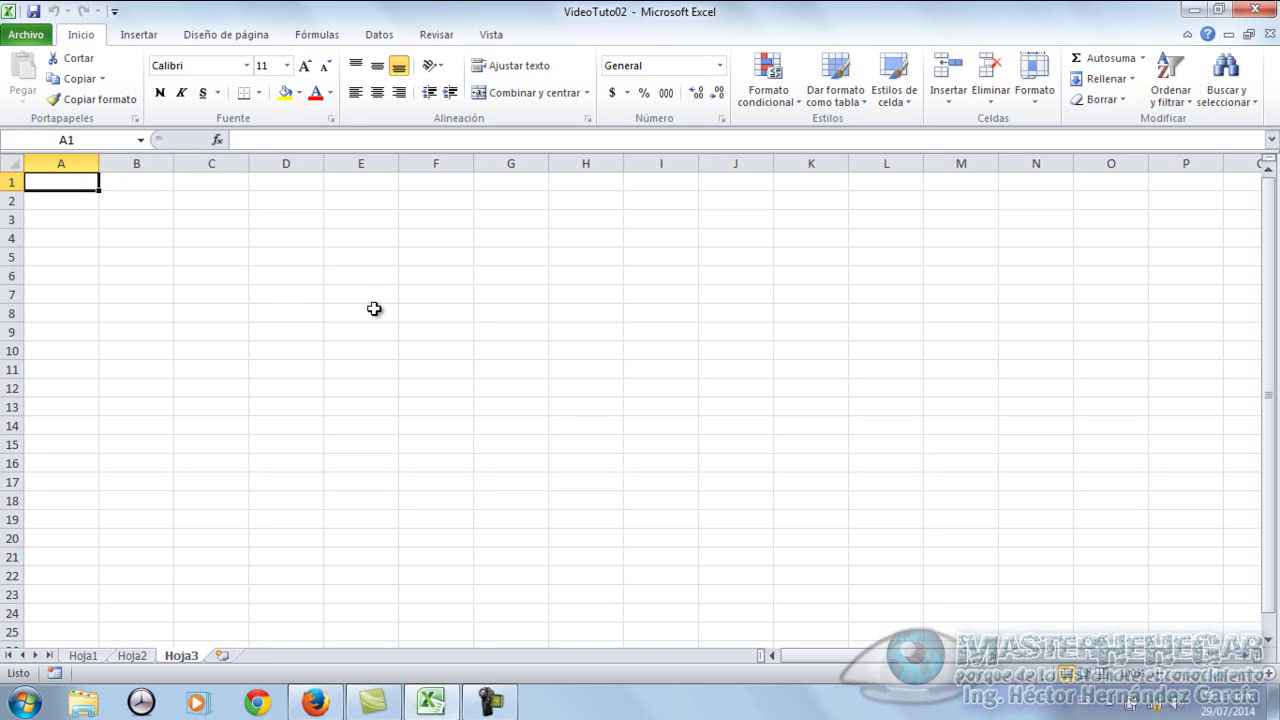
Select K19 on Hoja3, return to A1, then switch via Hoja1 to Hoja2
left_click(812, 528)
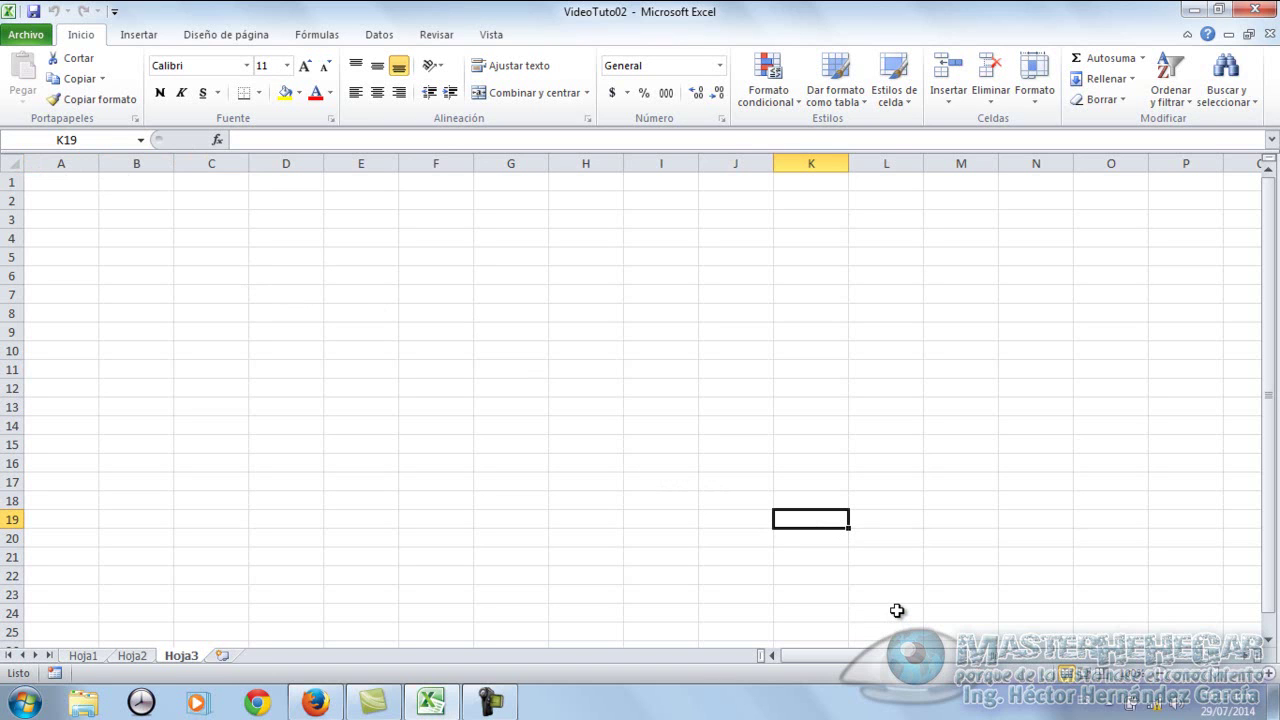
key("ctrl+Home")
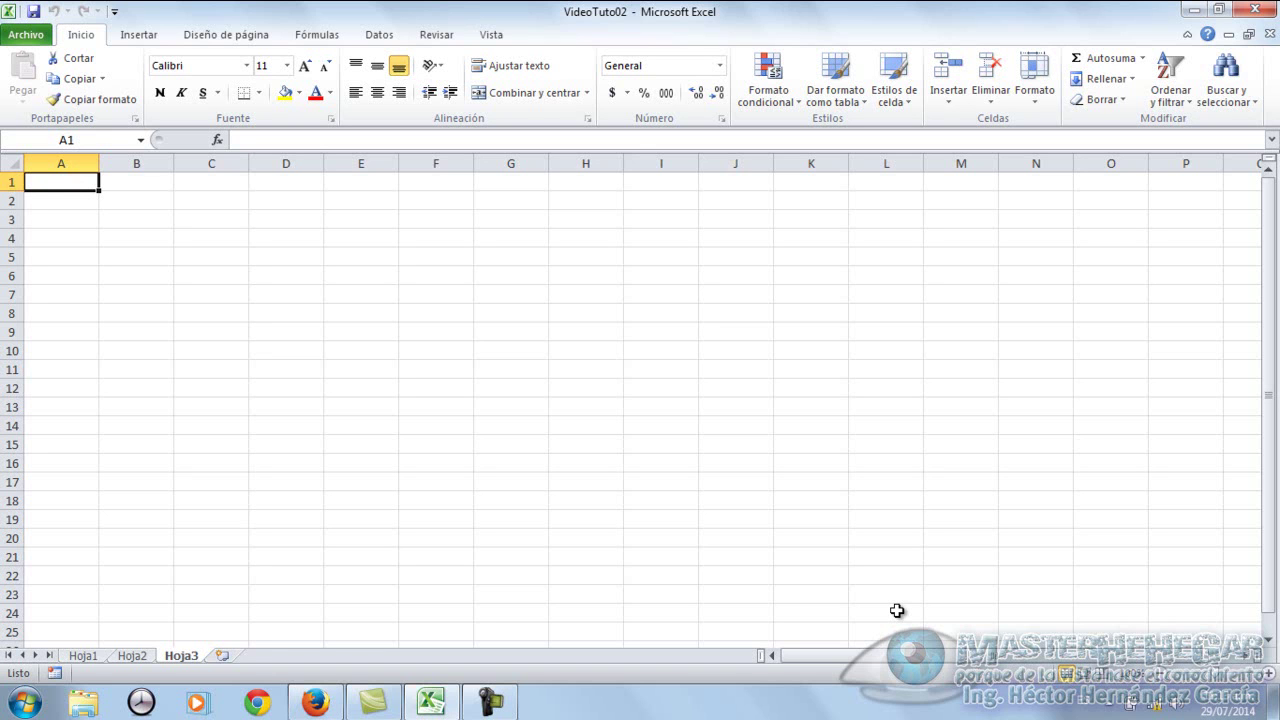
left_click(85, 656)
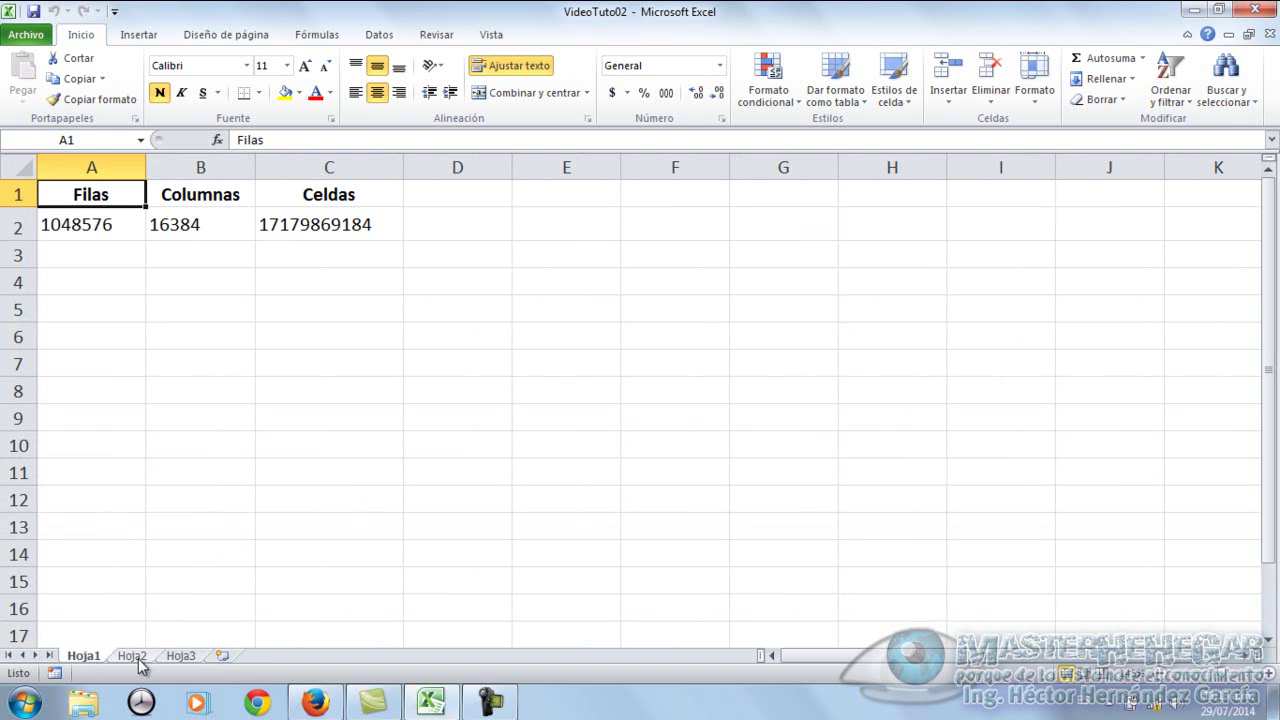
left_click(132, 656)
On Hoja2, jump repeatedly between A1 and the last used cell I24
left_click(131, 184)
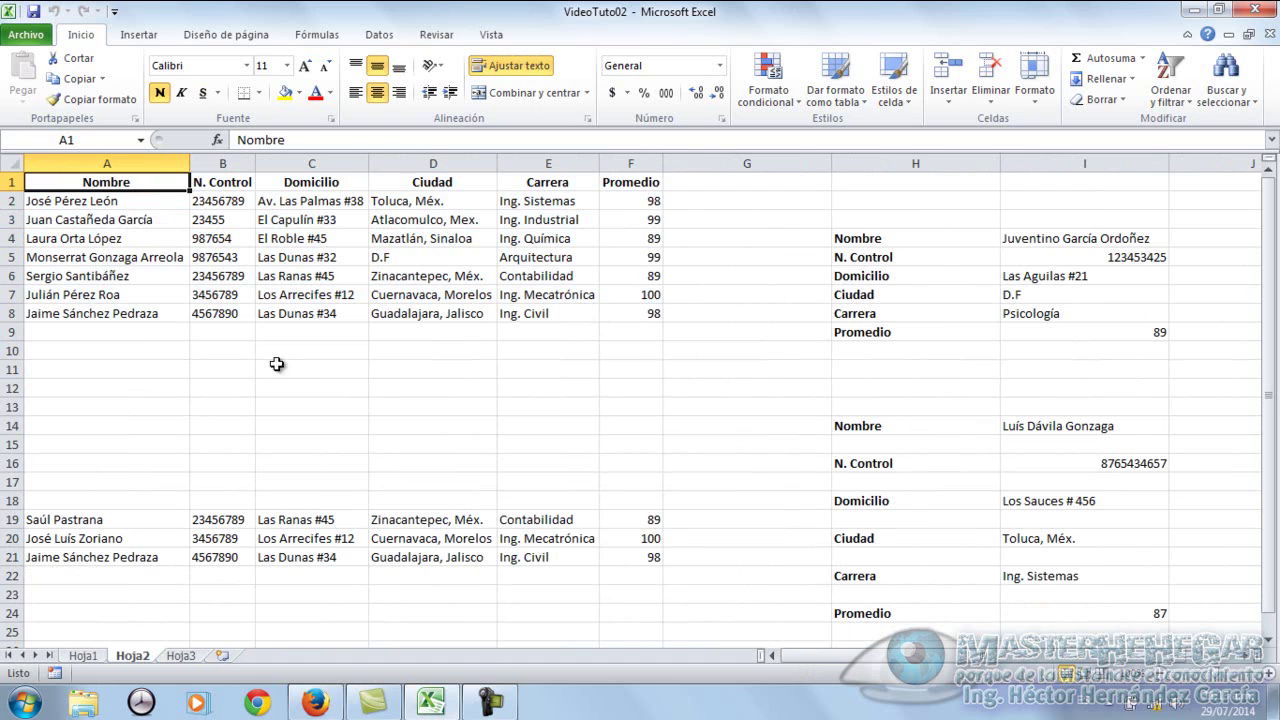
key("ctrl+End")
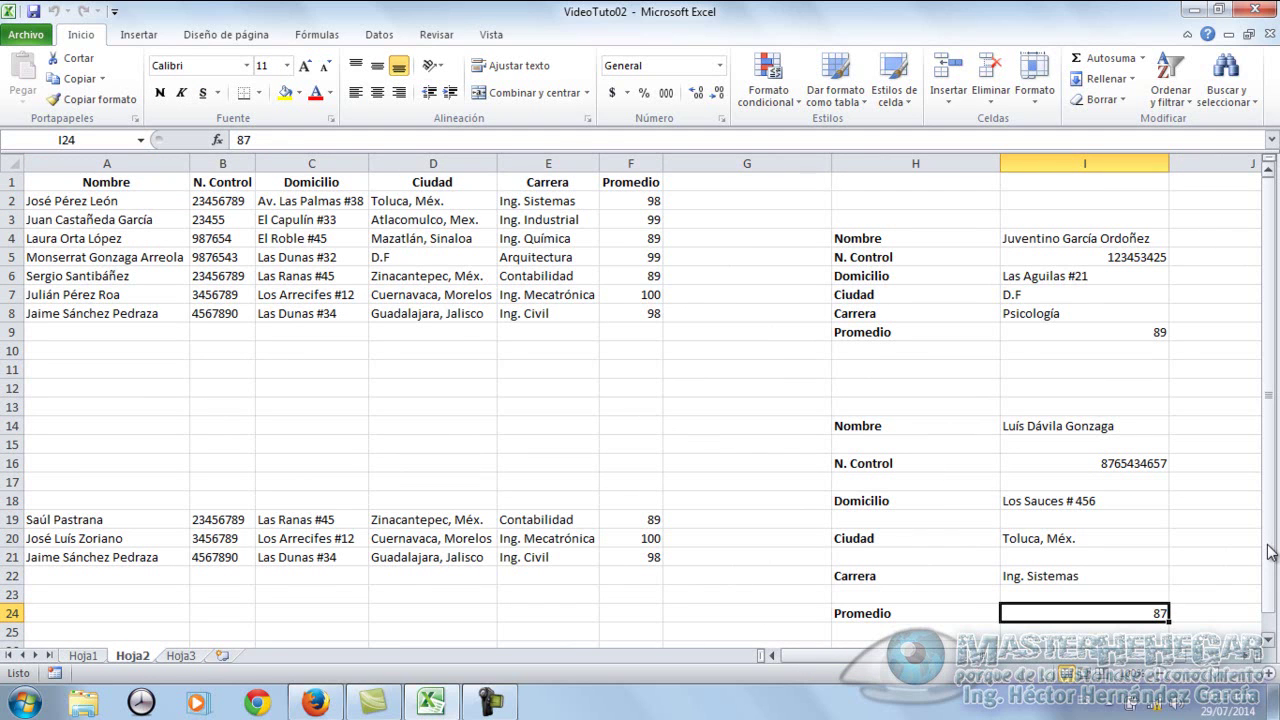
key("ctrl+Home")
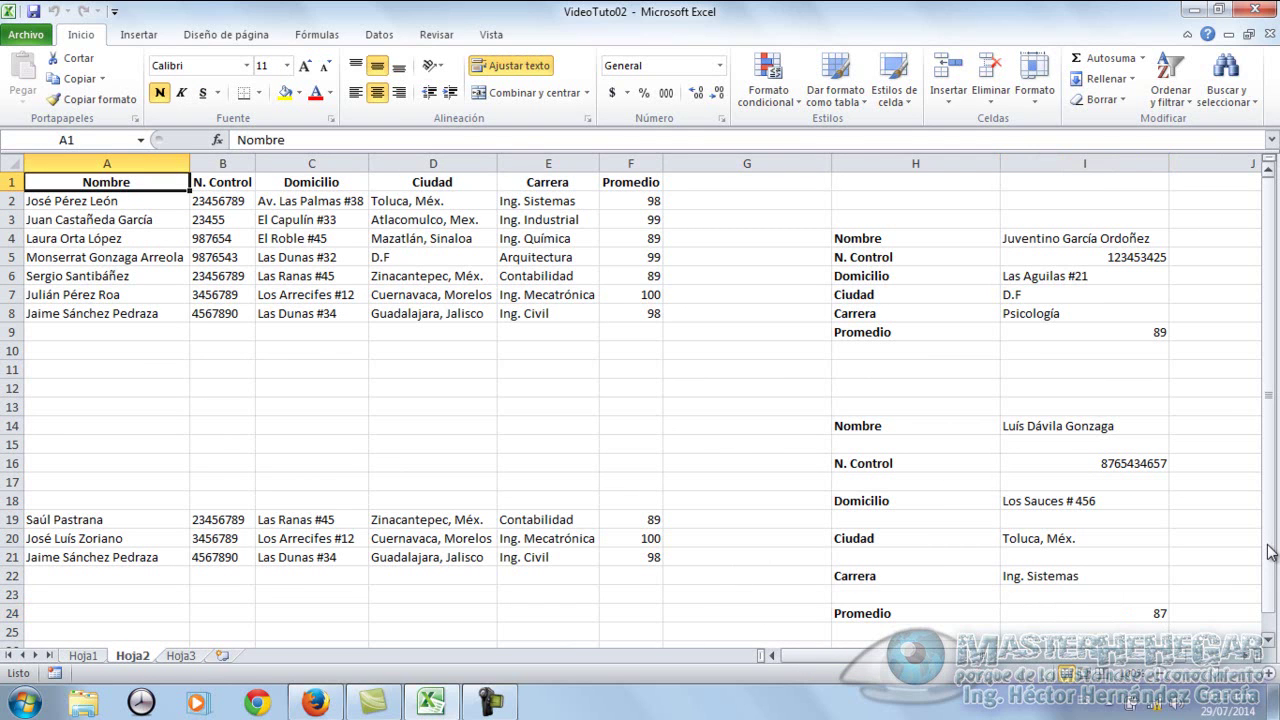
key("ctrl+End")
key("ctrl+Home")
key("ctrl+End")
key("ctrl+Home")
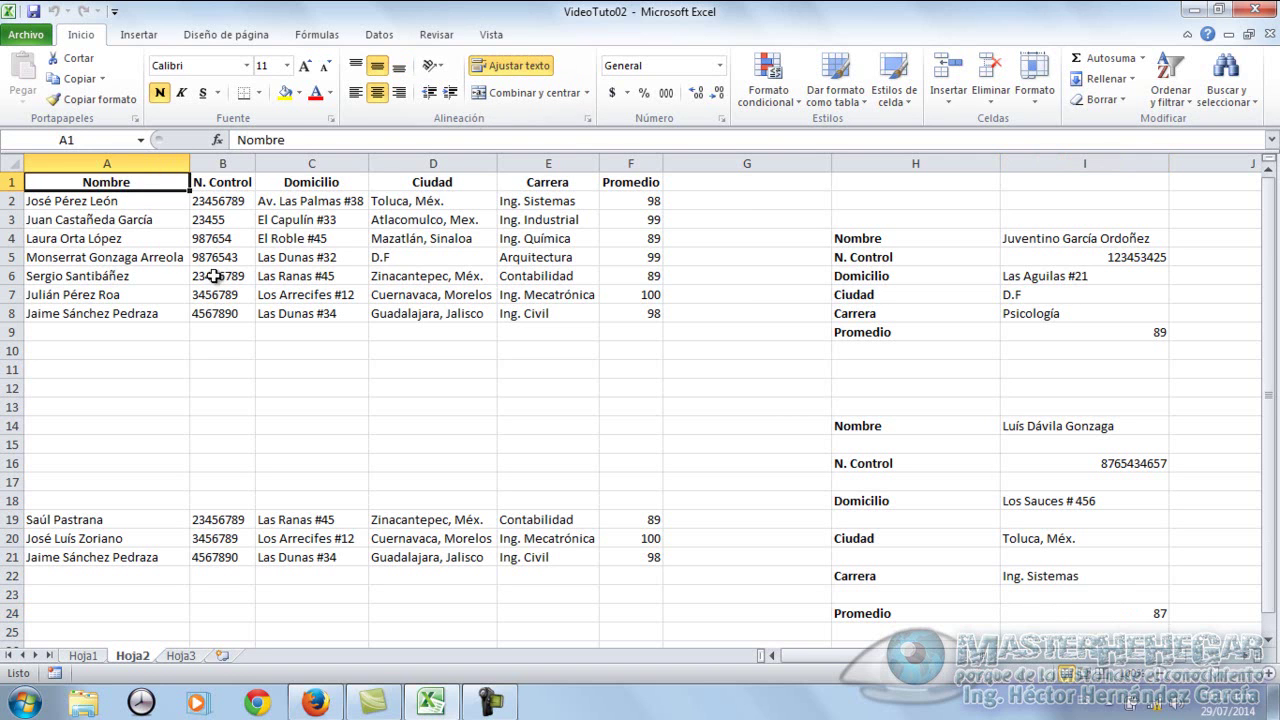
Select the data area A1:I24, then cell I24, then switch to Hoja1
left_click_drag(134, 185, 1118, 612)
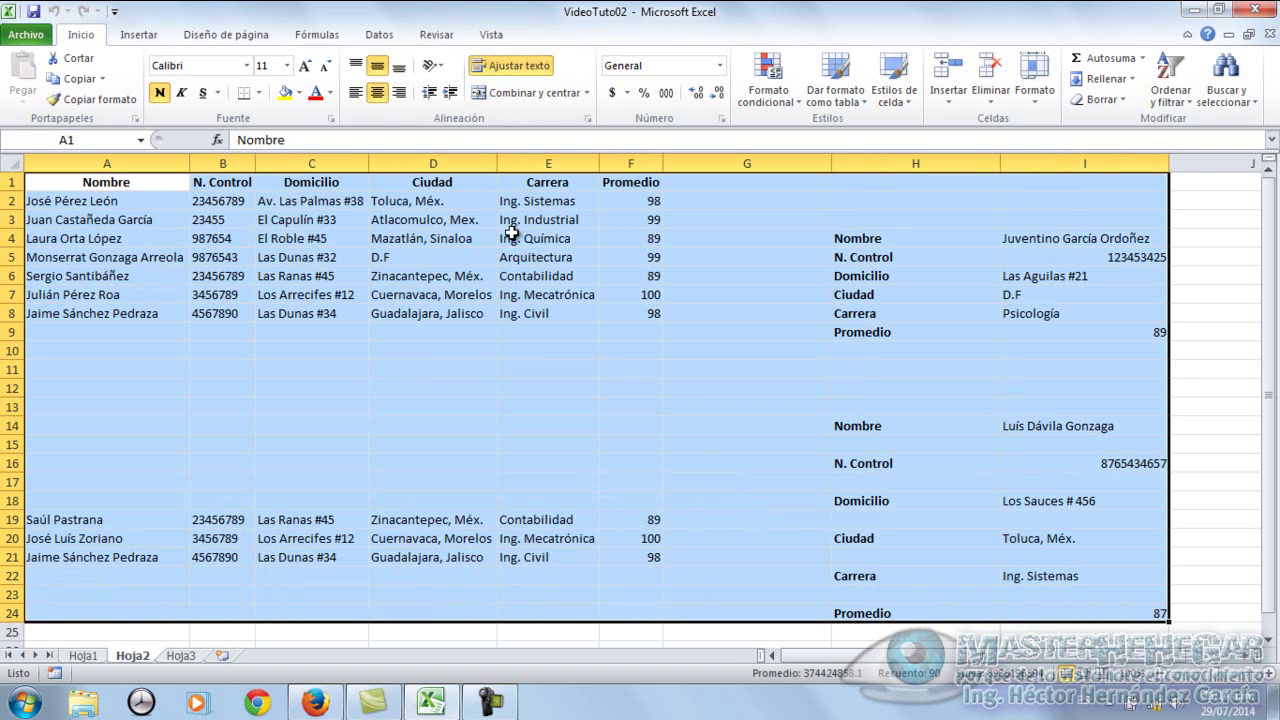
left_click(1162, 615)
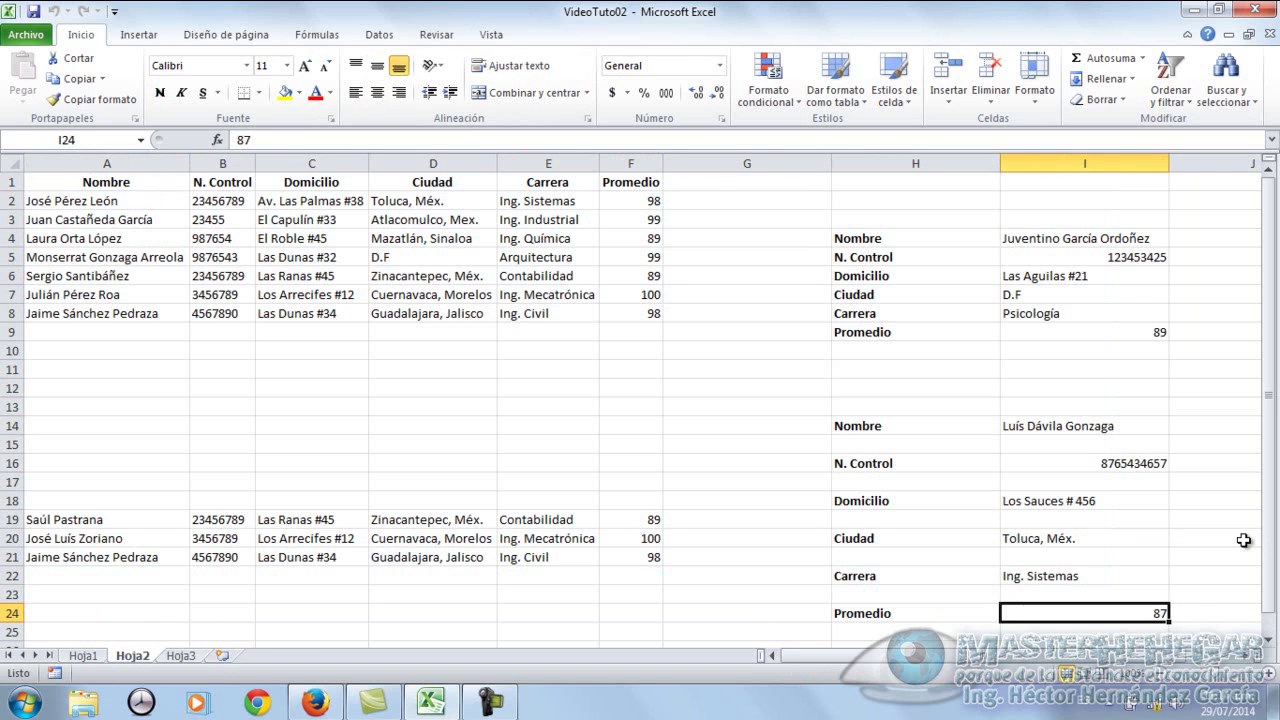
left_click(84, 657)
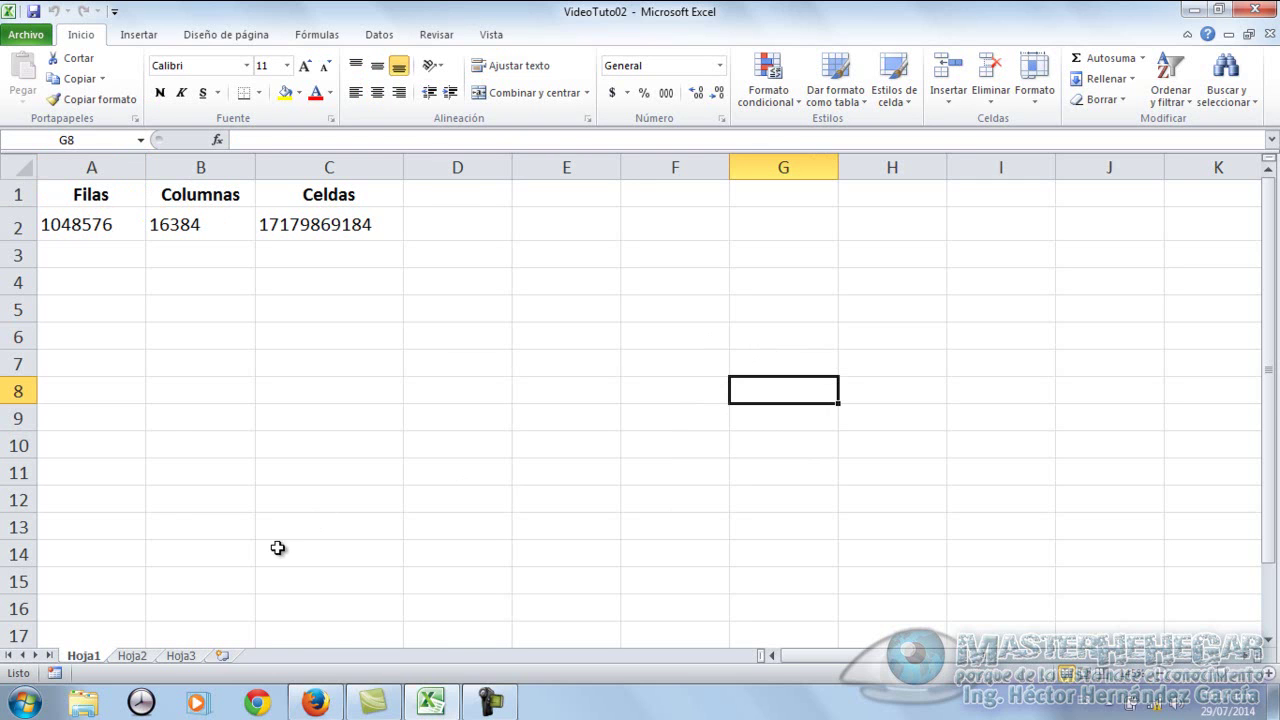
left_click(186, 657)
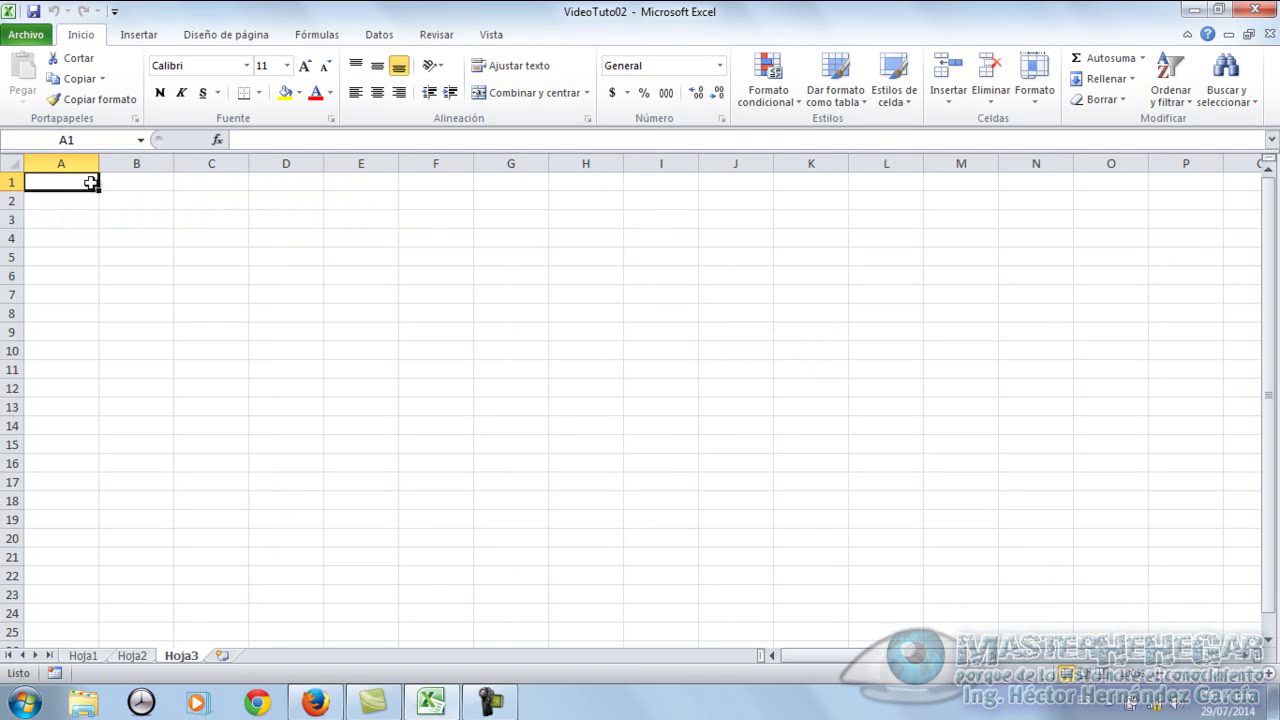
left_click(652, 443)
key("ctrl+Home")
left_click(683, 446)
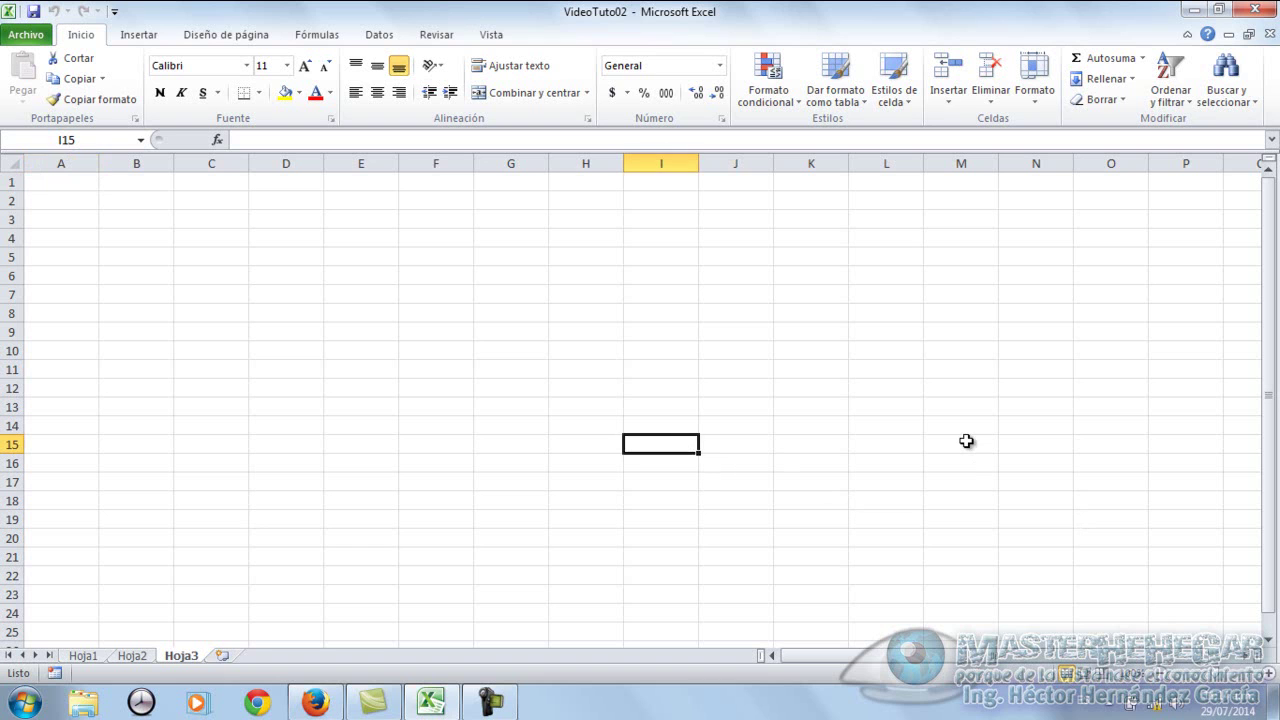
type("dfgftgf")
key("Return")
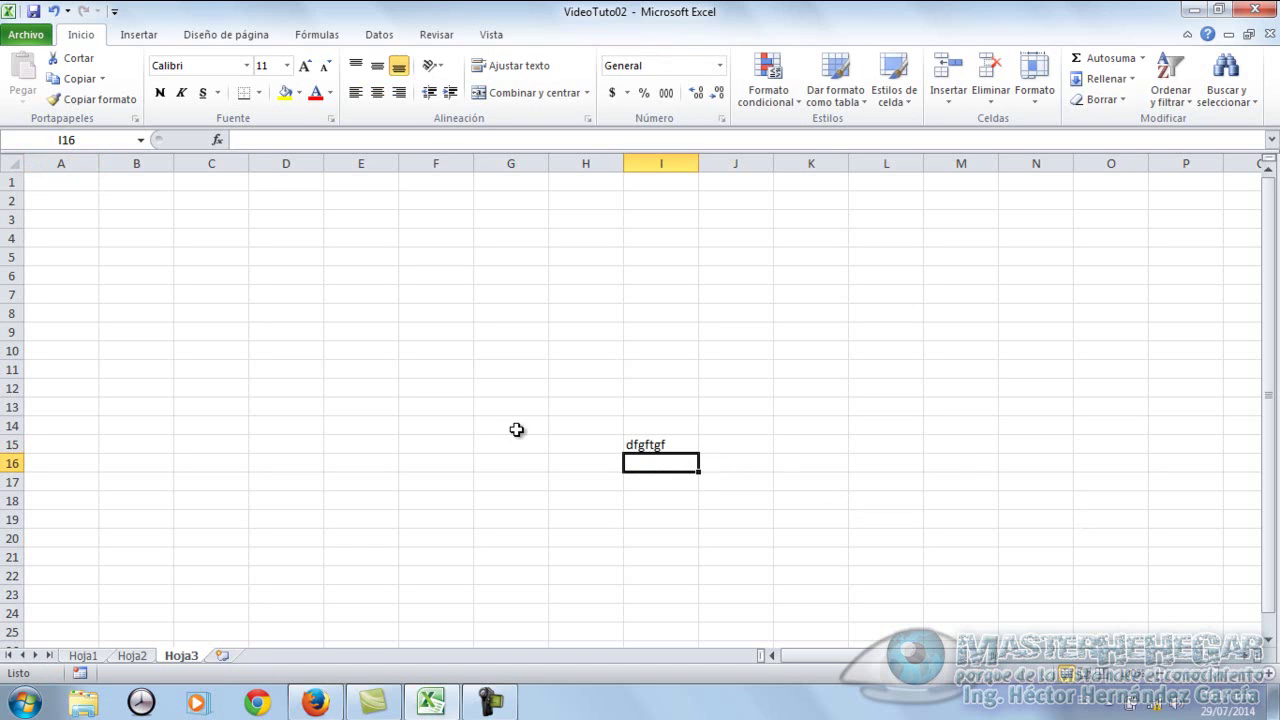
left_click(81, 181)
key("ctrl+End")
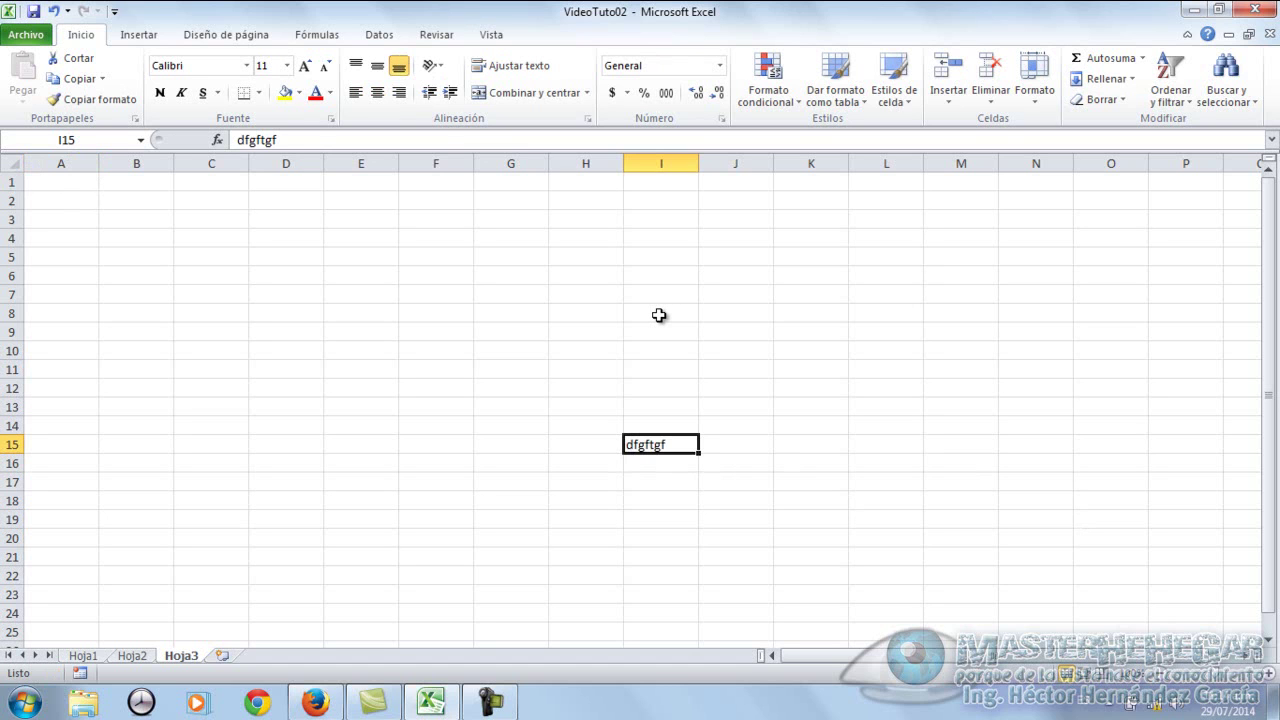
key("ctrl+Home")
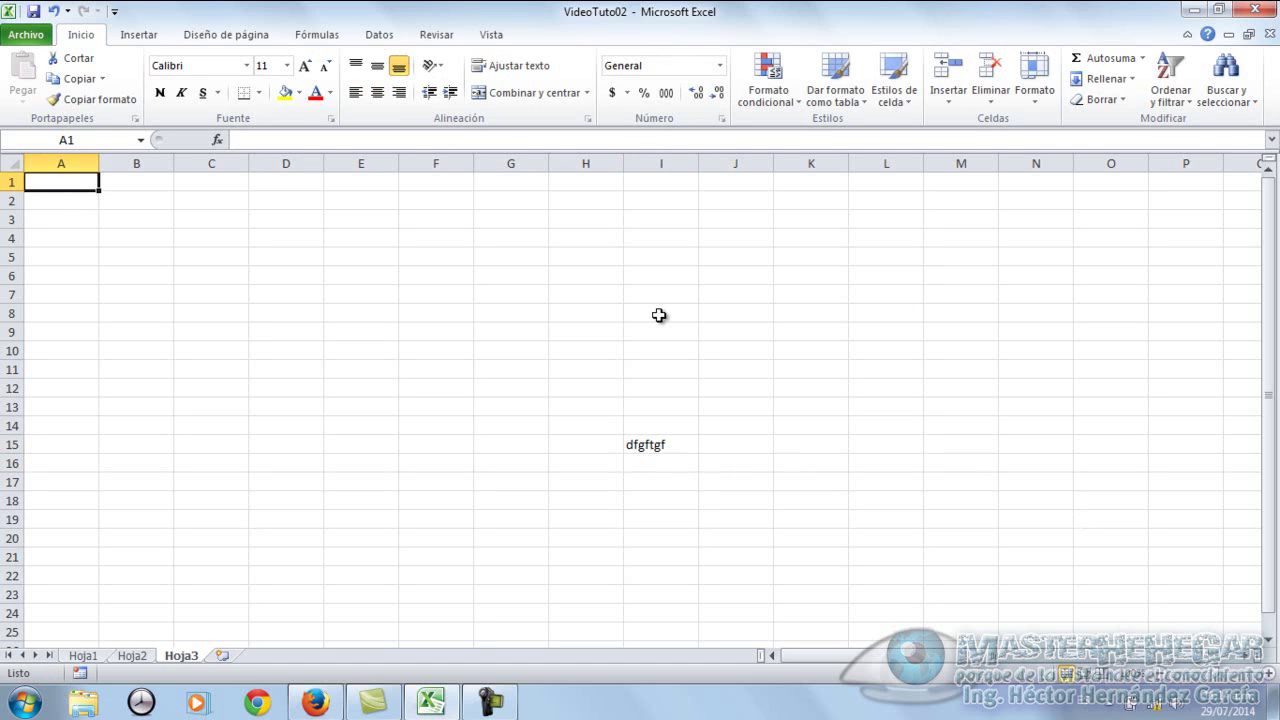
left_click(652, 444)
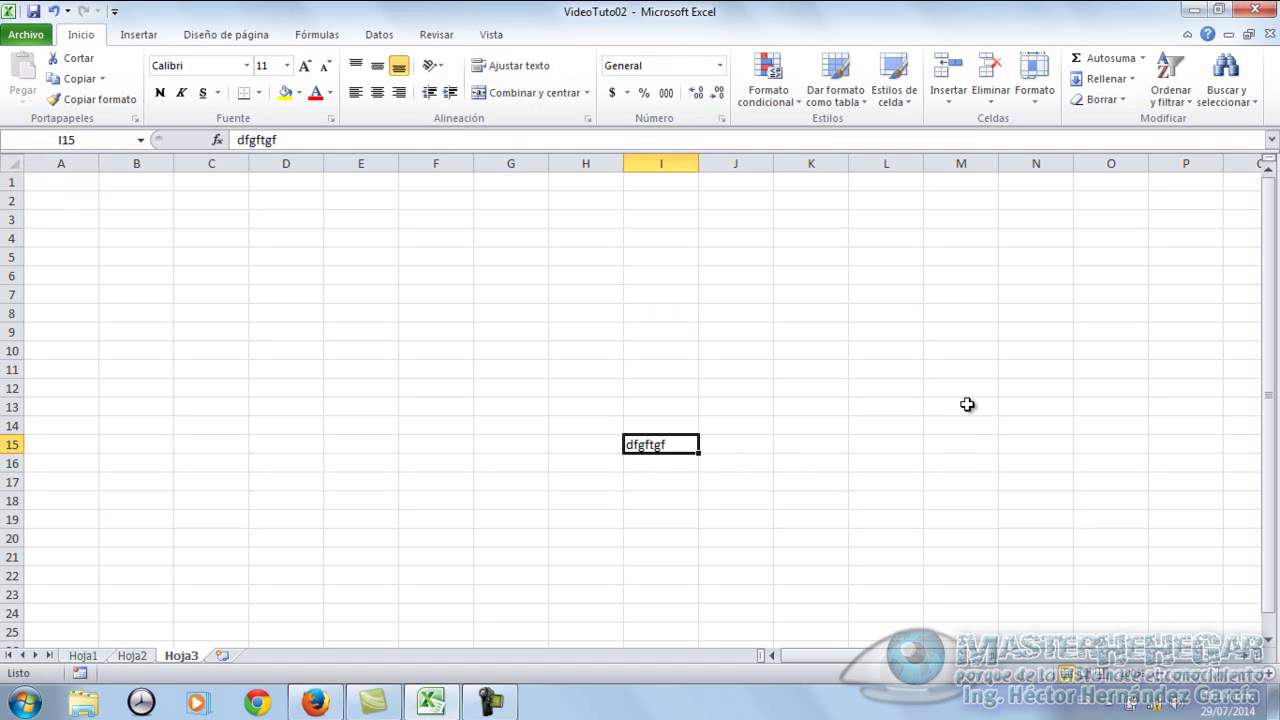
key("Delete")
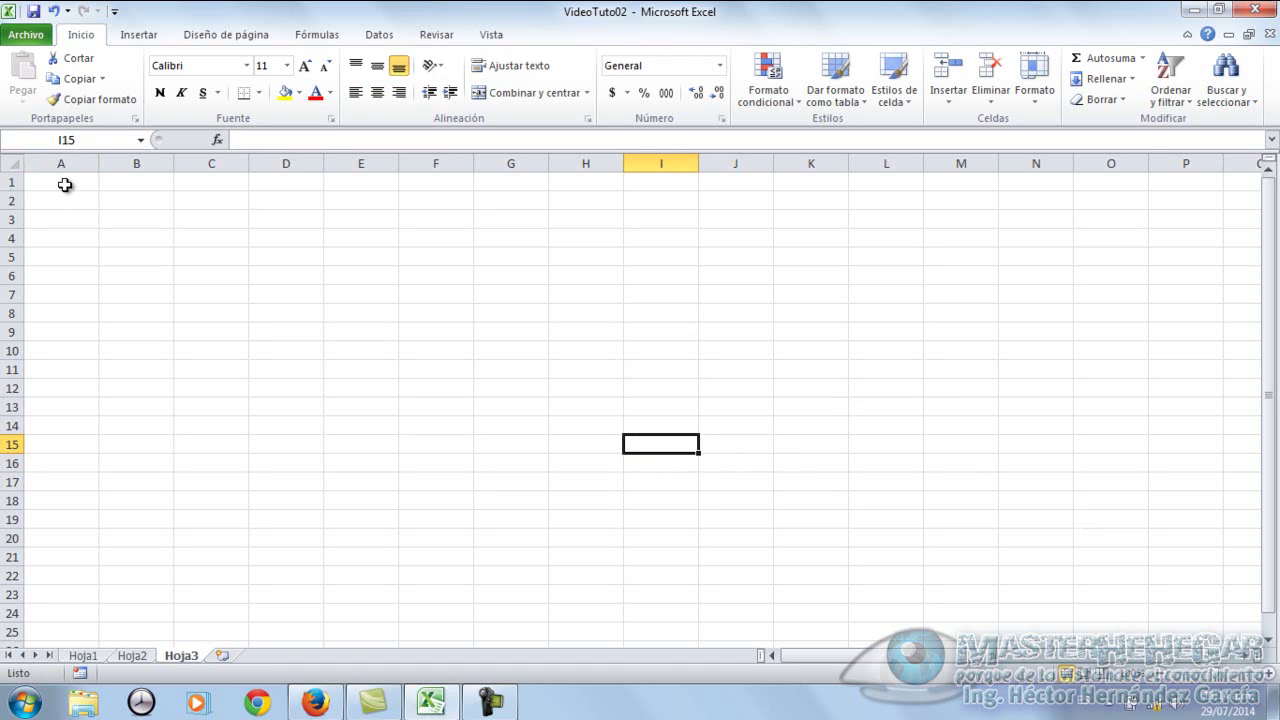
left_click(68, 181)
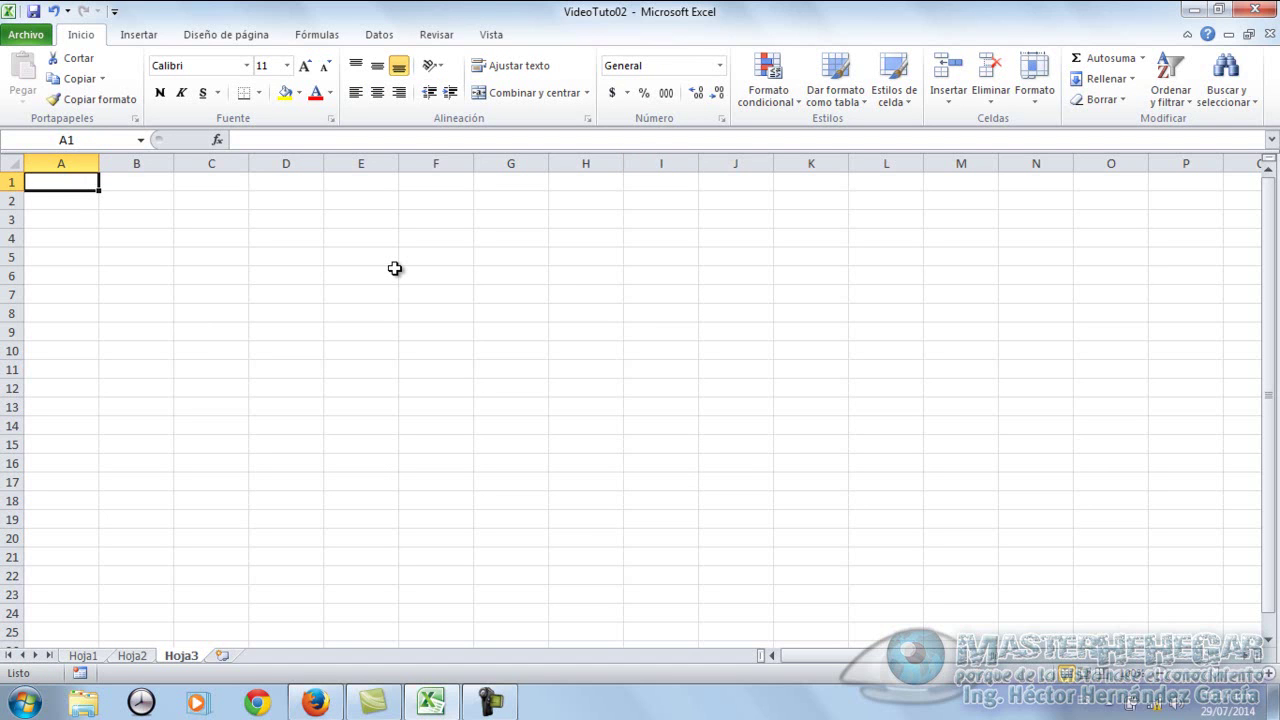
key("ctrl+End")
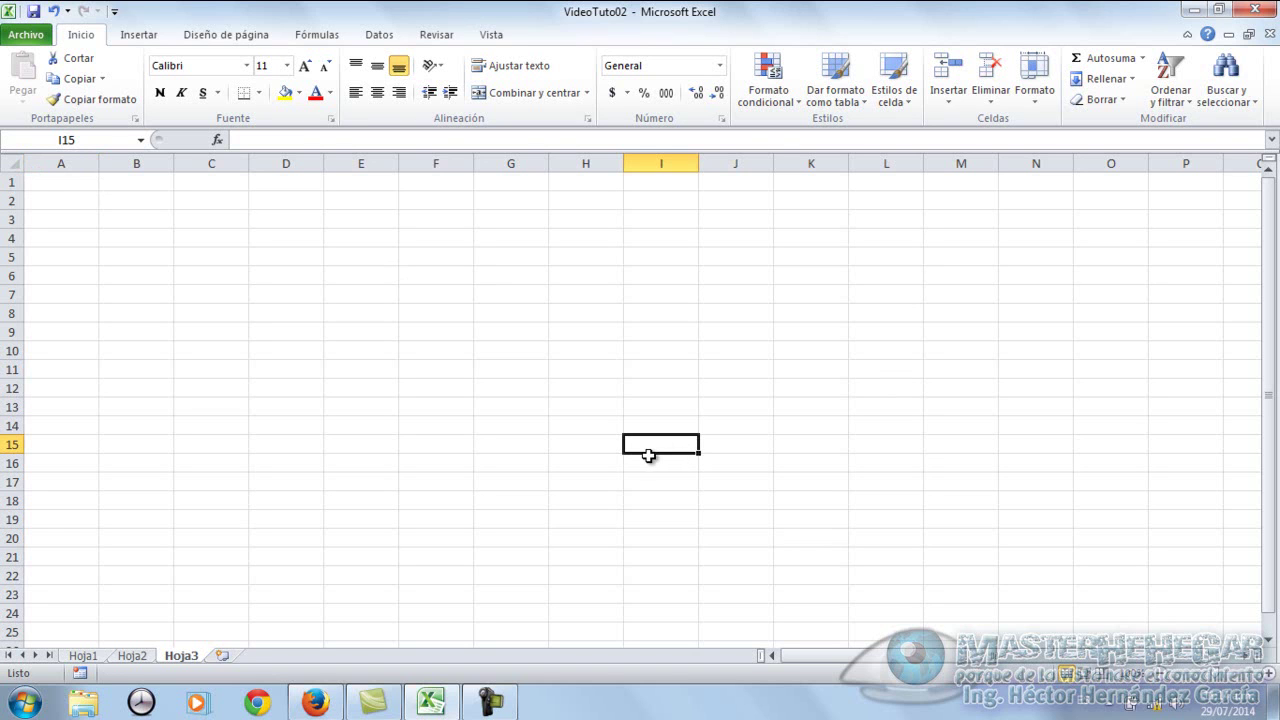
key("ctrl+Home")
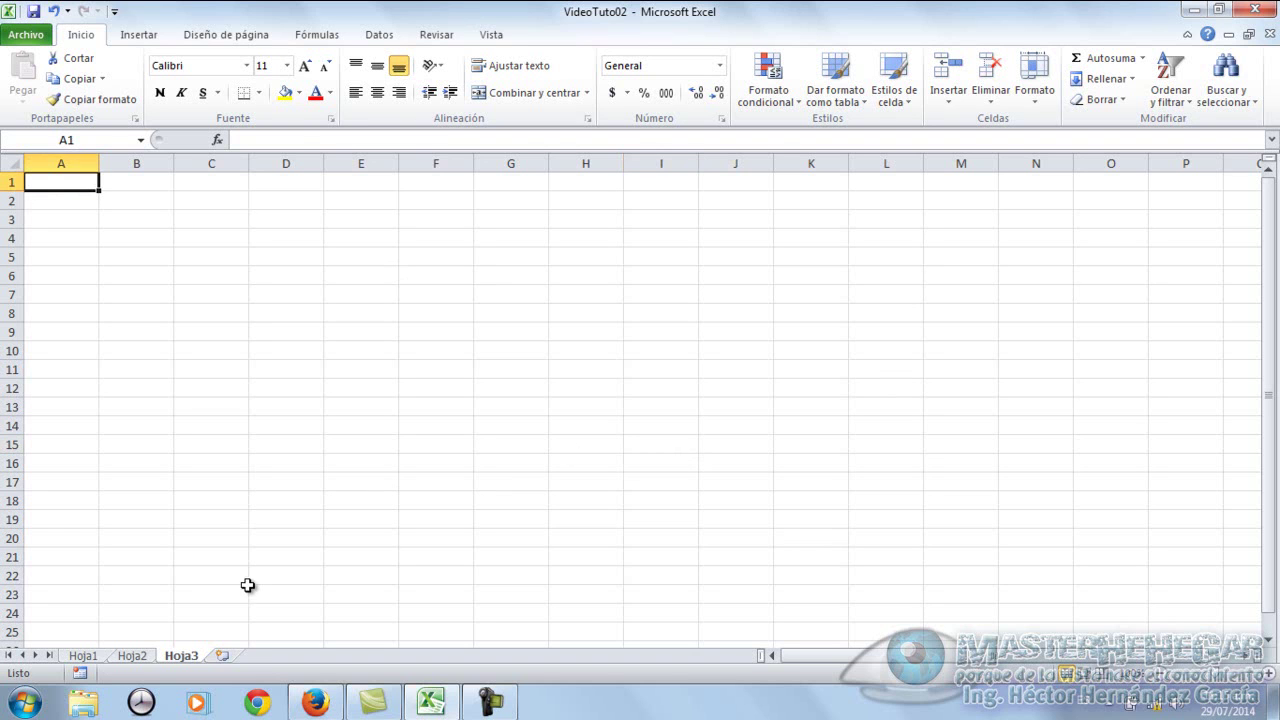
left_click(89, 658)
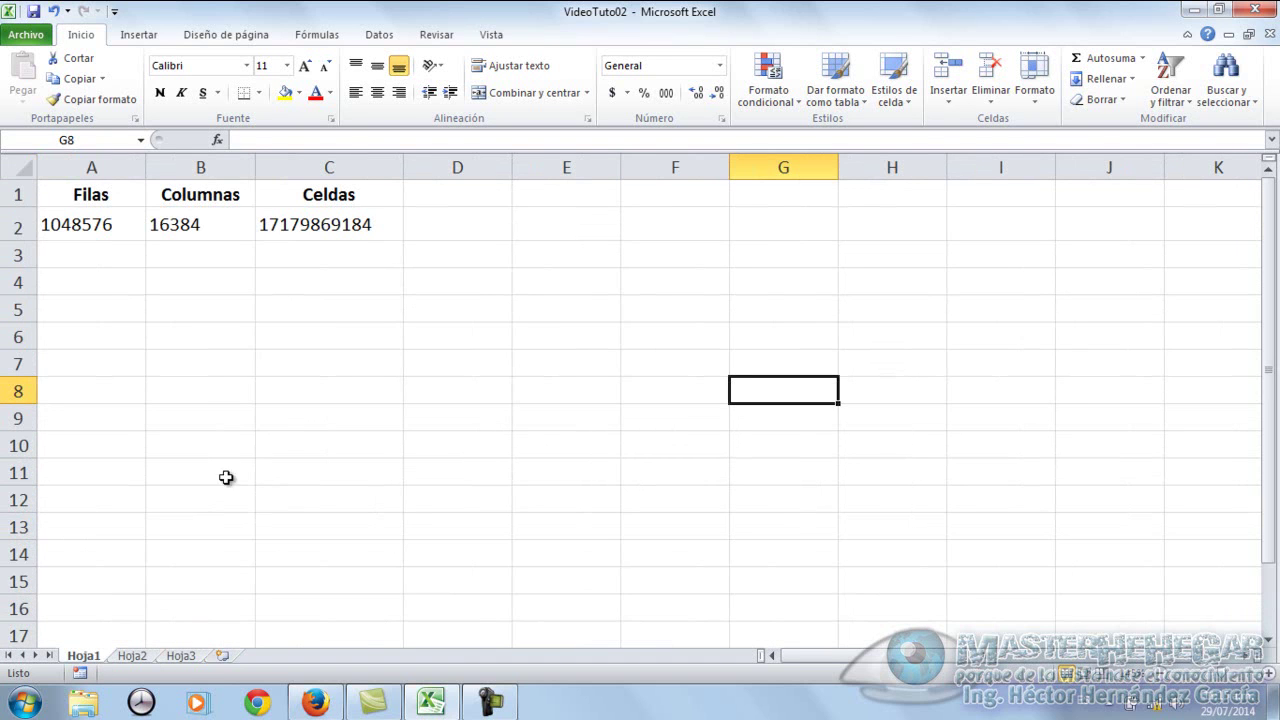
Move forward to Hoja3 and add two new blank worksheets, Hoja5 and Hoja6
key("ctrl+Home")
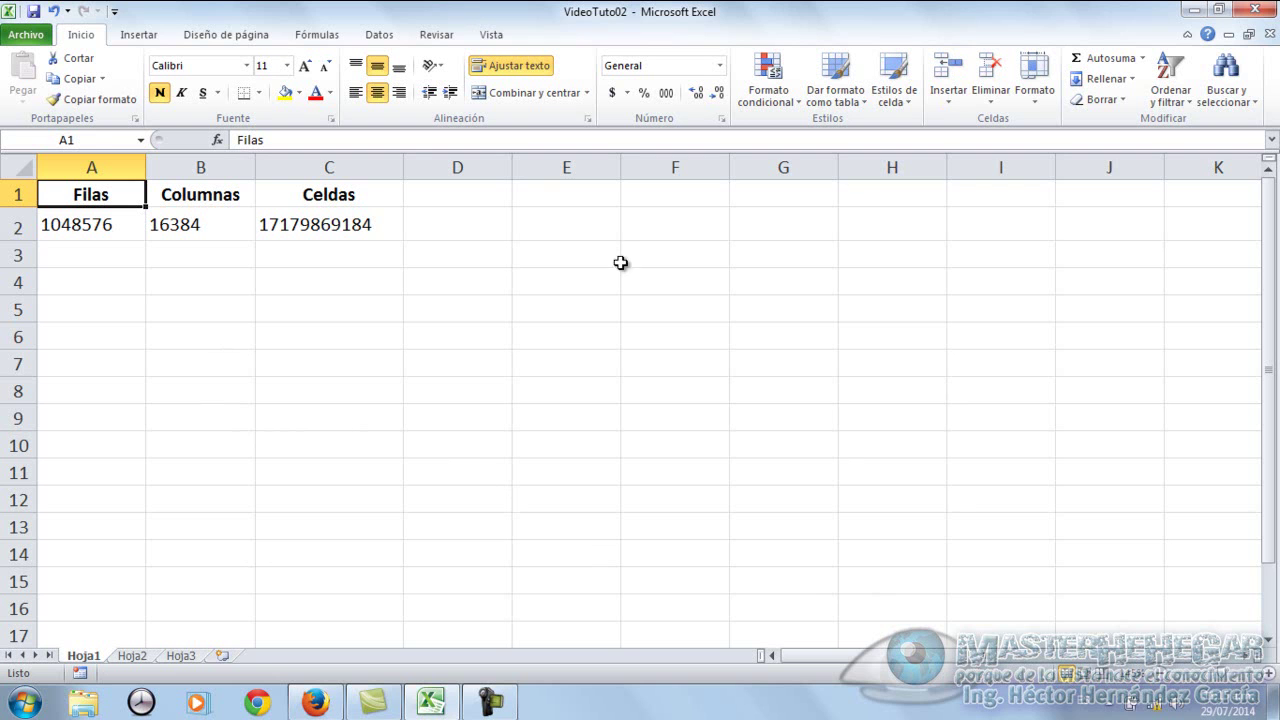
key("ctrl+Page_Down")
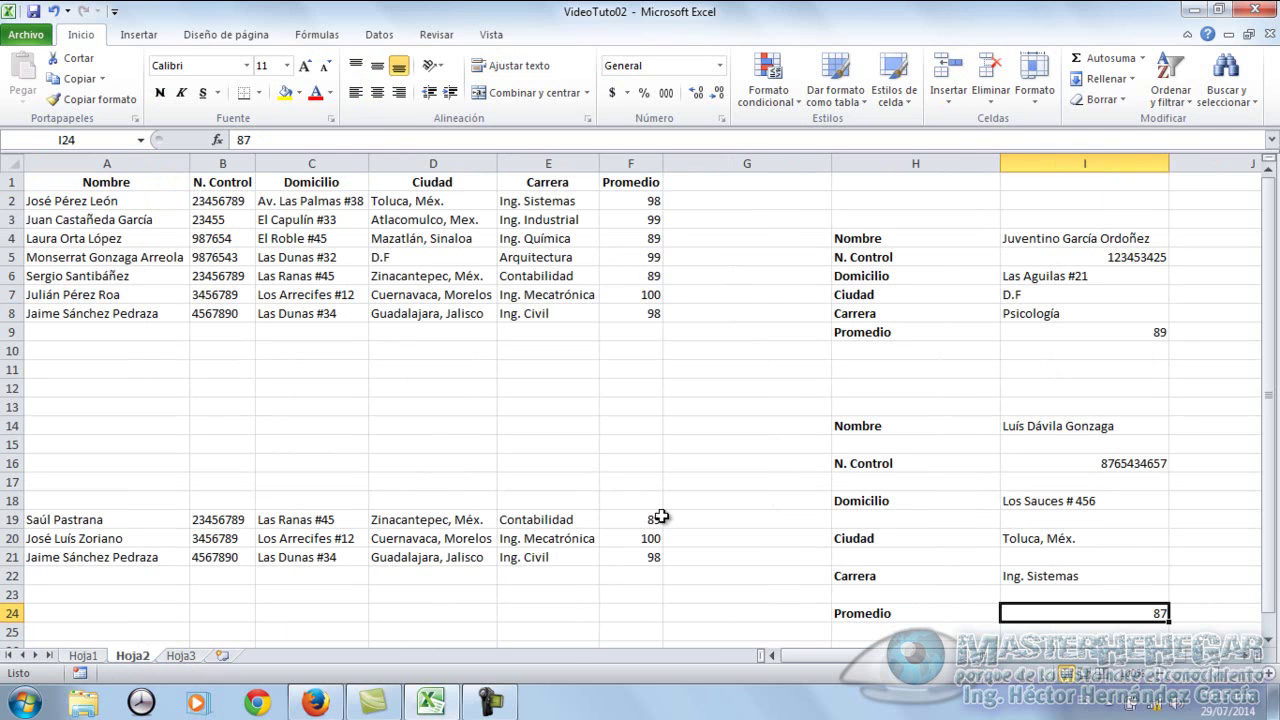
key("ctrl+Page_Down")
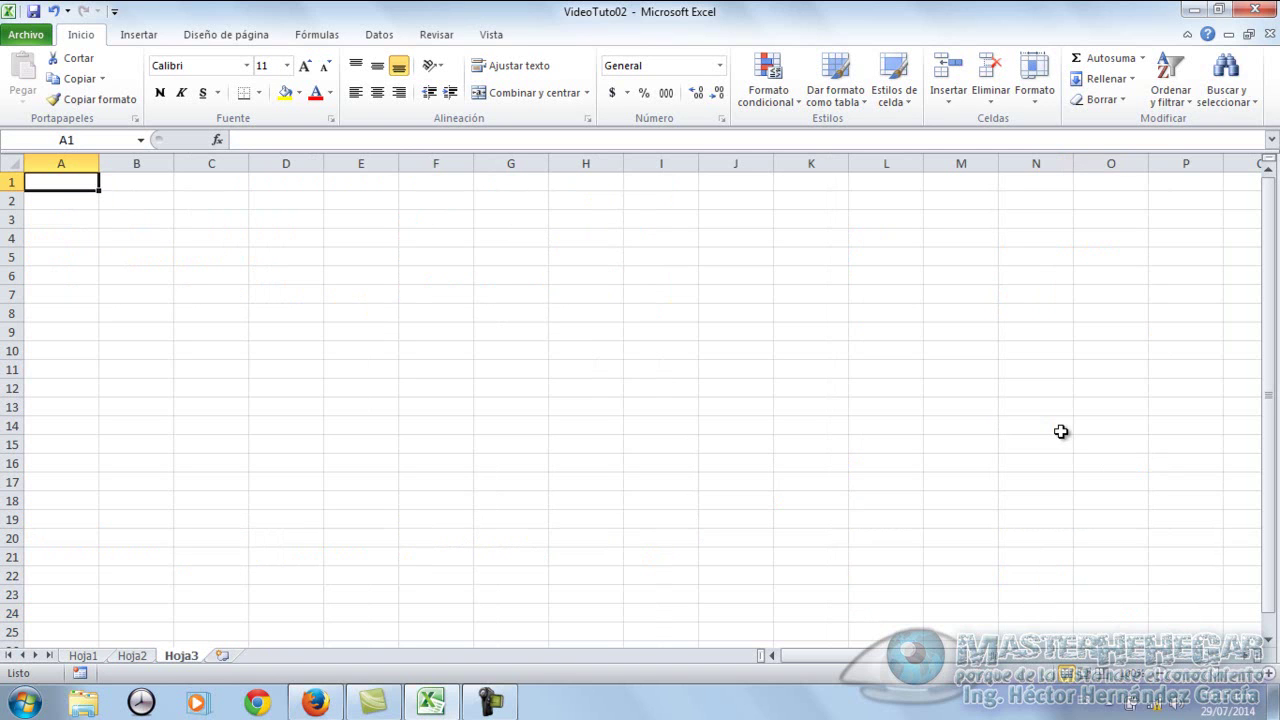
left_click(222, 655)
left_click(272, 658)
Go to Hoja1, then step forward and back through the sheets with Ctrl+Page Down/Up
left_click(84, 656)
key("ctrl+Page_Down")
key("ctrl+Page_Down")
key("ctrl+Page_Down")
key("ctrl+Page_Down")
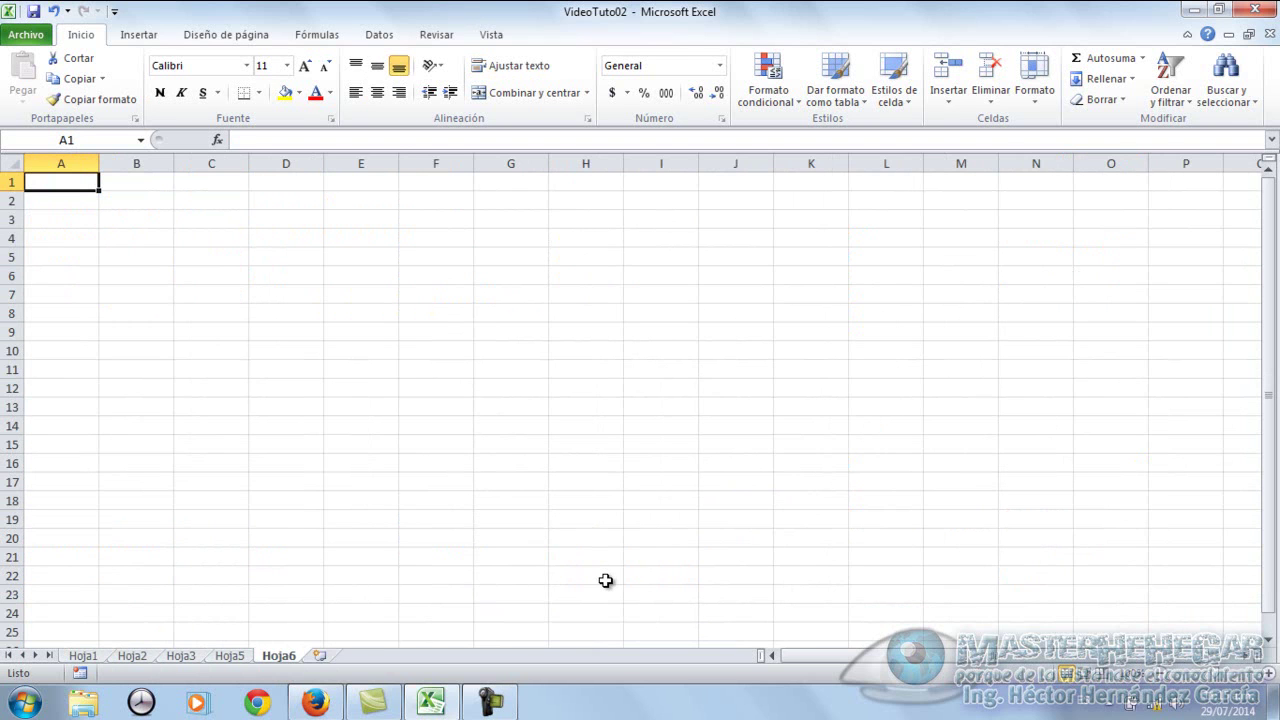
key("ctrl+Page_Up")
key("ctrl+Page_Up")
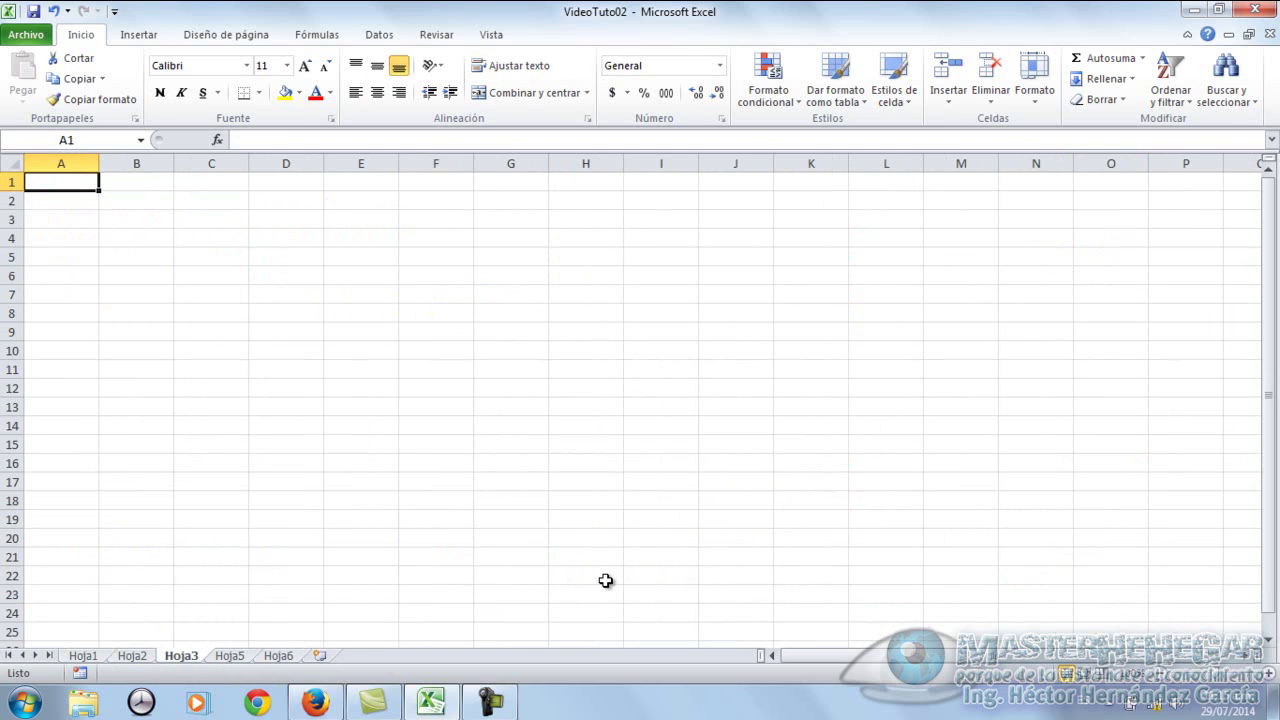
key("ctrl+Page_Up")
key("ctrl+Page_Up")
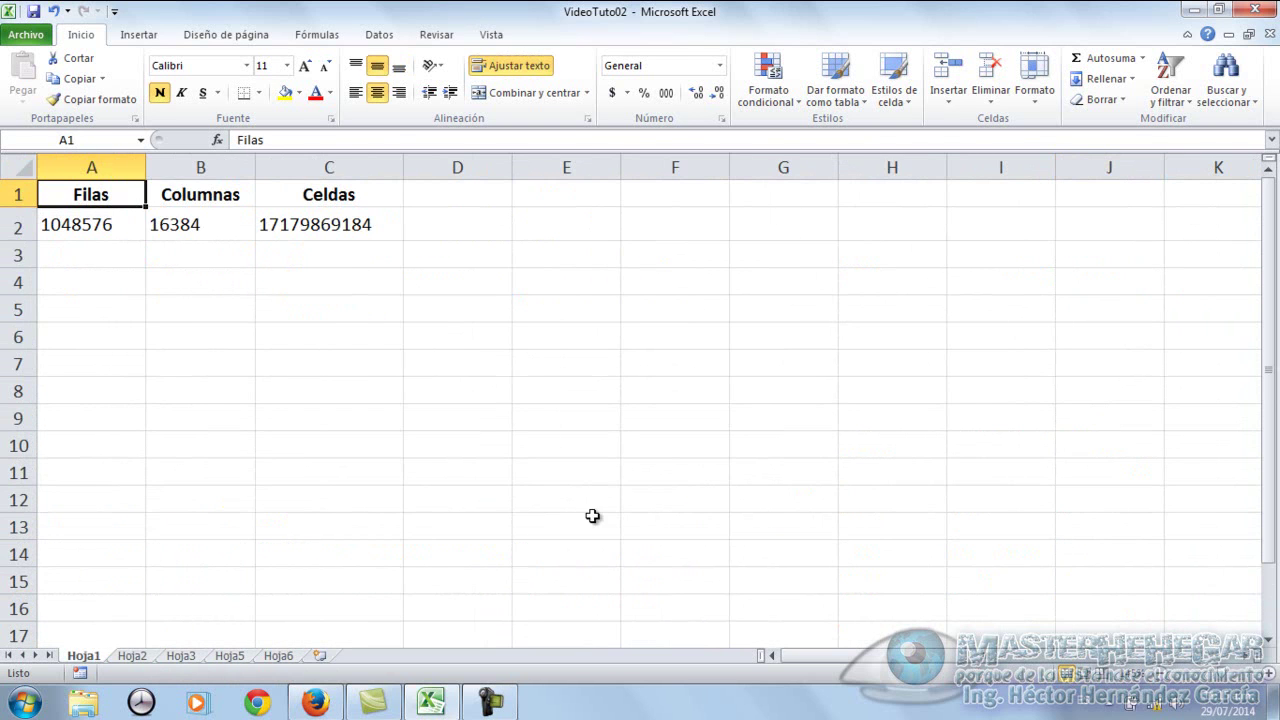
left_click(33, 14)
left_click(1254, 112)
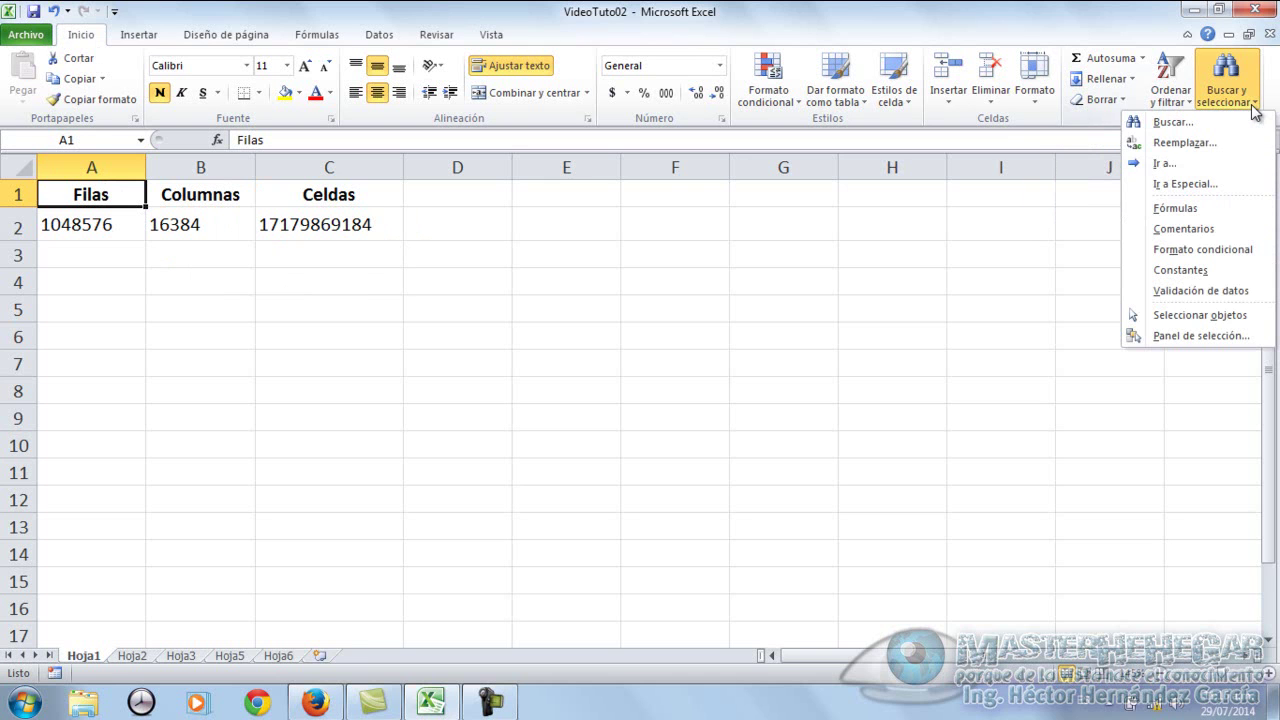
left_click(1162, 164)
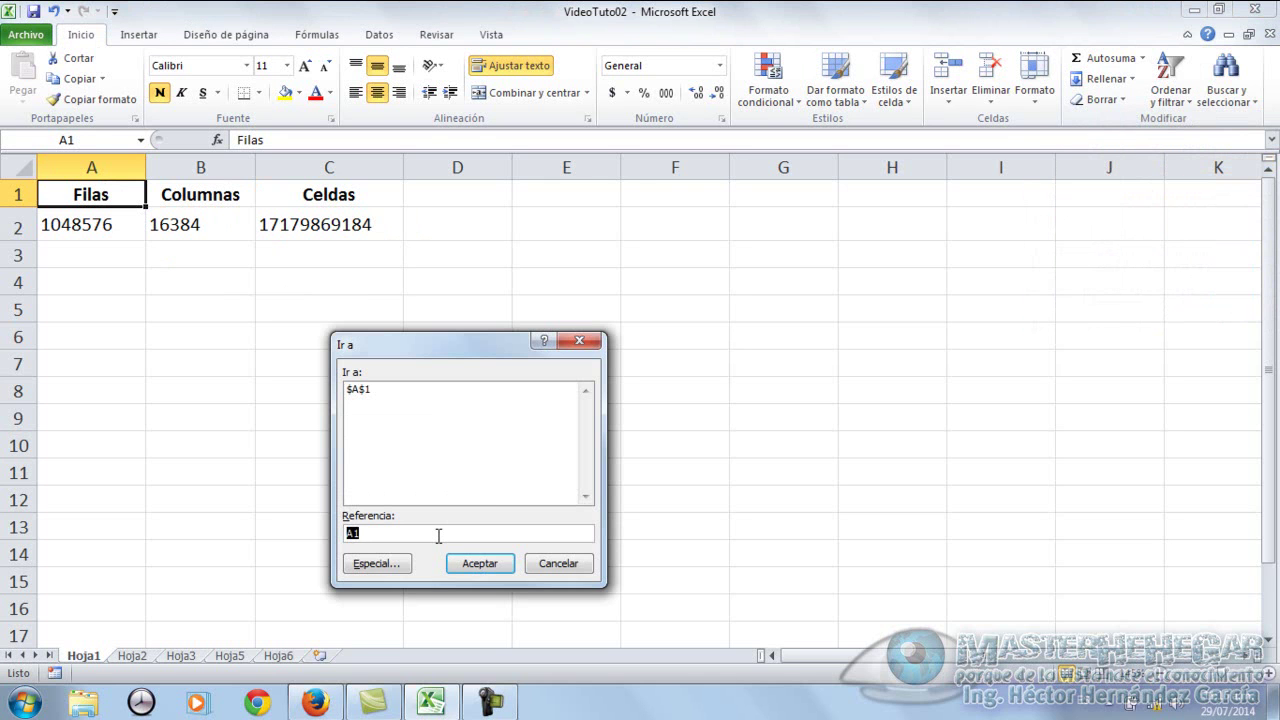
type("XJ345")
key("Return")
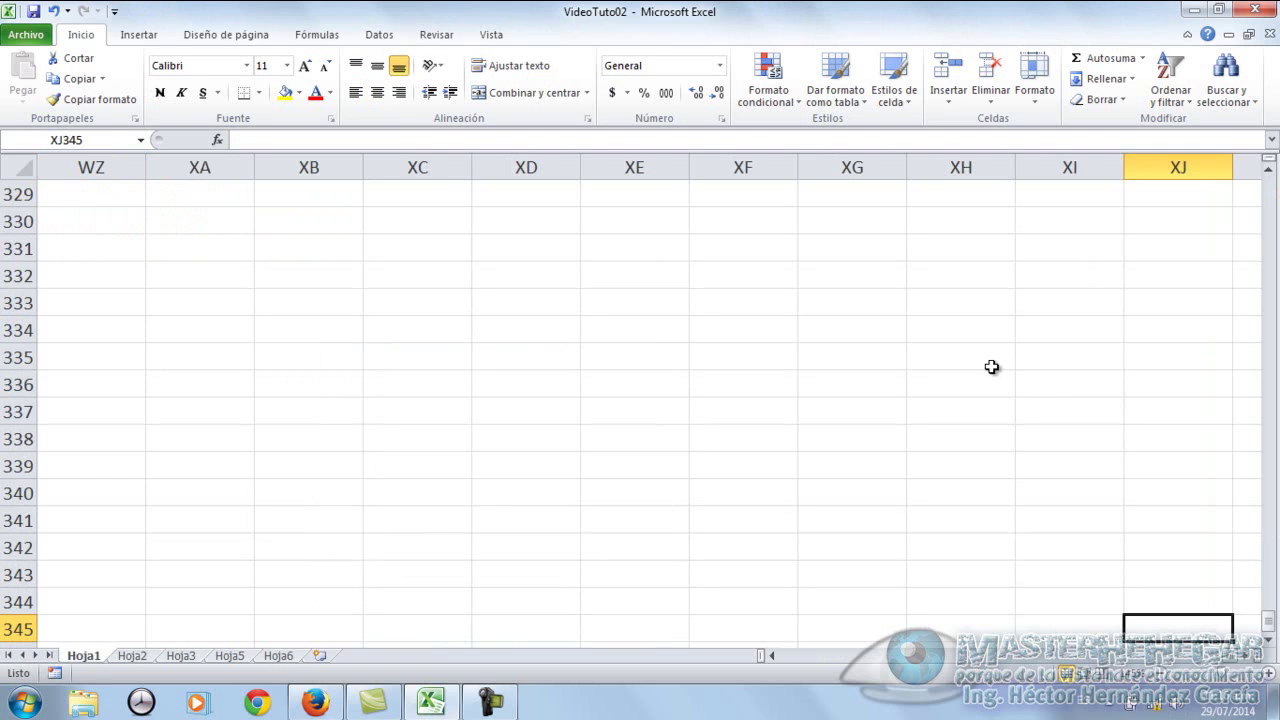
key("ctrl+Home")
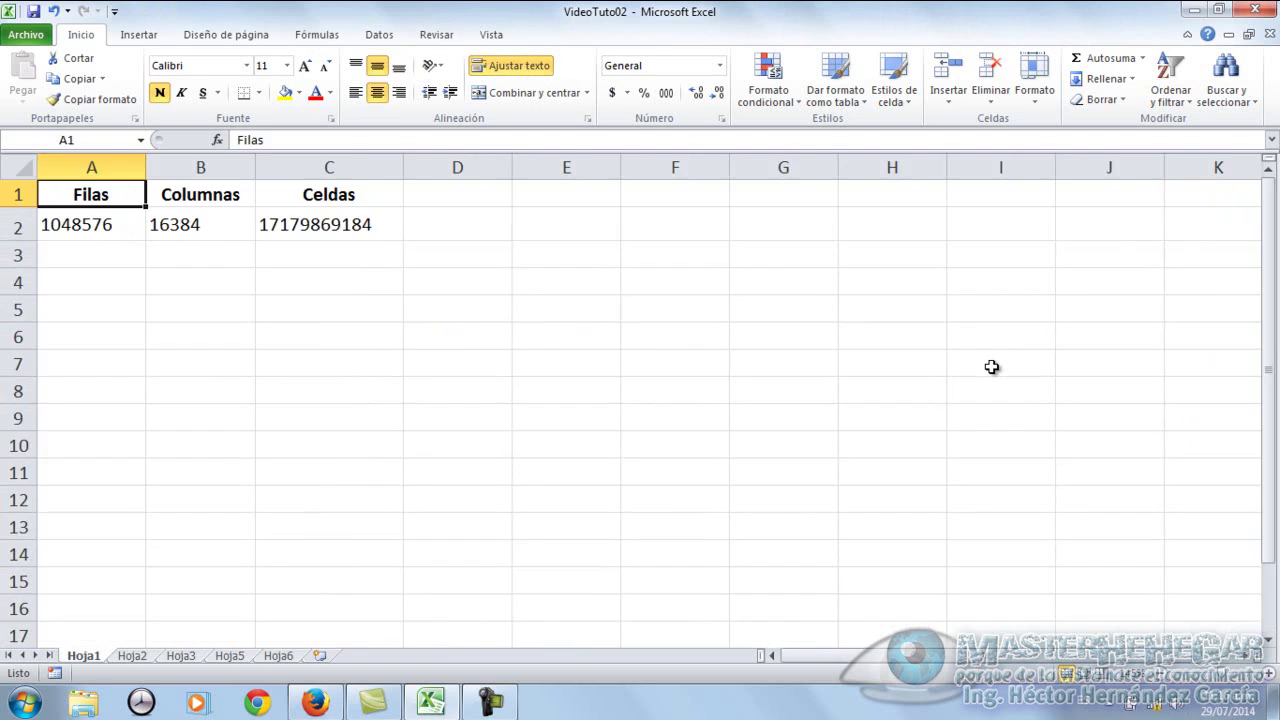
Use Buscar y seleccionar to select formula cells, then comment cells (none found)
left_click(1256, 104)
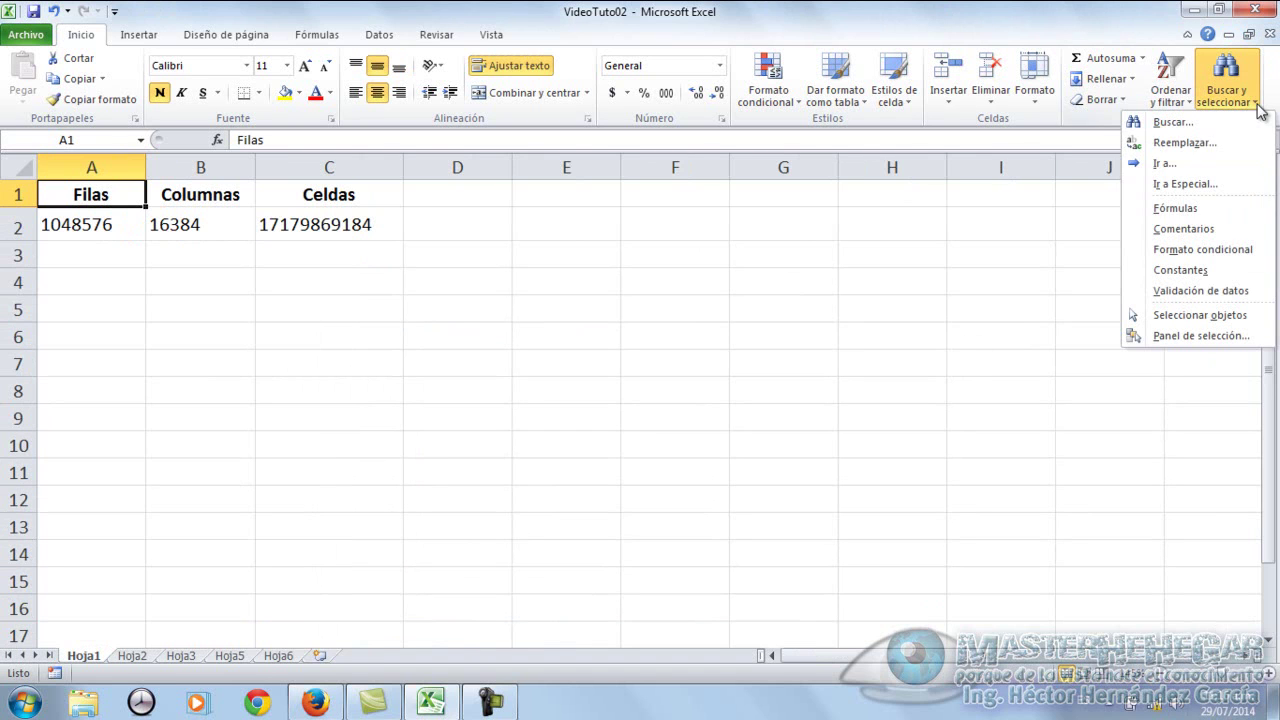
left_click(1179, 210)
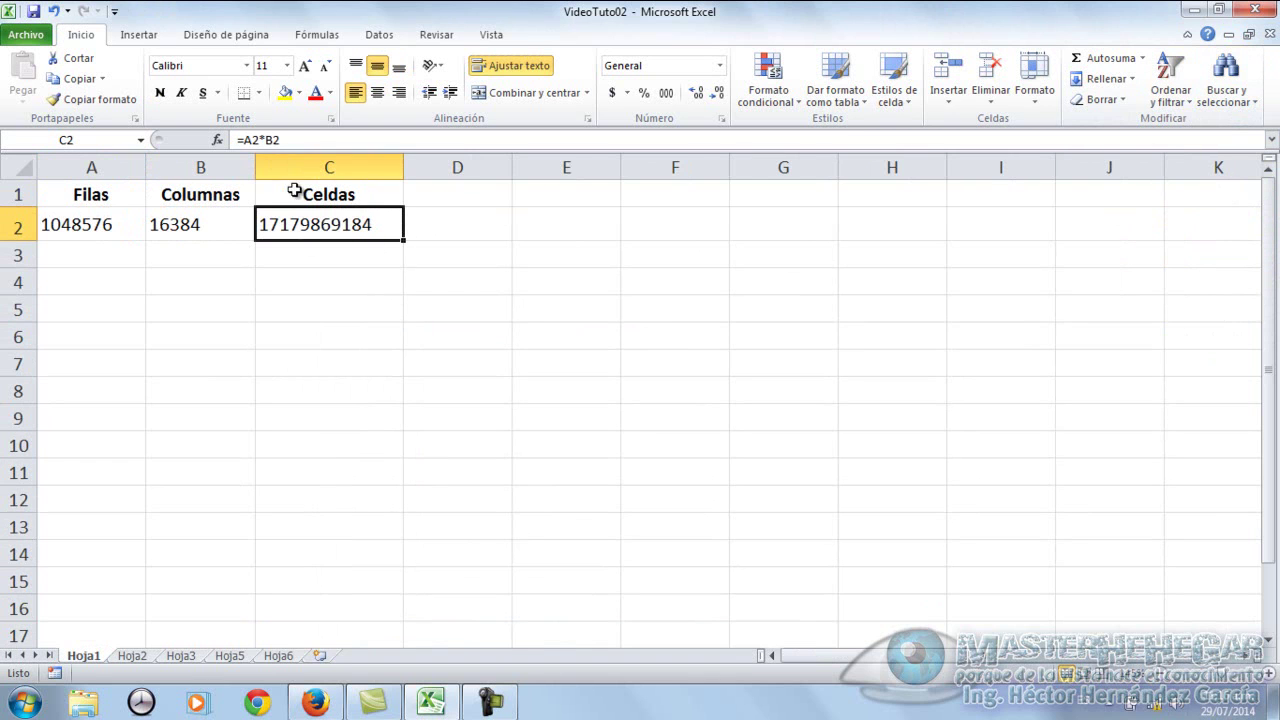
left_click(1255, 102)
left_click(1197, 229)
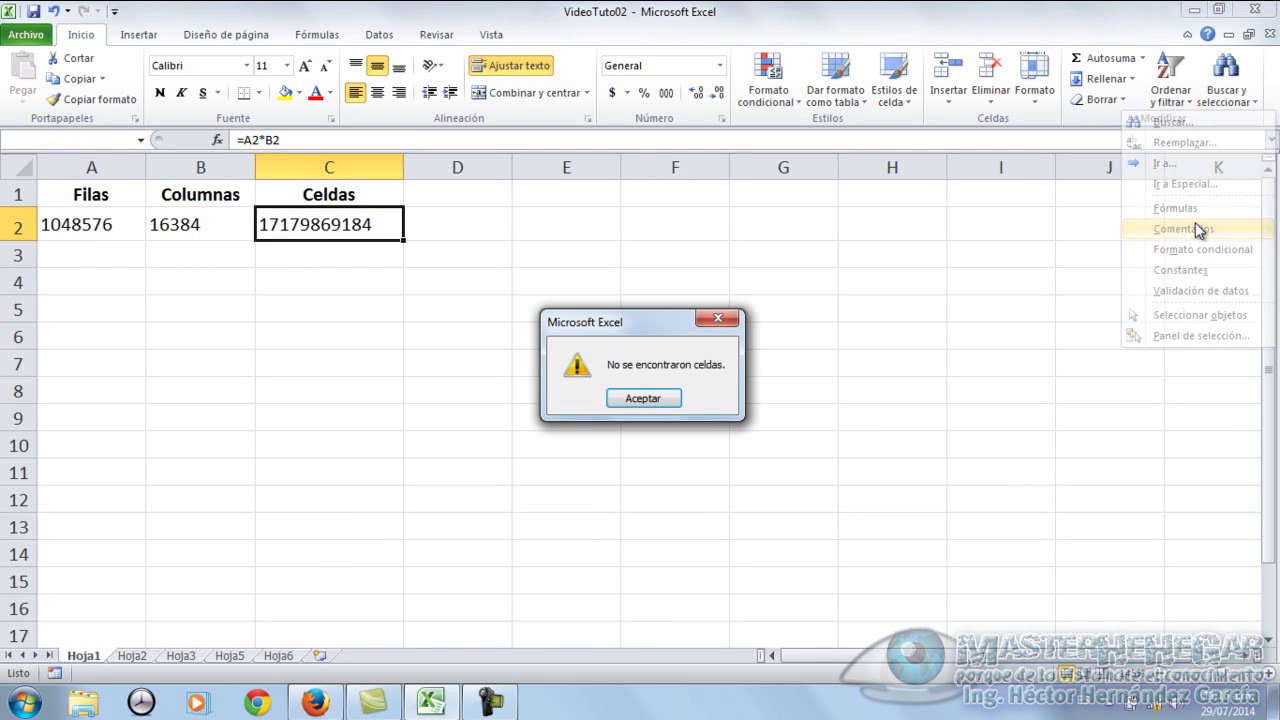
left_click(643, 398)
Look for conditional-formatting cells (none found), then select A1 and switch to Hoja2
left_click(1254, 102)
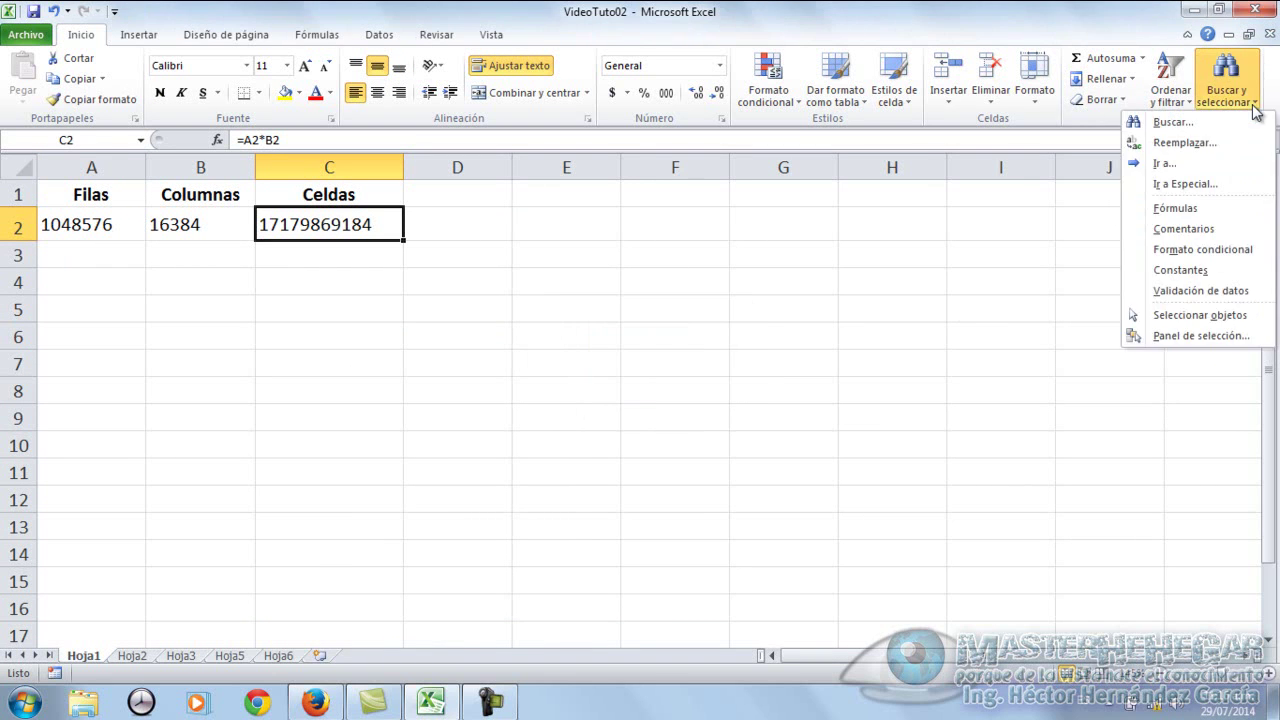
left_click(1228, 250)
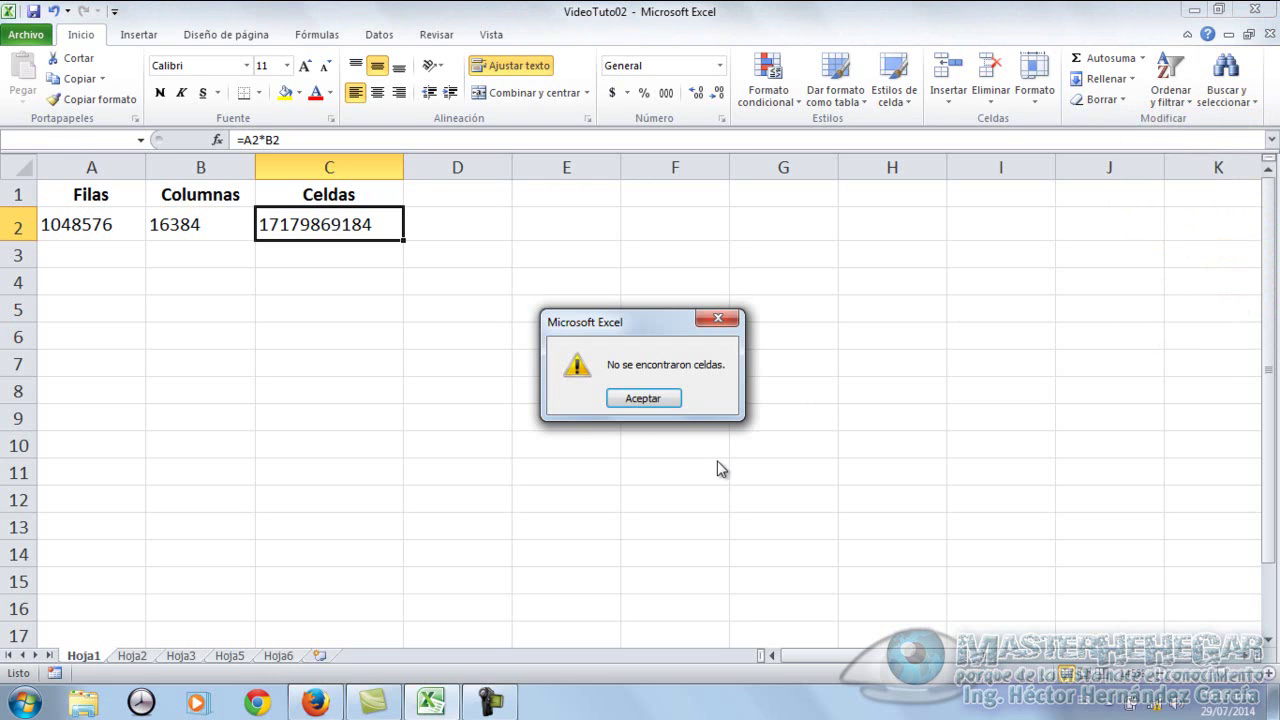
left_click(643, 398)
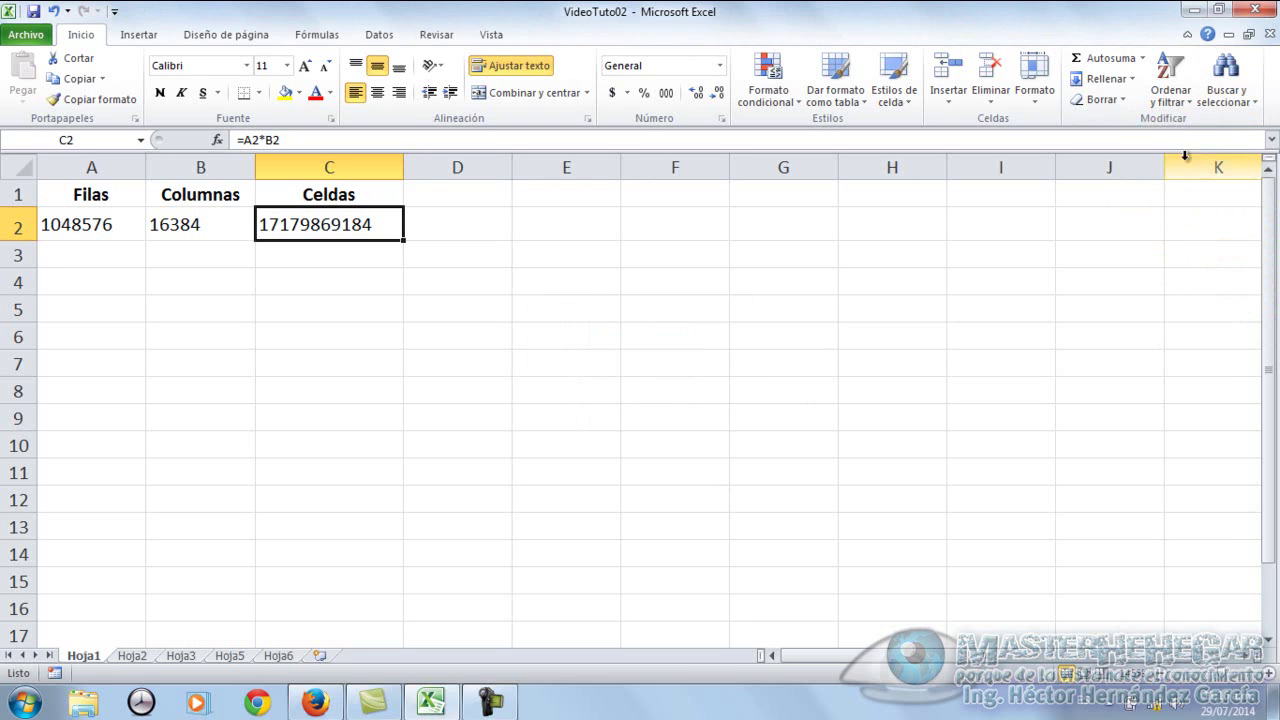
left_click(1250, 100)
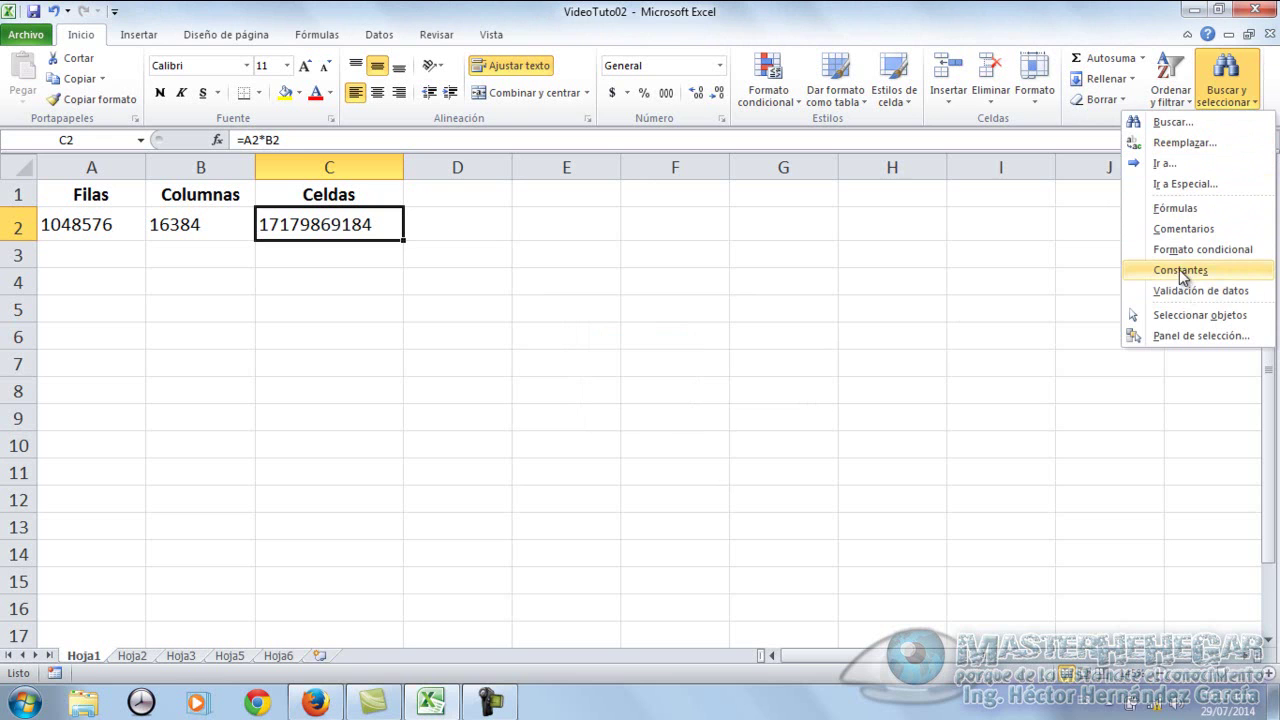
left_click(877, 12)
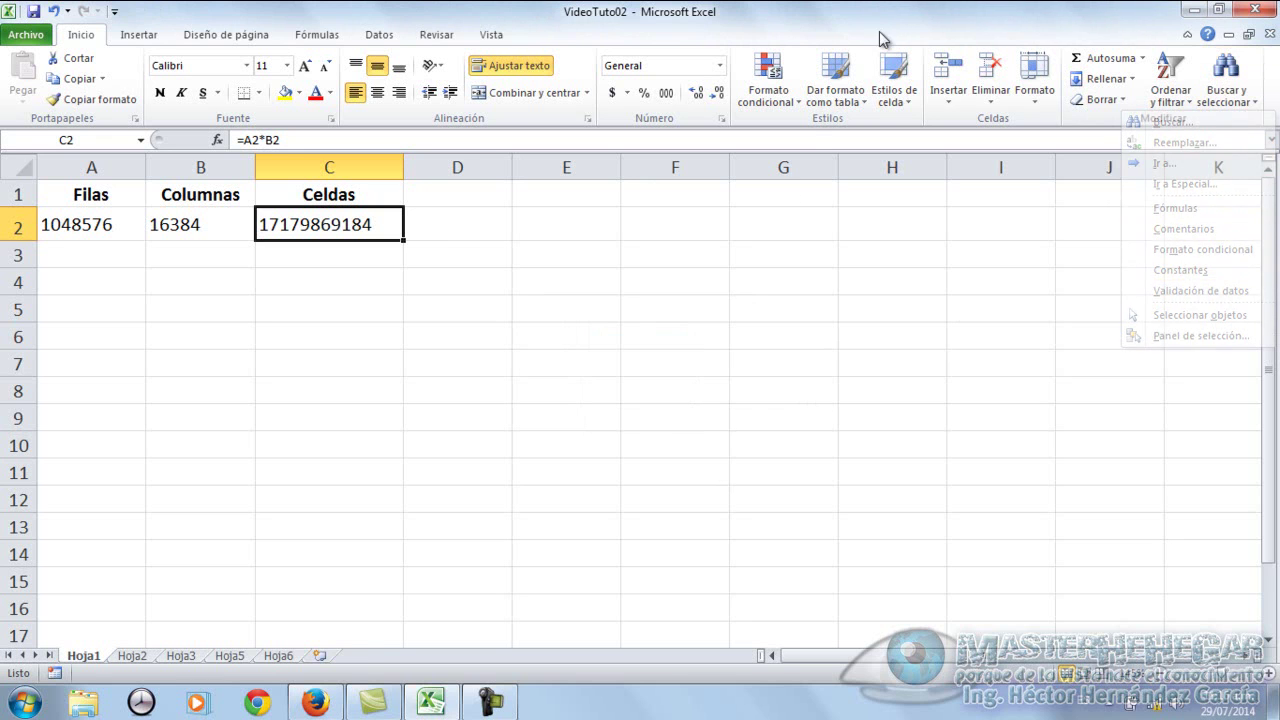
left_click(88, 195)
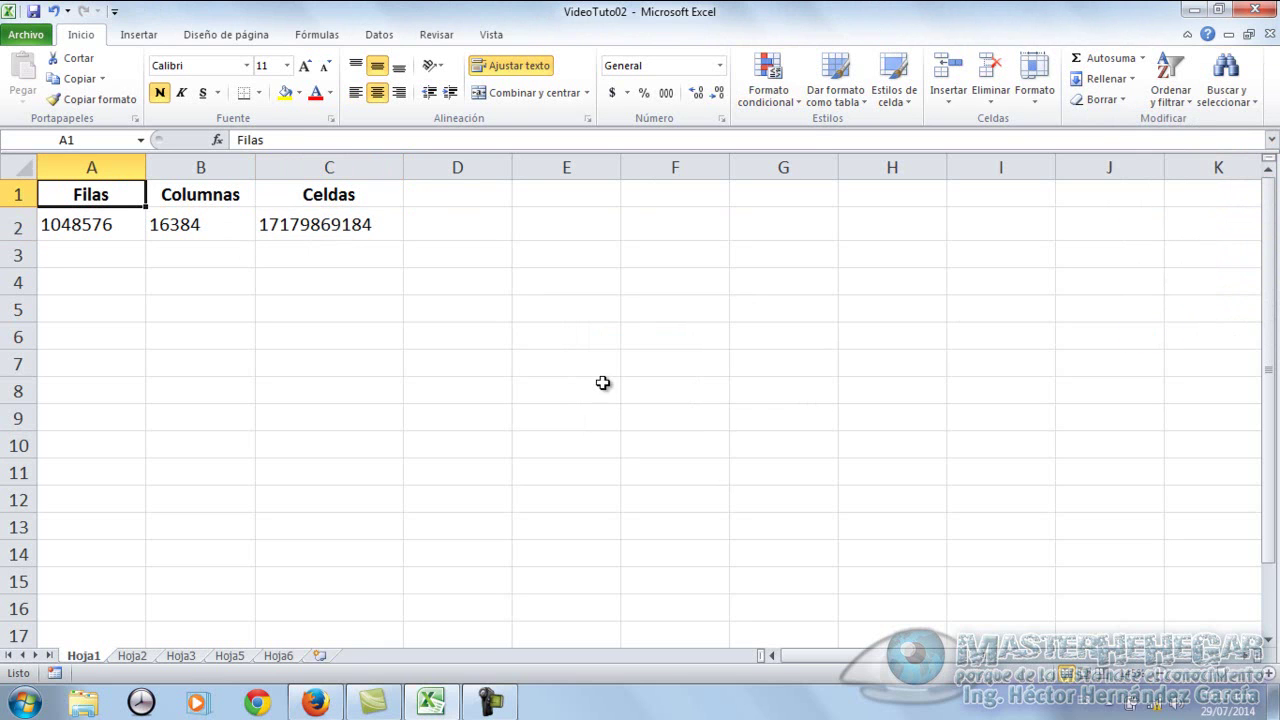
left_click(132, 656)
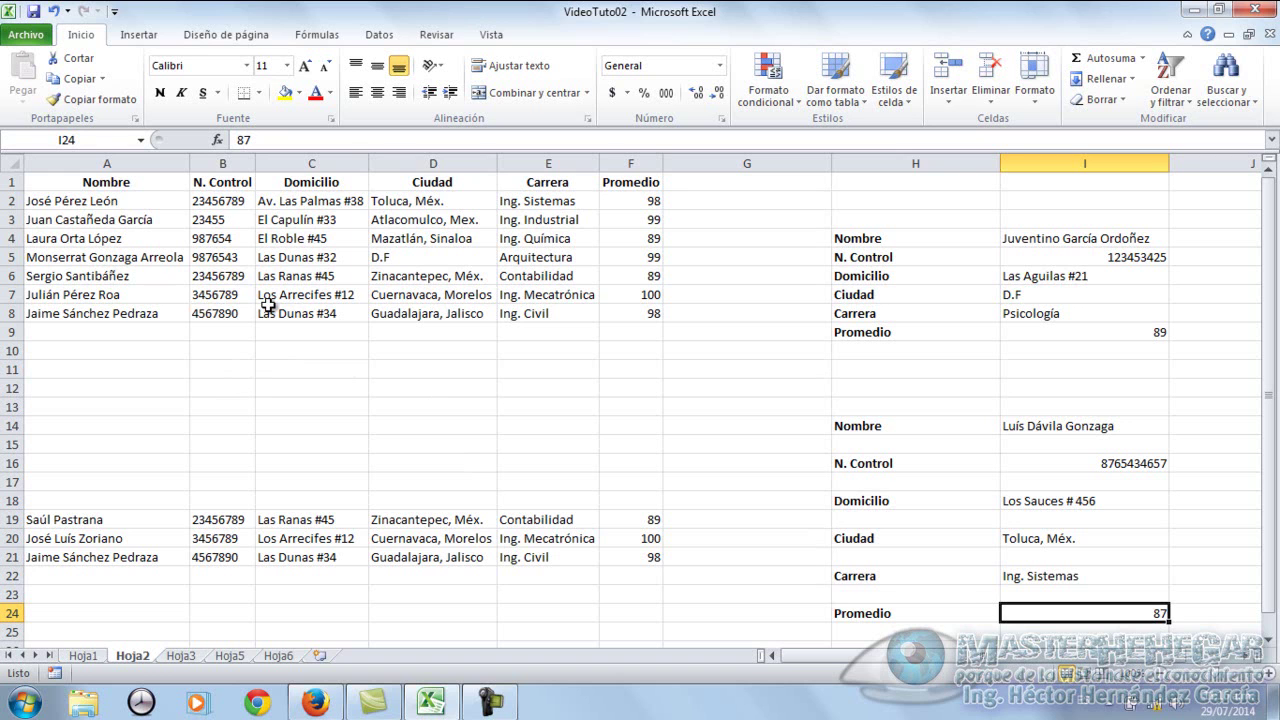
Select the student table A1:F8 by dragging and with Ctrl+A from C2
key("shift+Left")
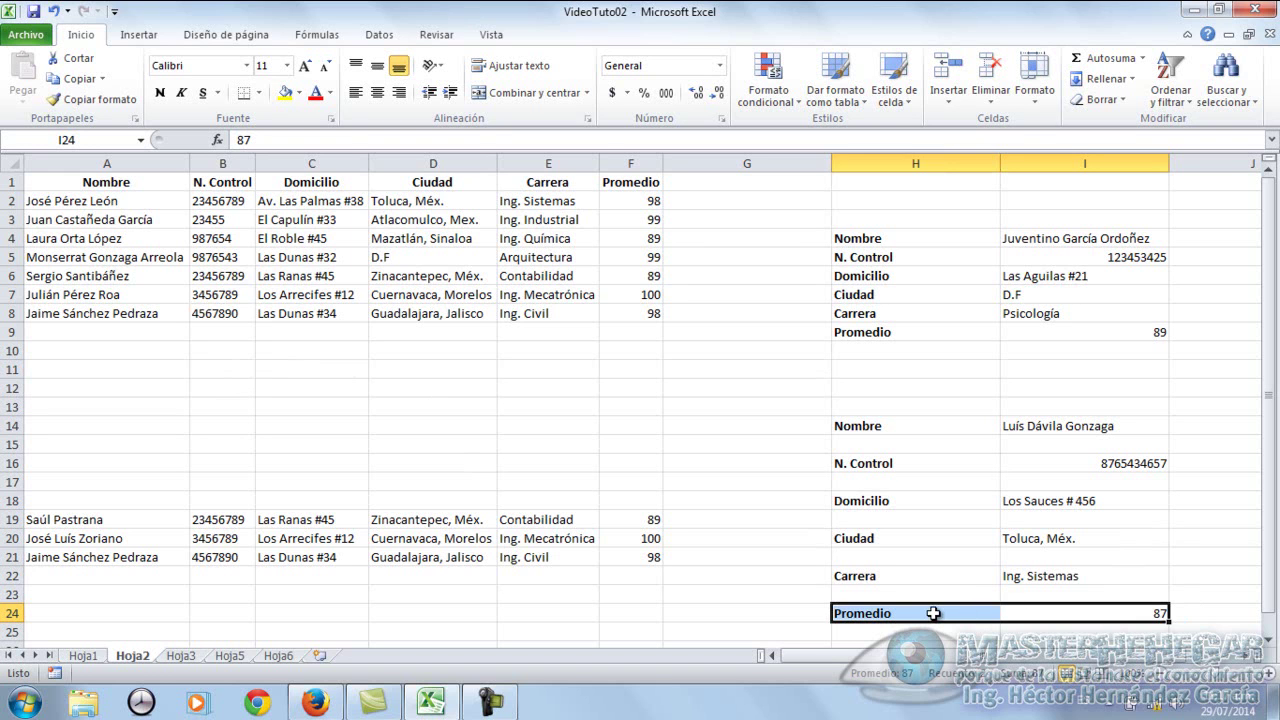
left_click(286, 222)
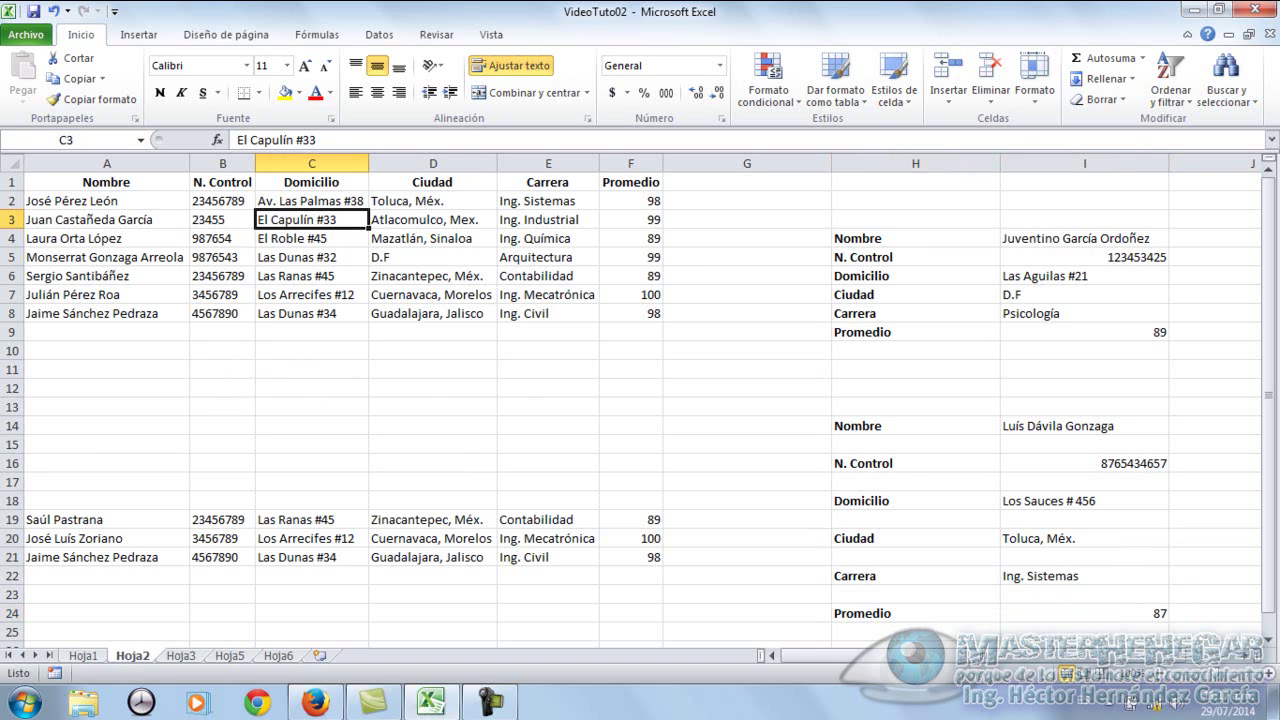
left_click_drag(147, 187, 610, 312)
left_click(311, 238)
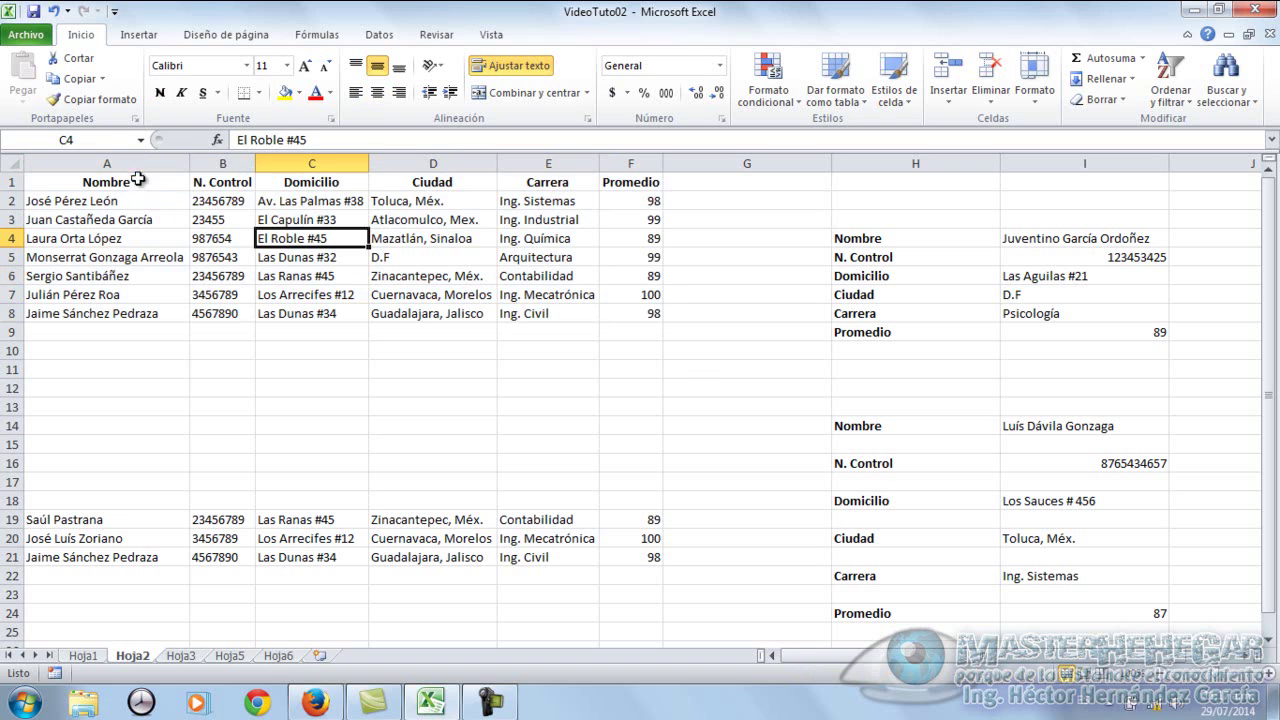
left_click_drag(140, 186, 650, 309)
left_click(330, 202)
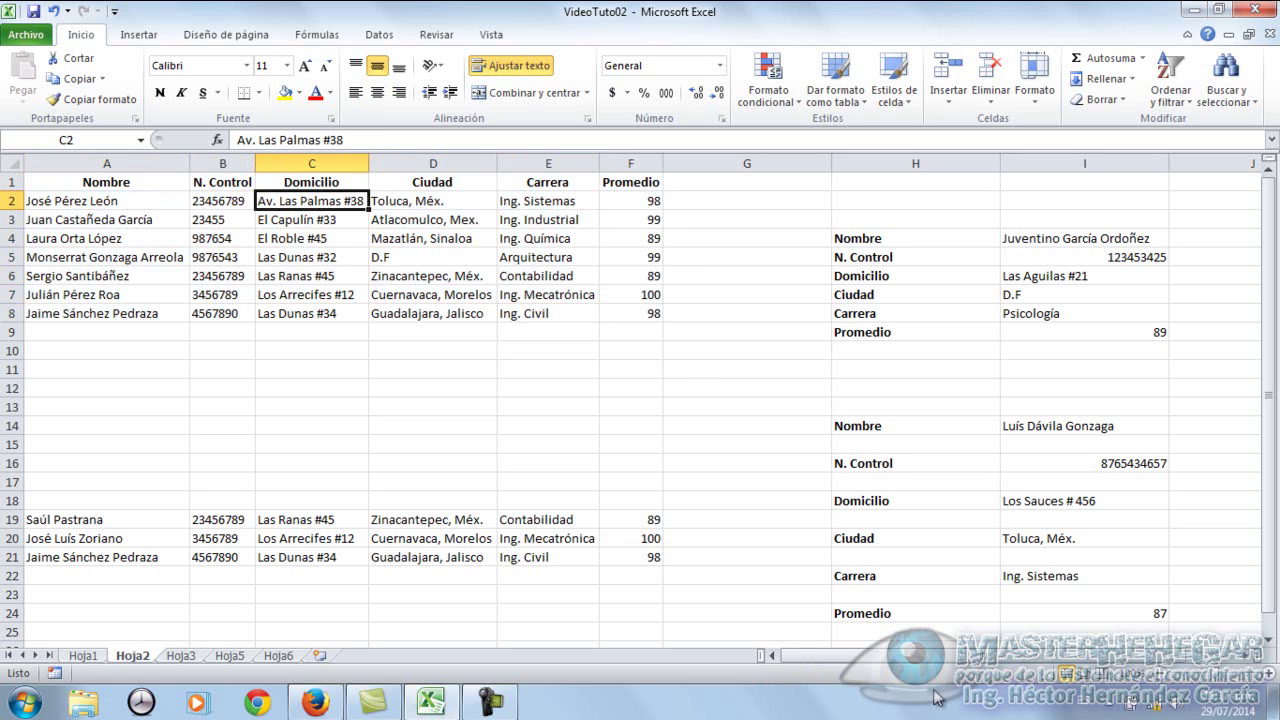
key("ctrl+a")
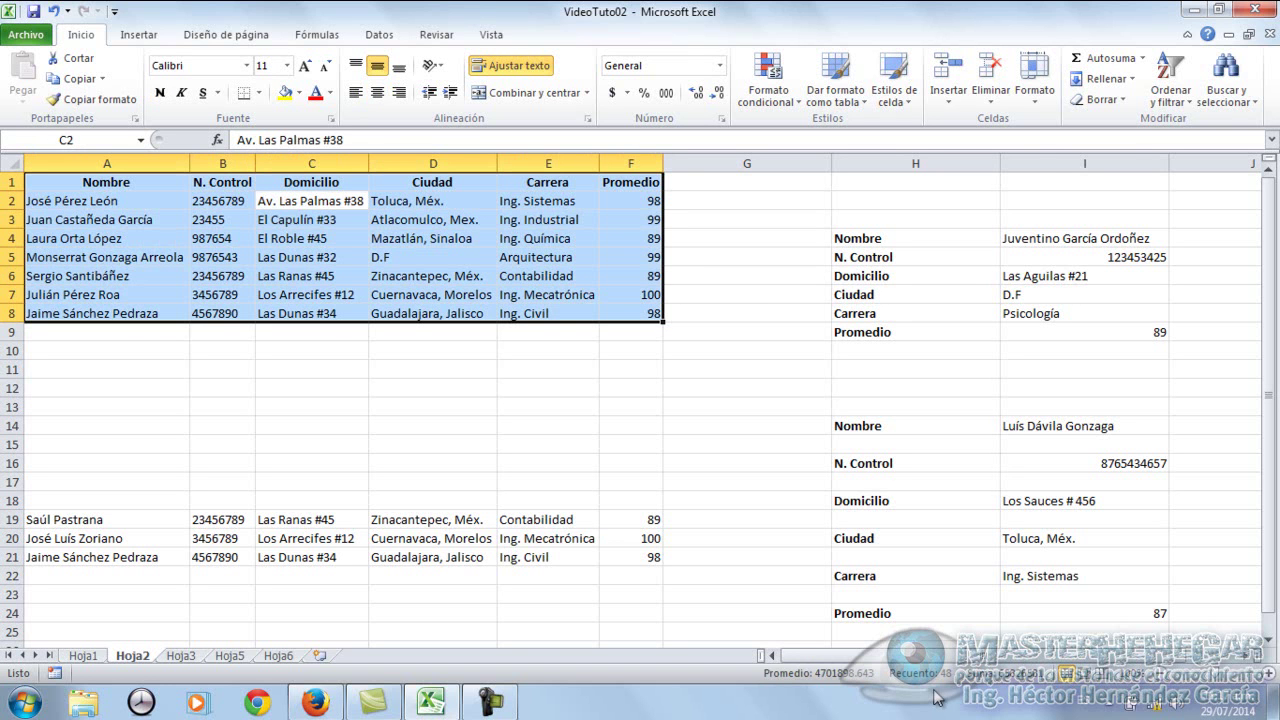
Select the lower table A19:F21 and the record block H4:I9 with Ctrl+A
left_click(322, 539)
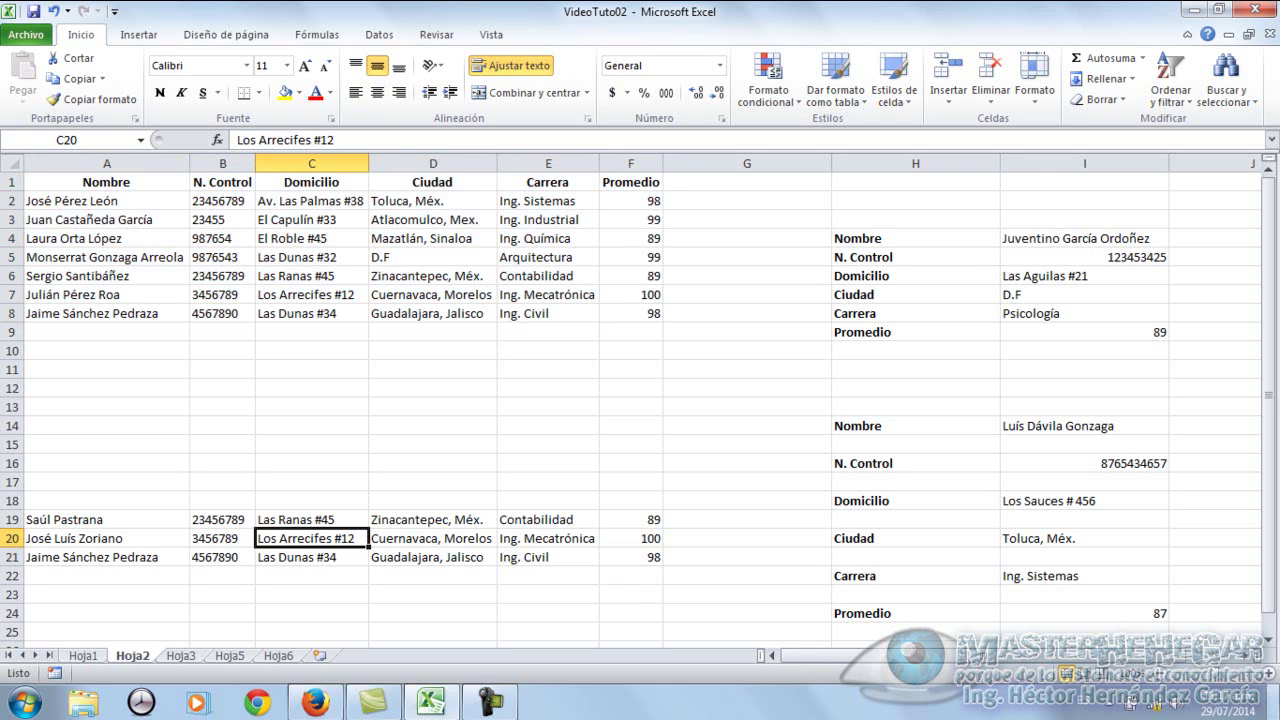
key("ctrl+a")
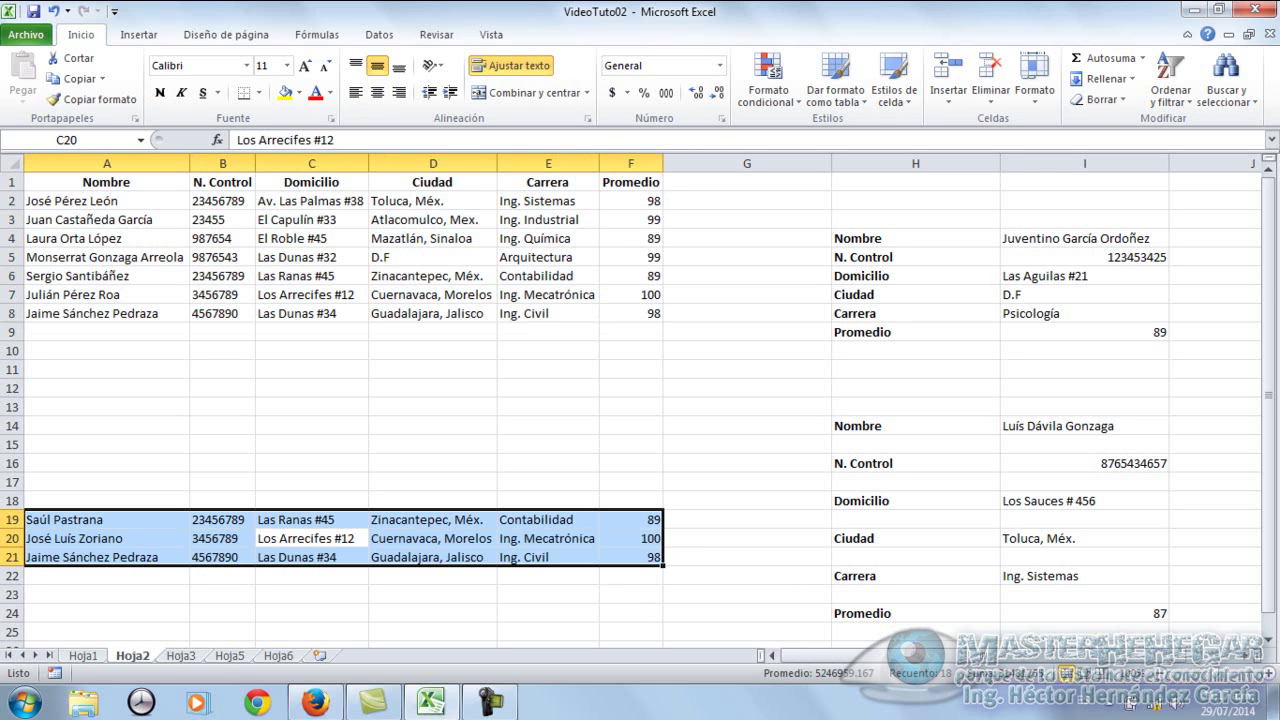
left_click(925, 255)
key("ctrl+a")
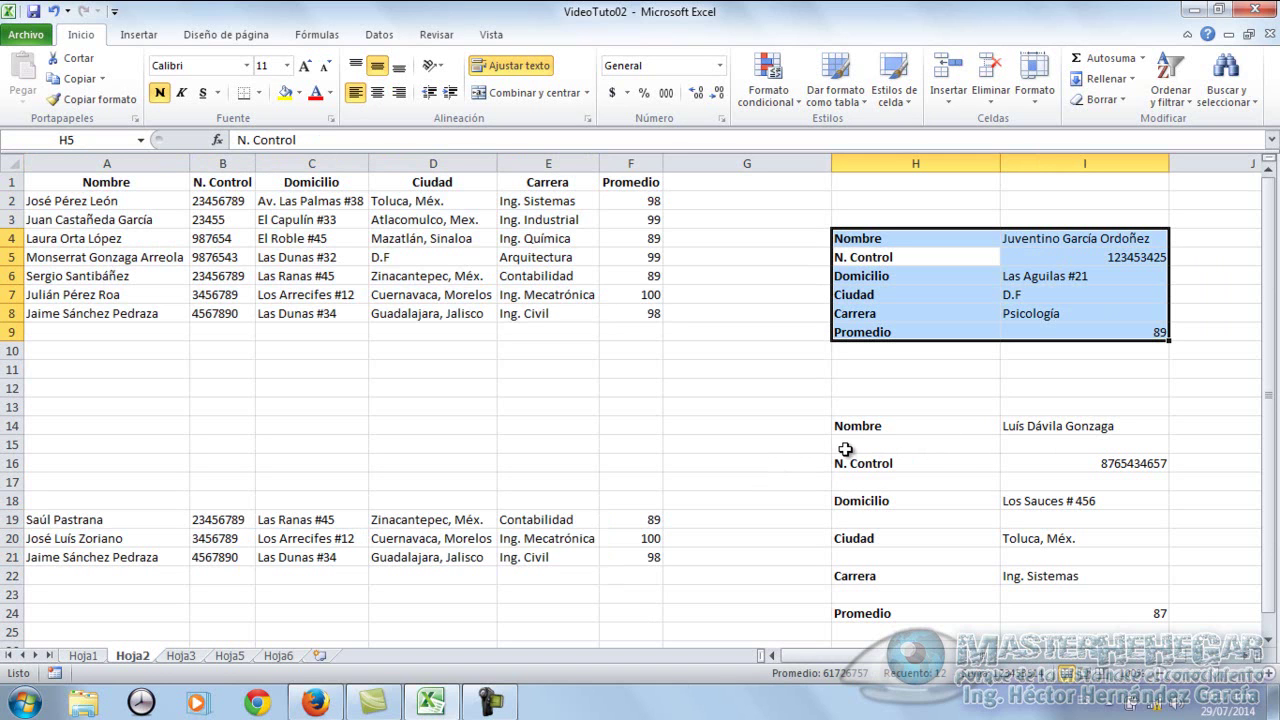
Select the range H14:I14, then go to the D.F cell D5
left_click(857, 426)
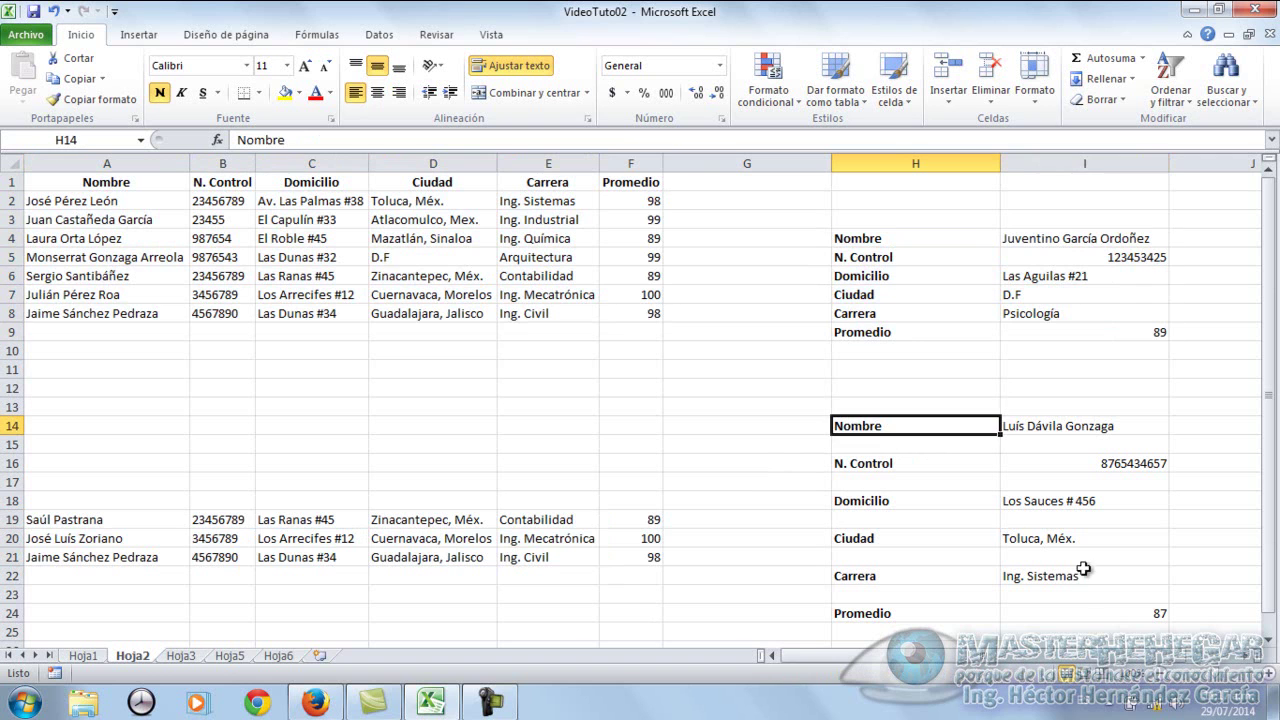
left_click_drag(960, 429, 1066, 426)
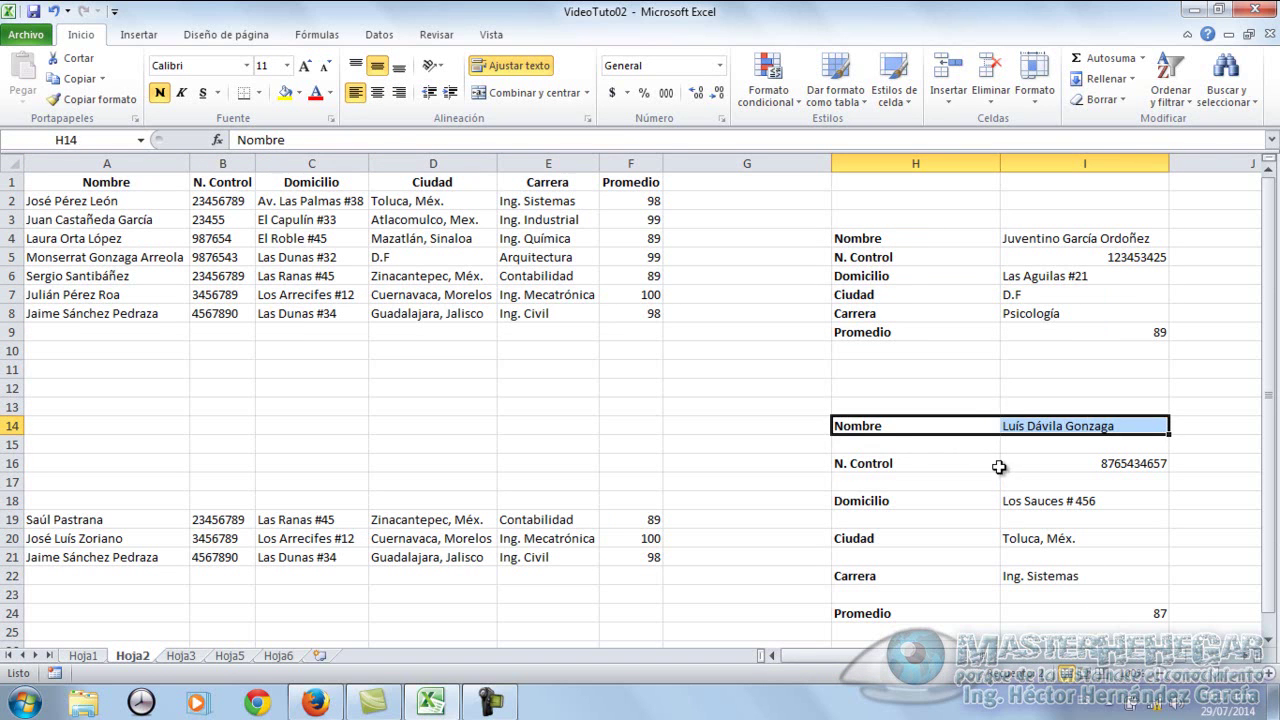
left_click(990, 463)
left_click(943, 425)
key("shift+Right")
left_click(405, 257)
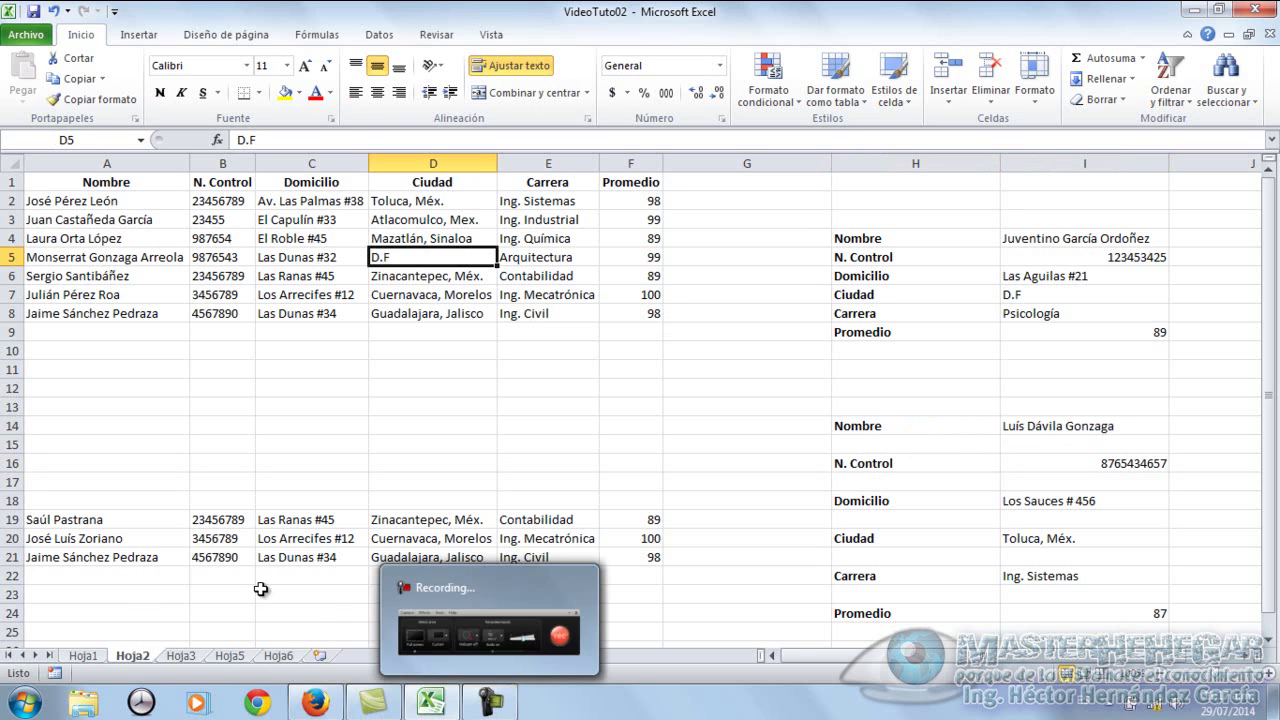
Select the entire worksheet, then the student table A1:F8 with Ctrl+A from A4 and A2
left_click(14, 164)
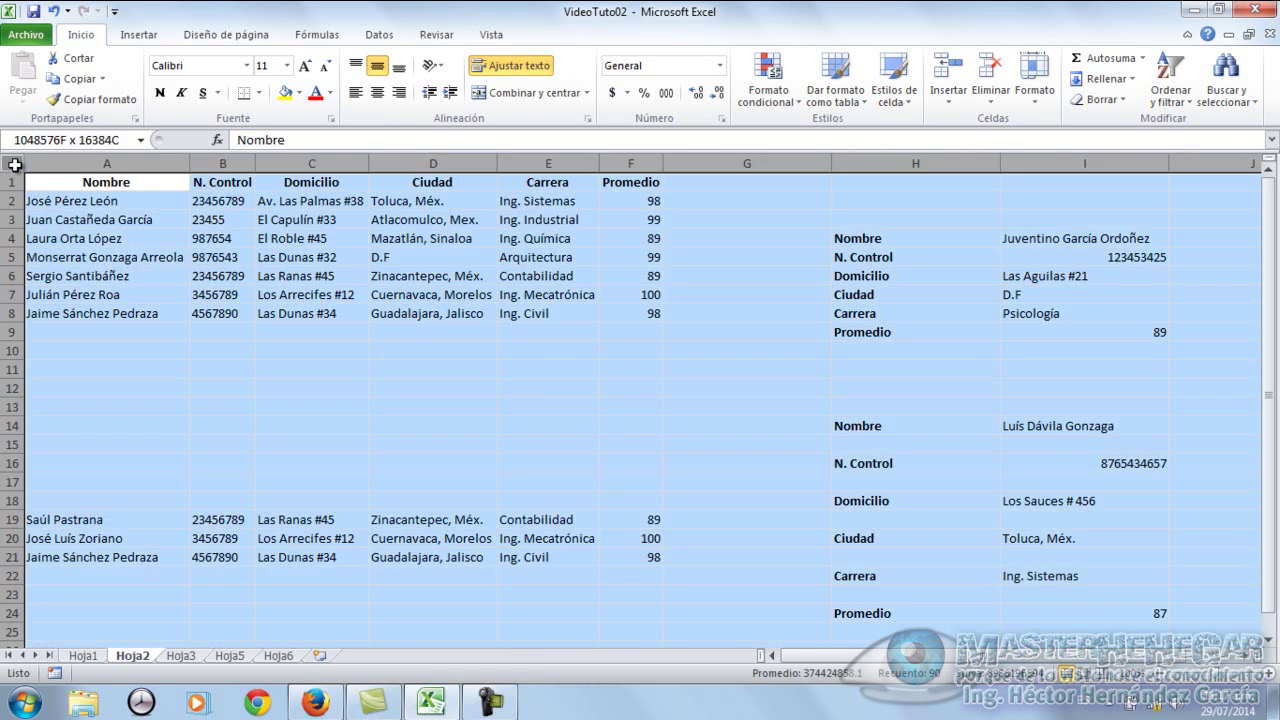
left_click(272, 349)
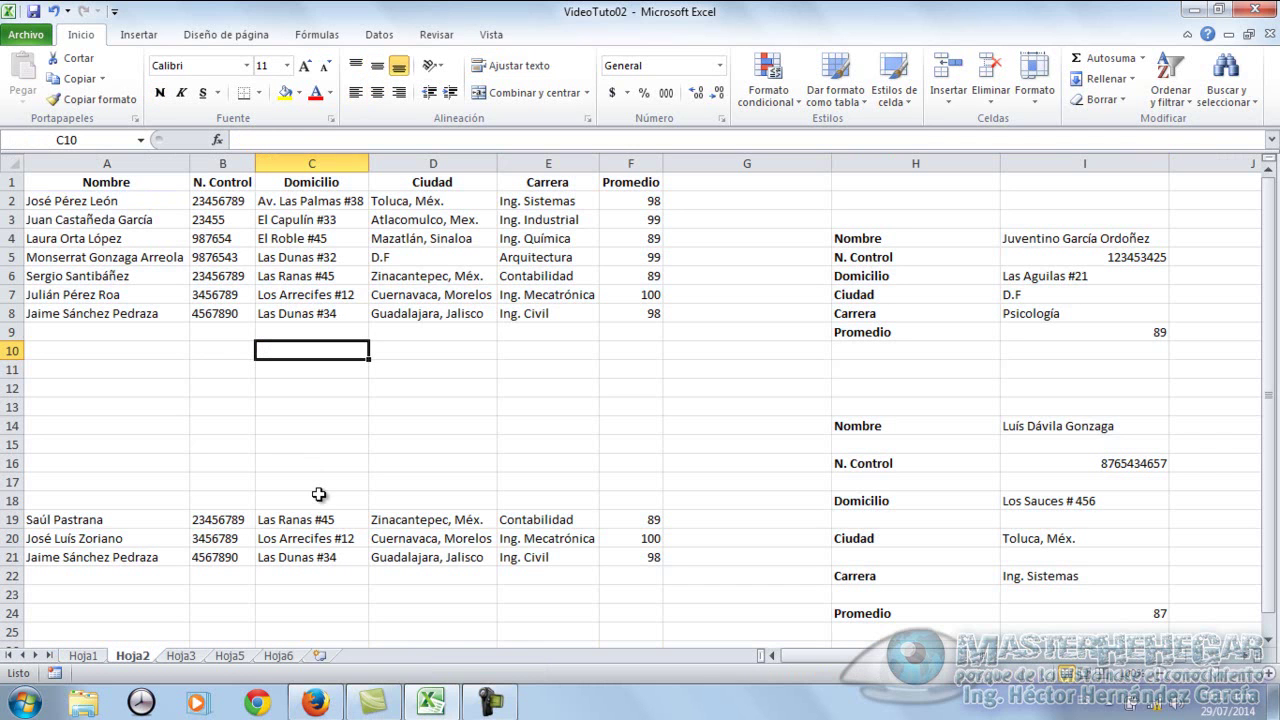
left_click(128, 242)
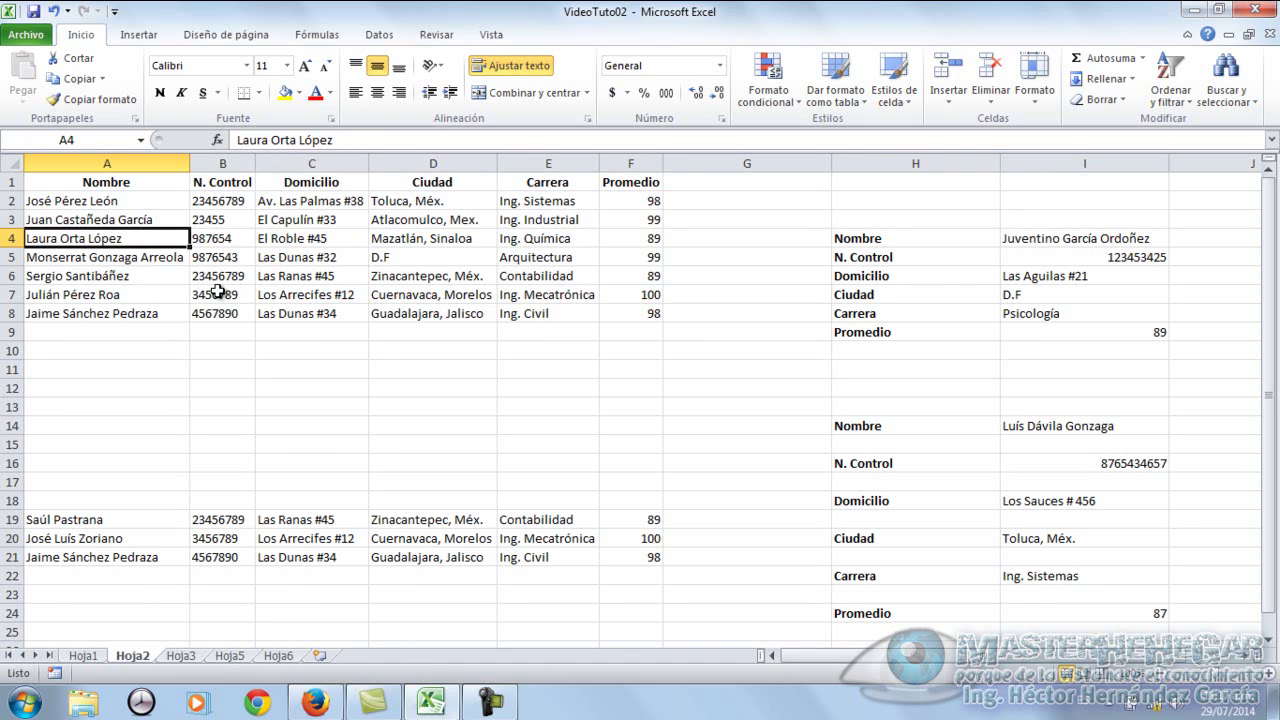
key("ctrl+a")
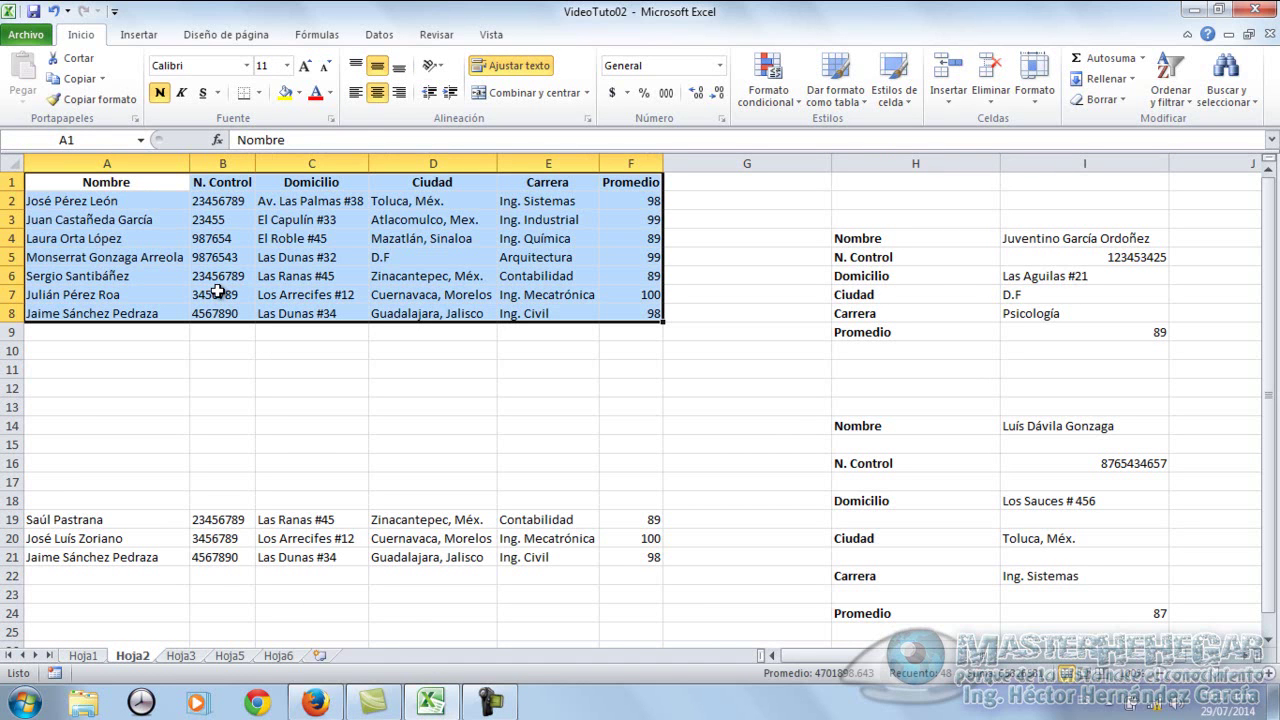
left_click(122, 204)
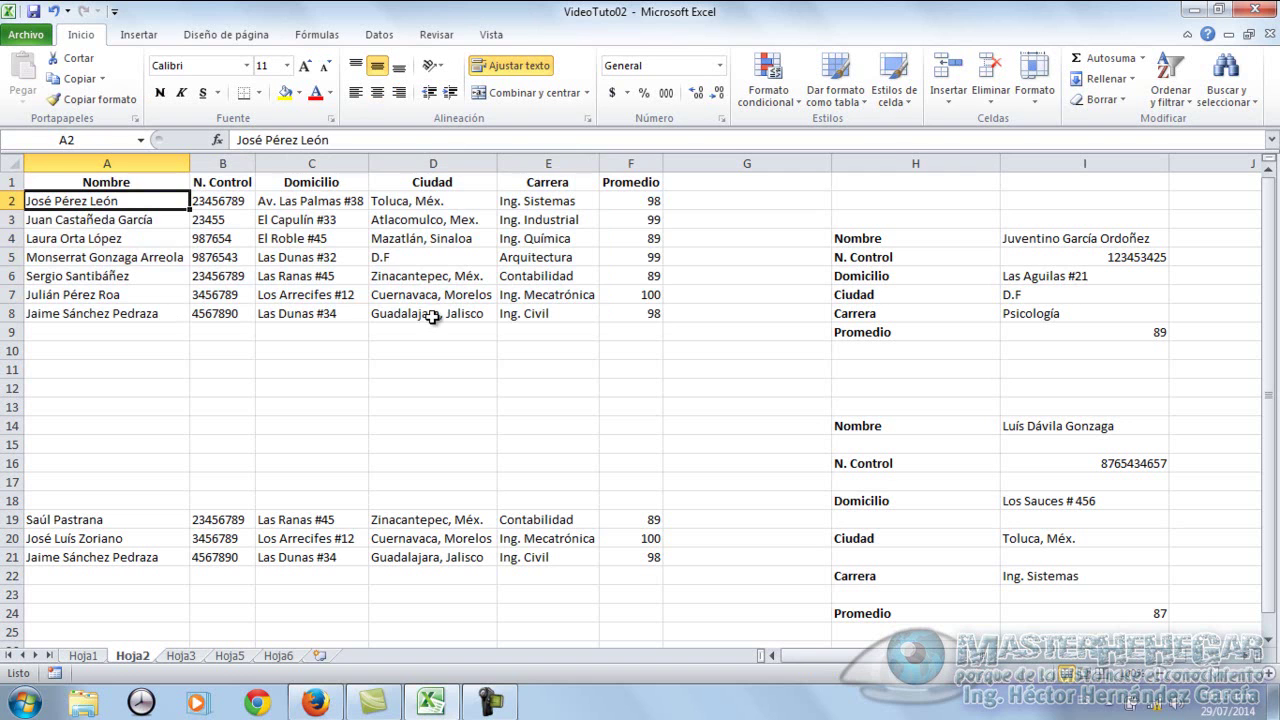
key("ctrl+a")
Select the lower table A19:F21 and table A1:F8 with Ctrl+A, then switch to Hoja1
left_click(284, 538)
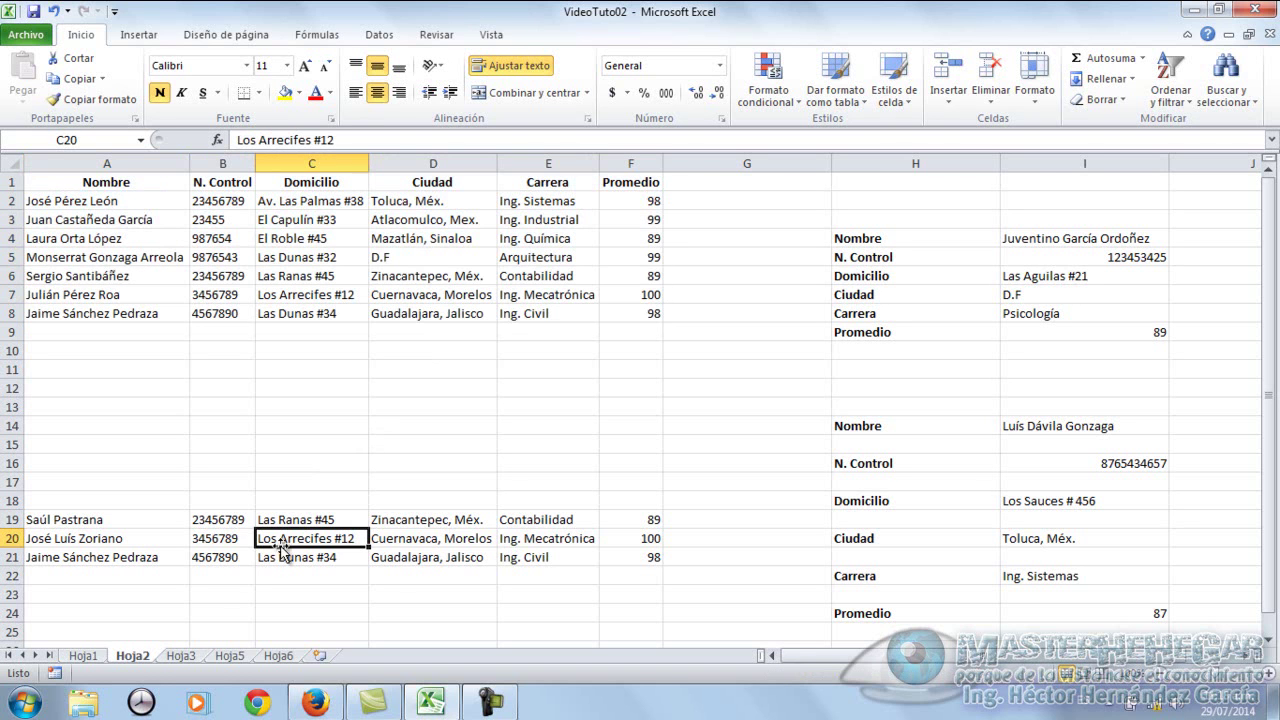
key("ctrl+a")
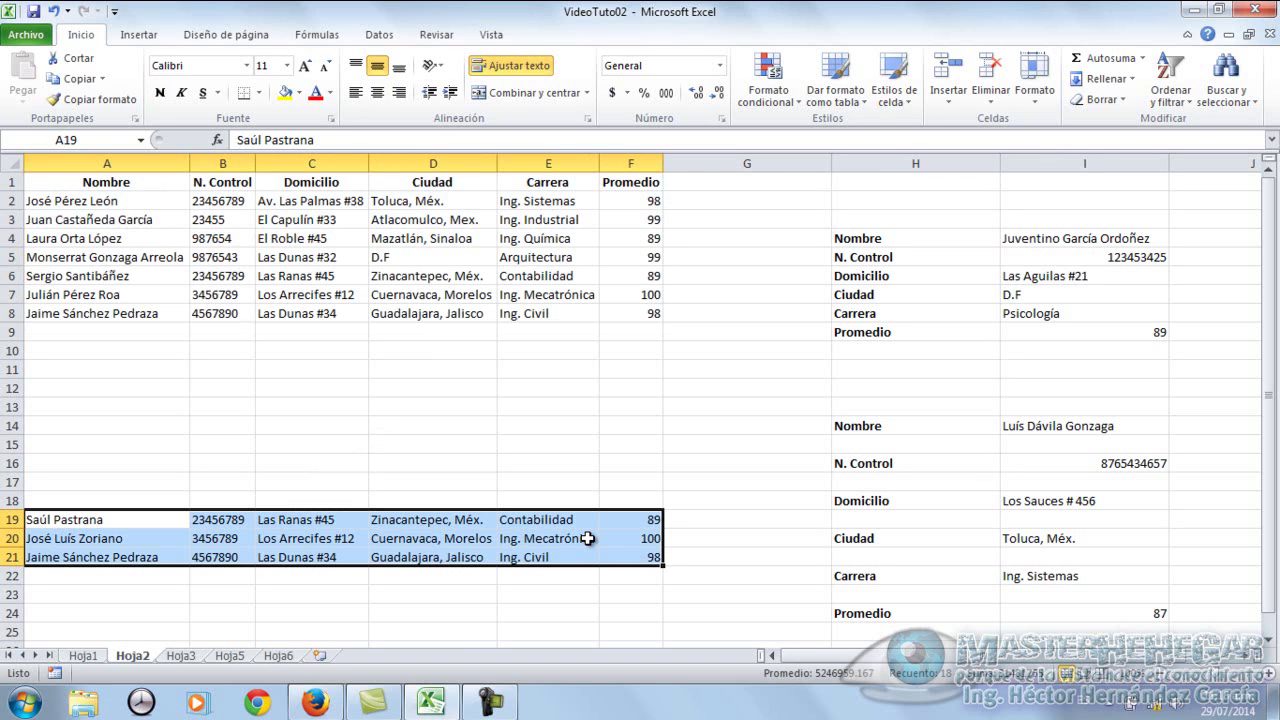
left_click(318, 257)
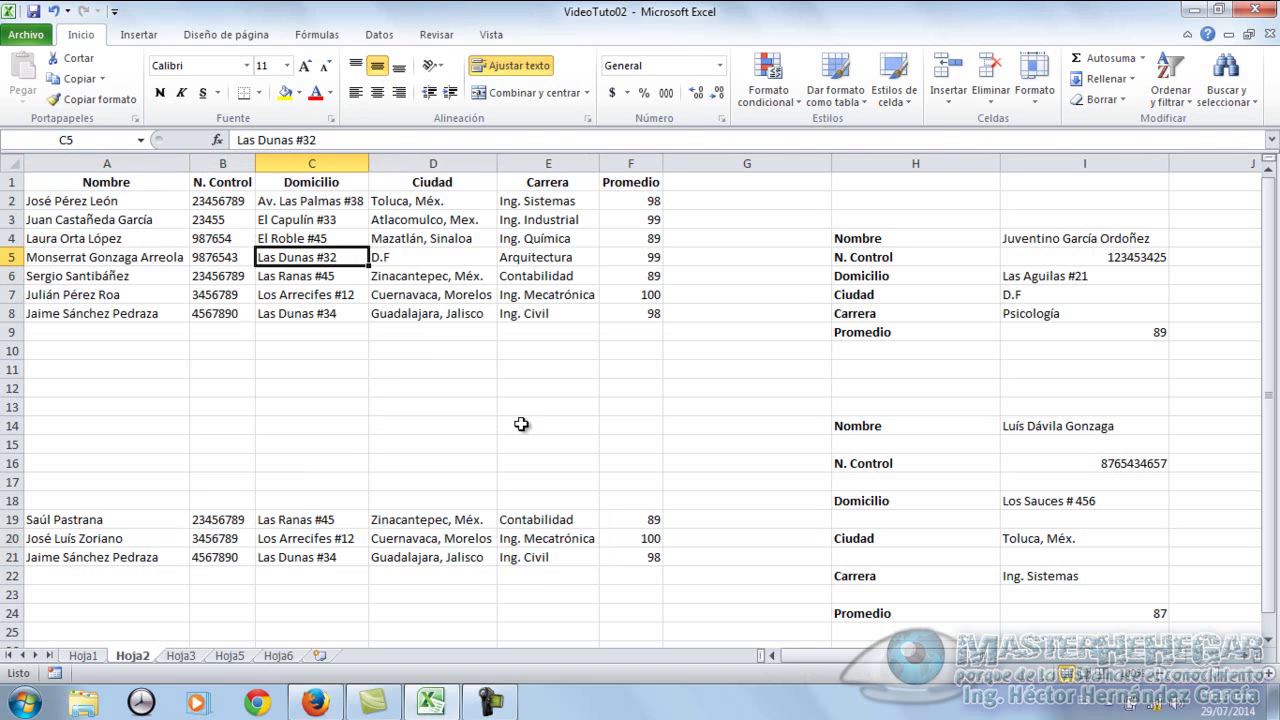
key("ctrl+a")
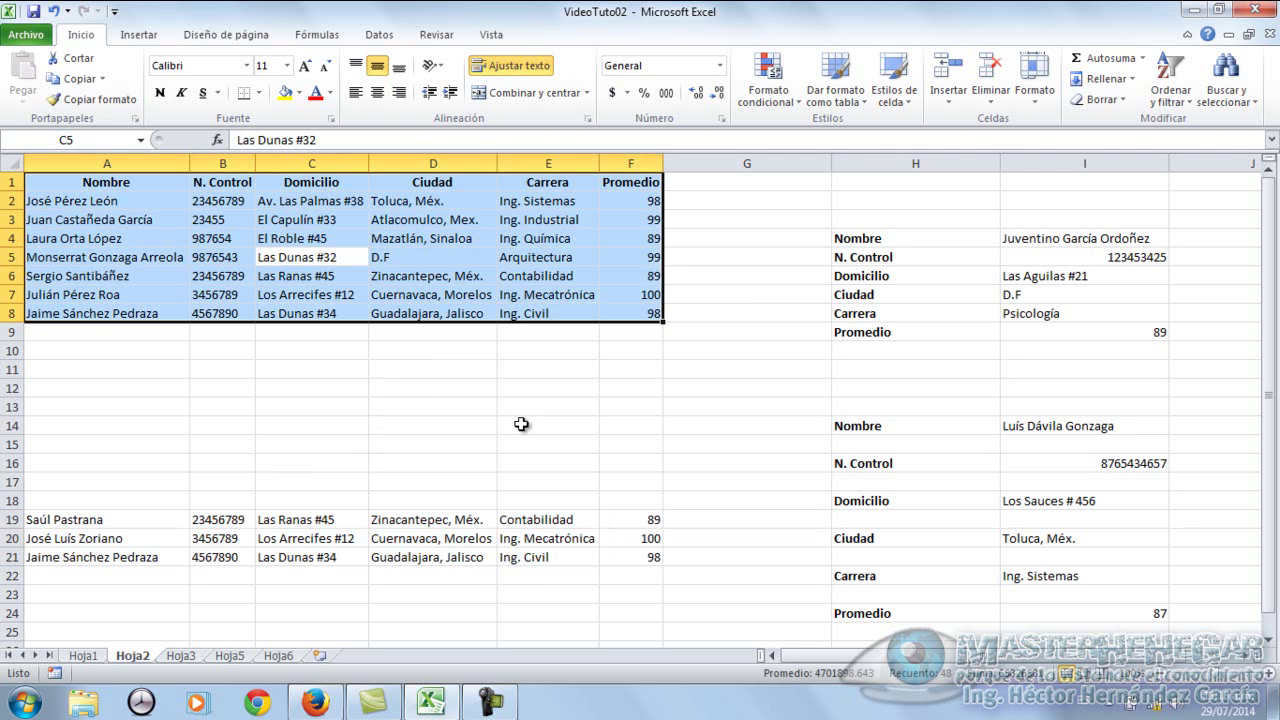
left_click(166, 244)
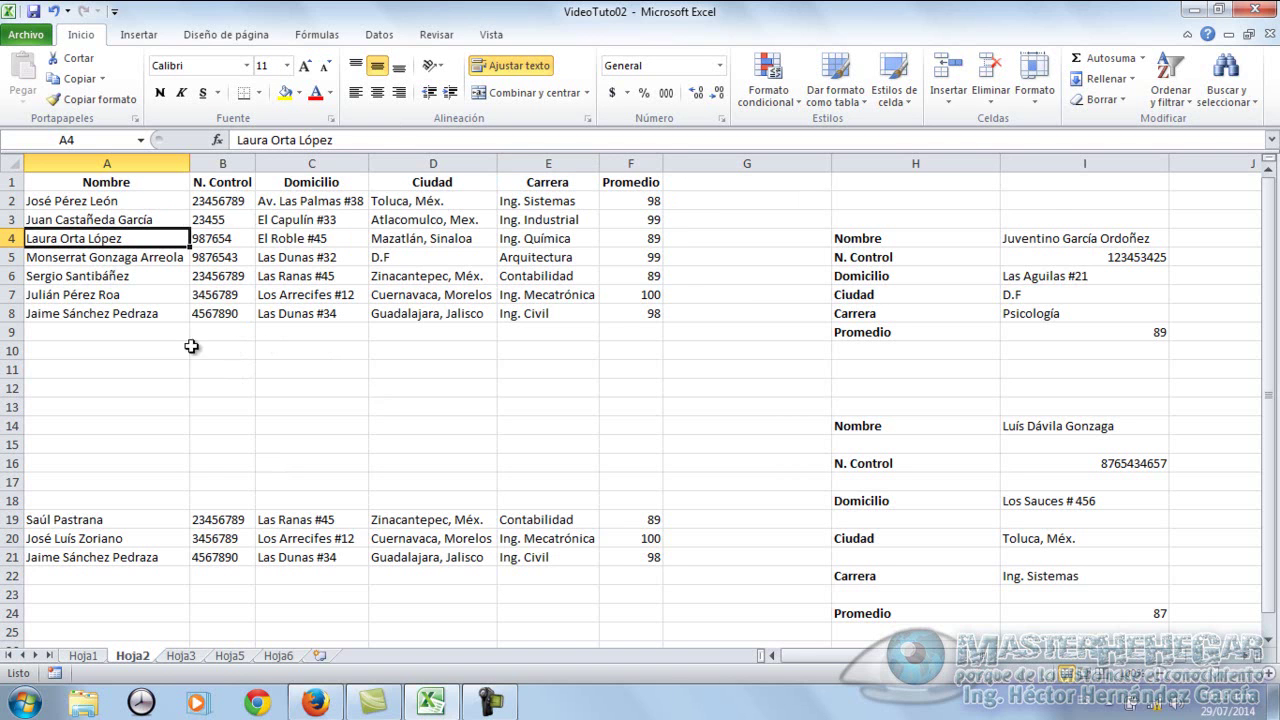
left_click(92, 656)
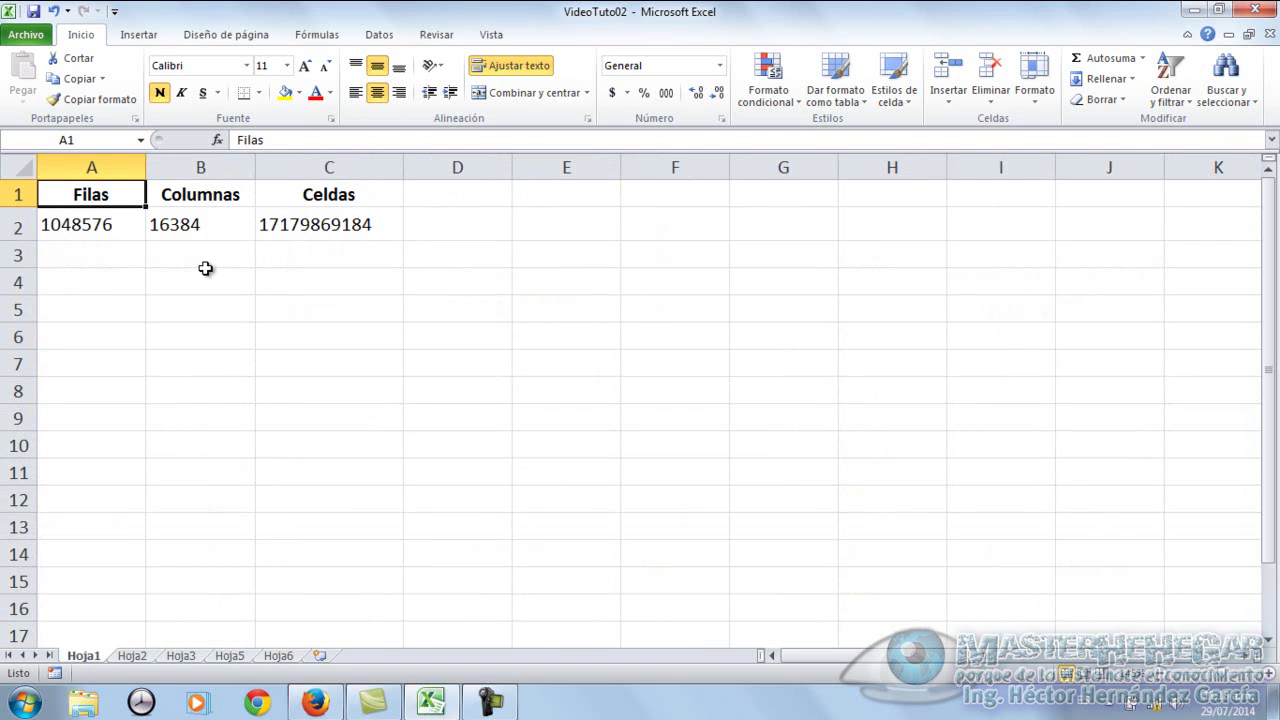
With the whole sheet selected, widen all columns equally, then narrow them back
left_click(26, 165)
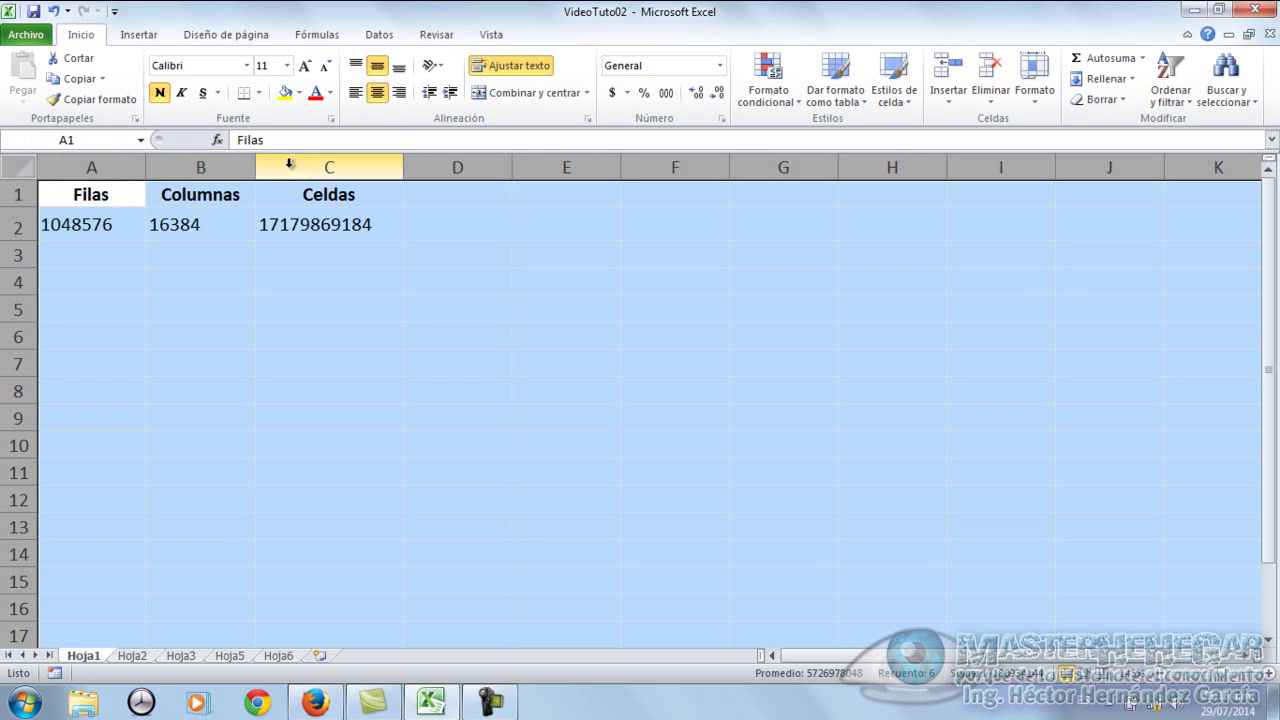
left_click_drag(256, 165, 455, 176)
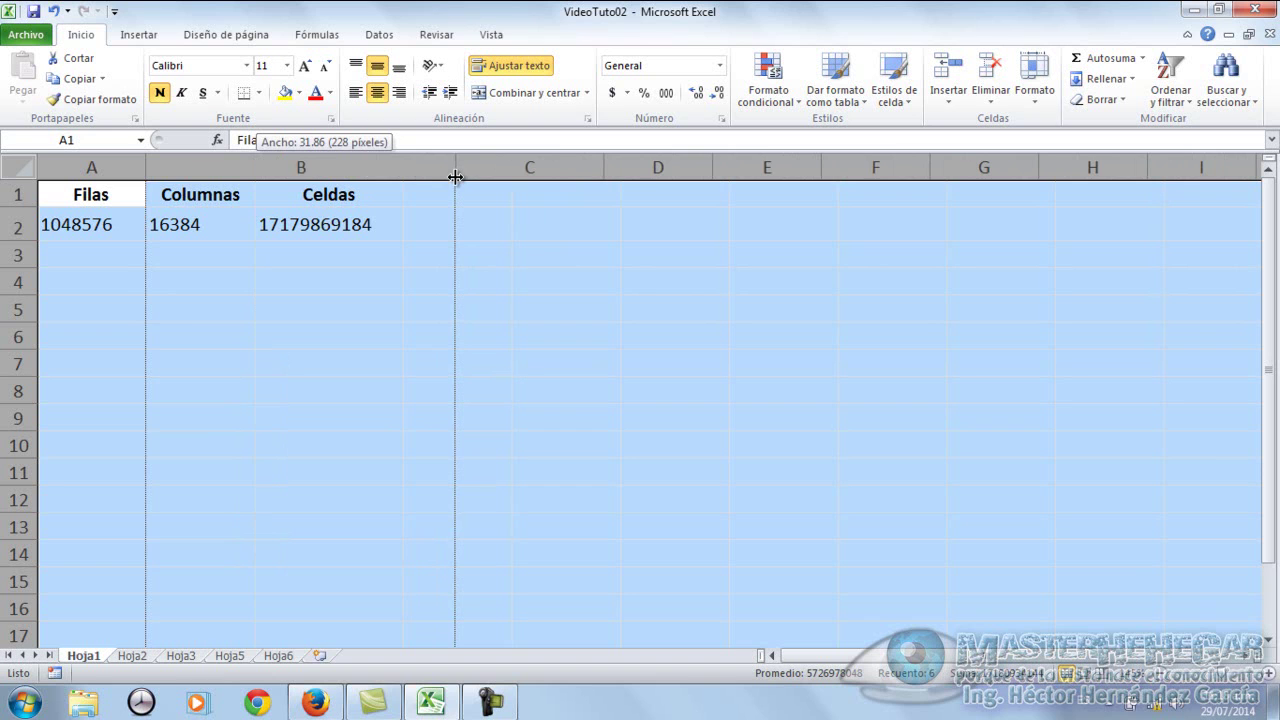
left_click_drag(455, 176, 457, 172)
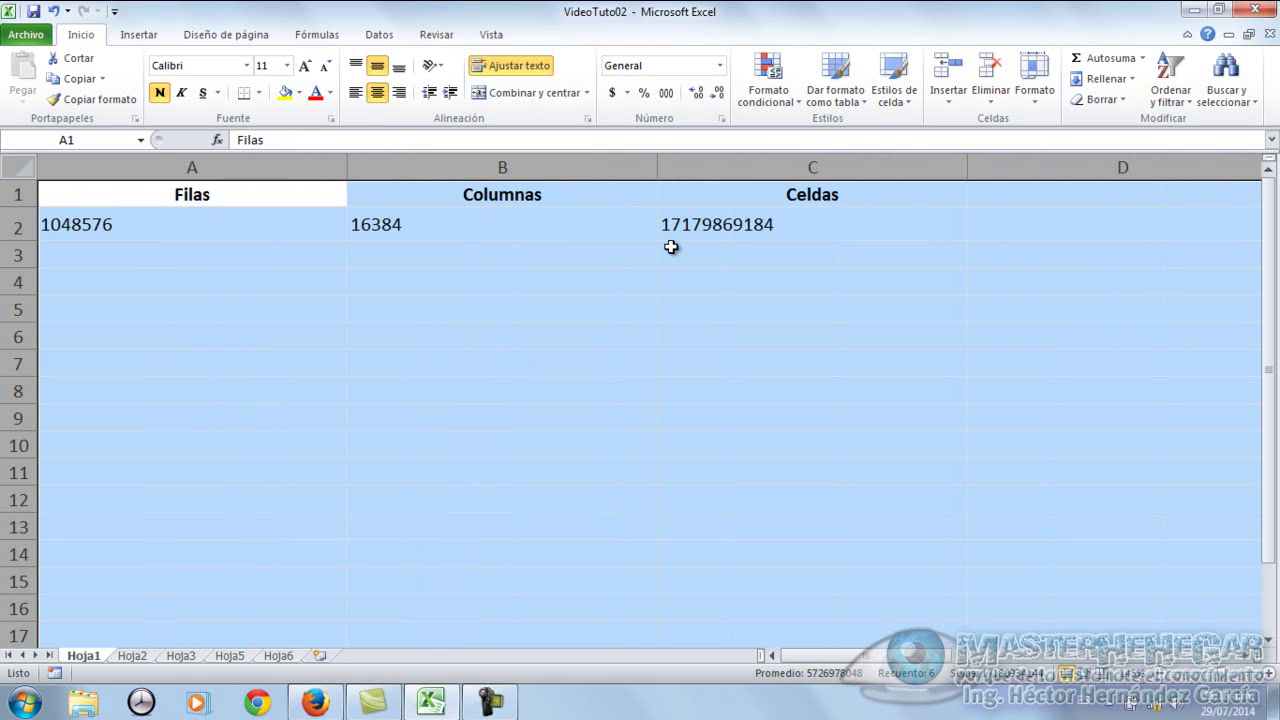
left_click_drag(347, 168, 197, 168)
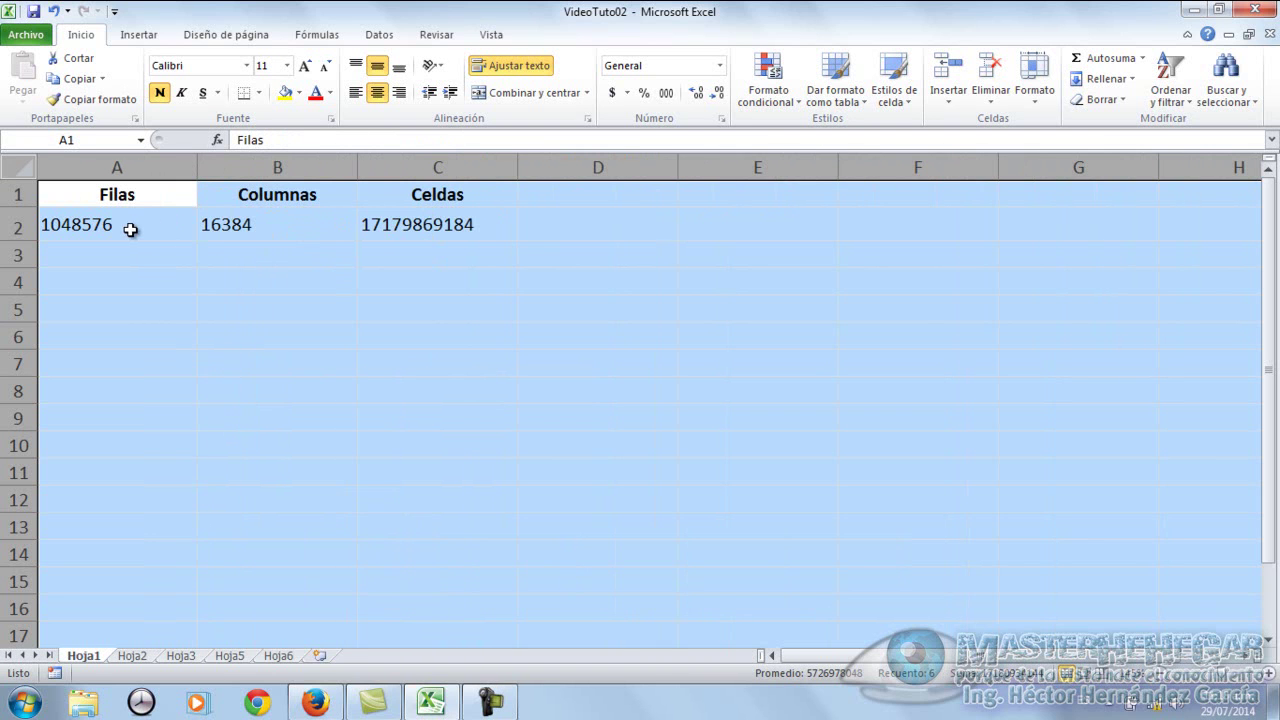
left_click(212, 305)
Widen only column A, then reset all columns to one narrower width and dismiss the antivirus notice
left_click_drag(197, 167, 377, 167)
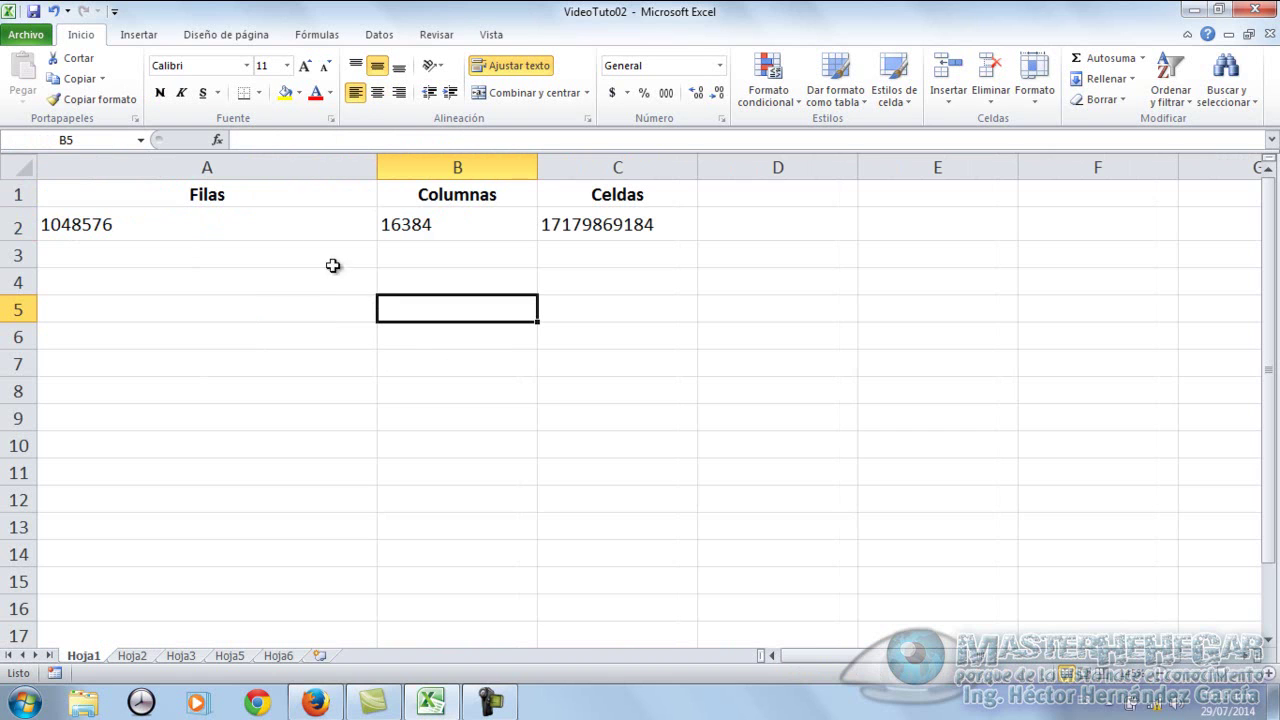
left_click(25, 166)
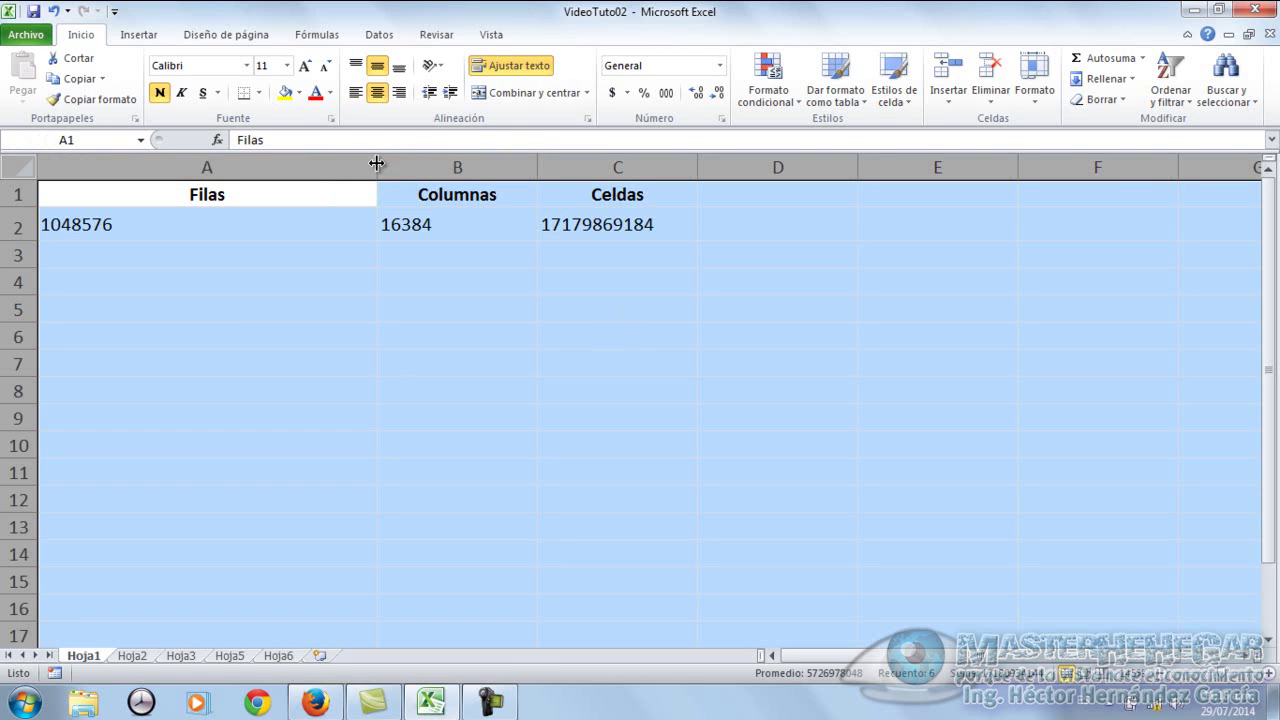
left_click_drag(379, 156, 197, 160)
left_click(300, 363)
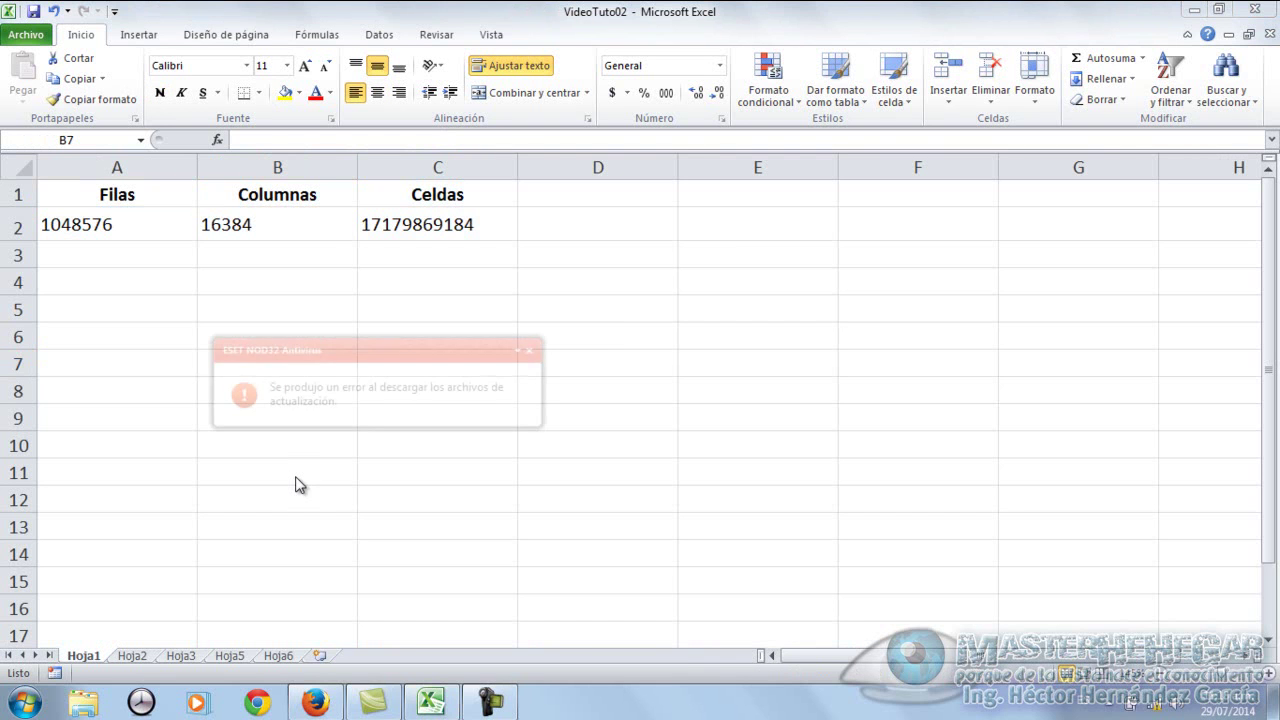
left_click(531, 351)
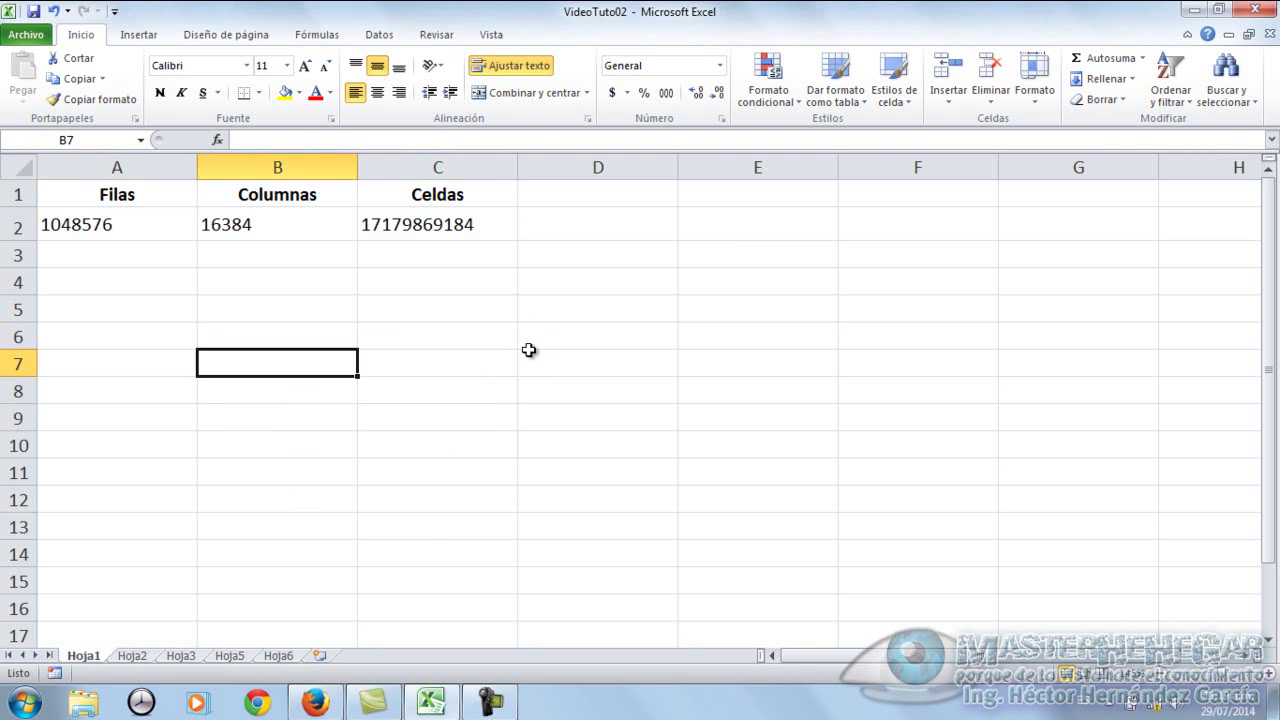
left_click(142, 197)
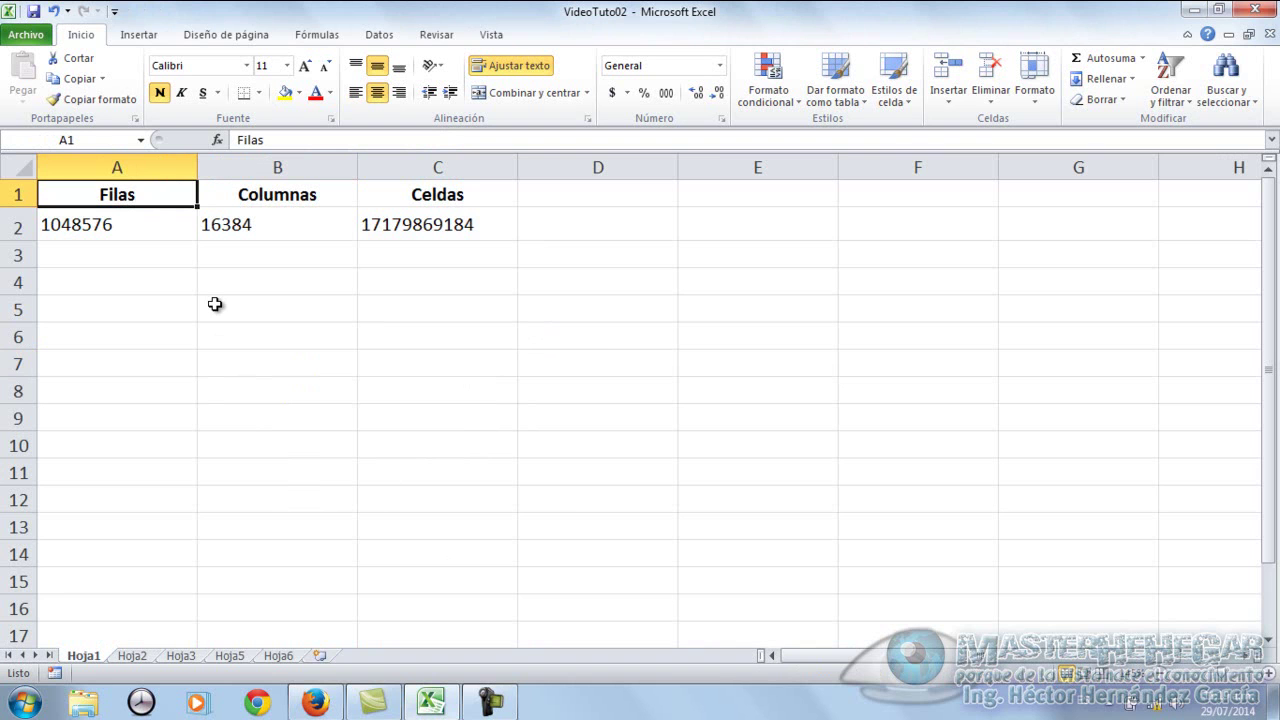
Widen columns B and C, narrow A, then AutoFit all columns to their contents
left_click(20, 166)
left_click(234, 252)
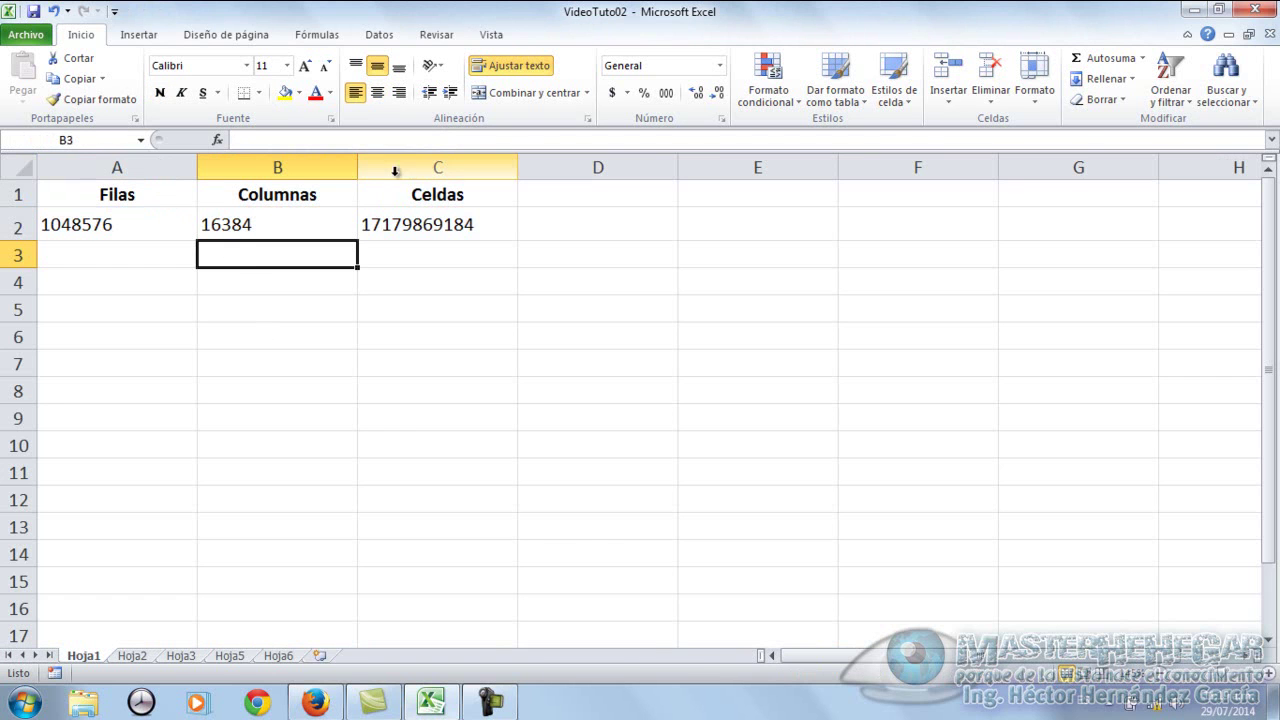
left_click_drag(358, 172, 430, 174)
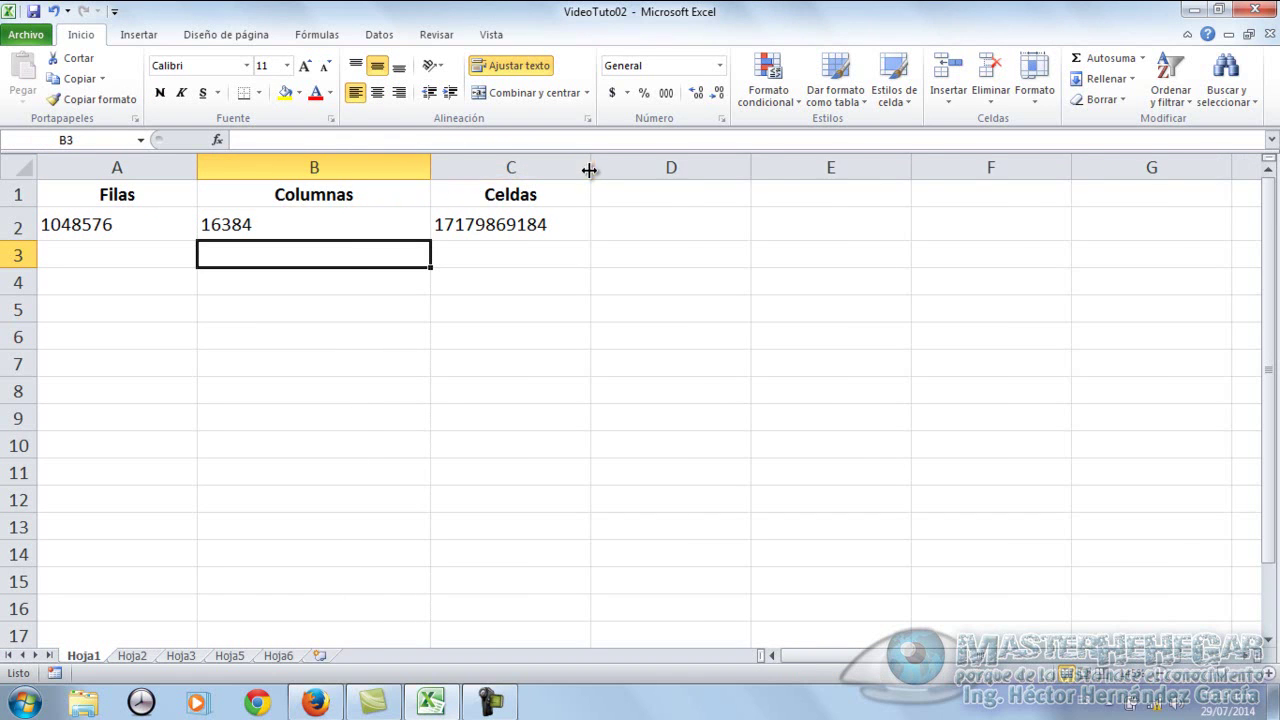
left_click_drag(591, 169, 694, 170)
left_click_drag(196, 167, 132, 167)
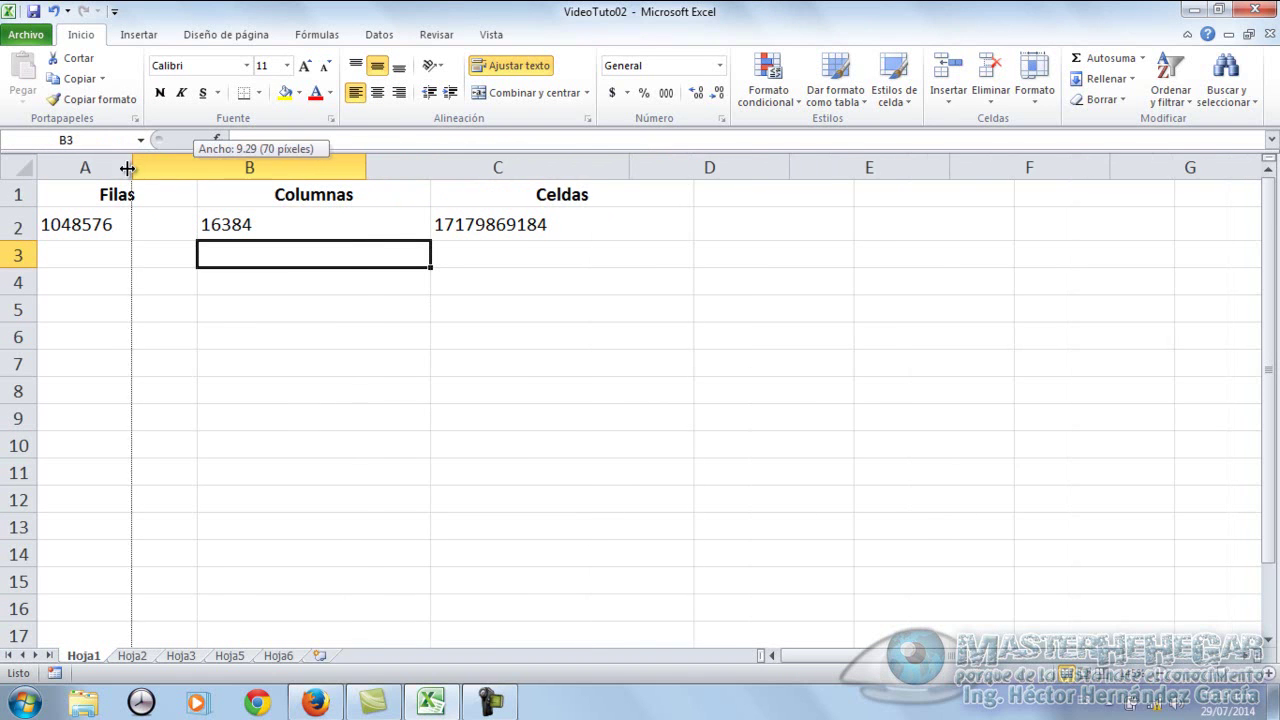
left_click(20, 164)
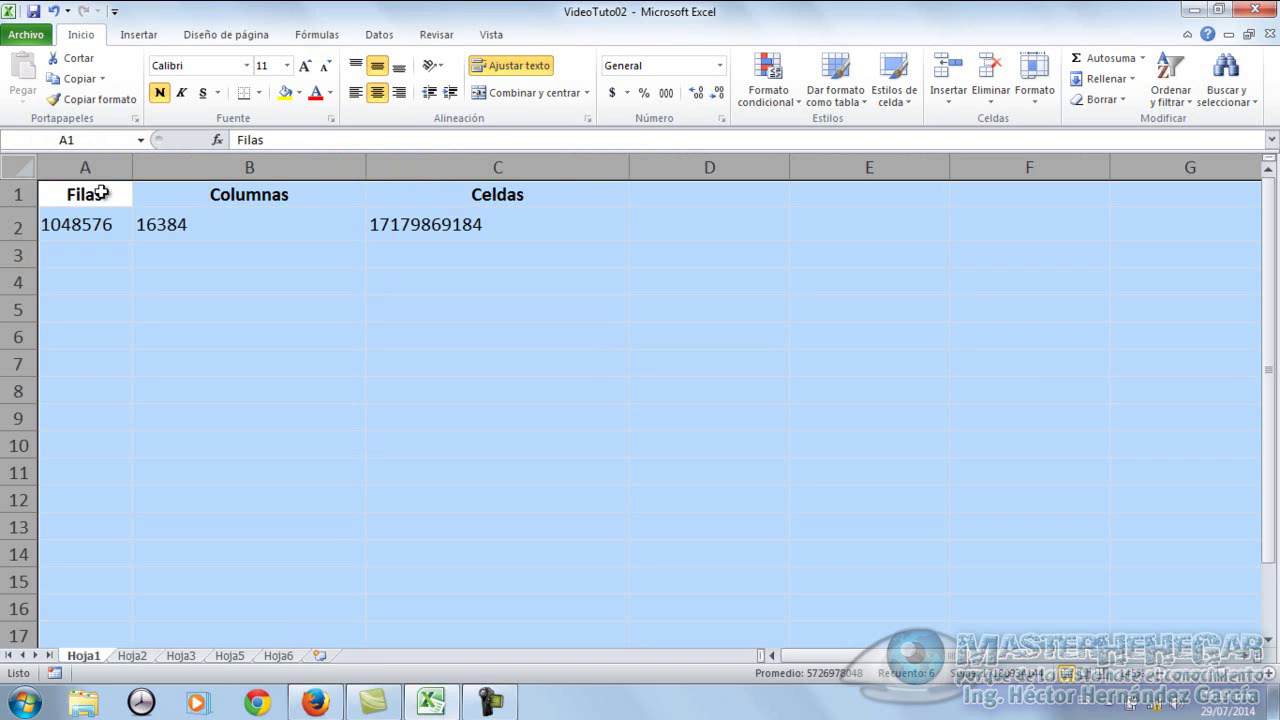
double_click(365, 168)
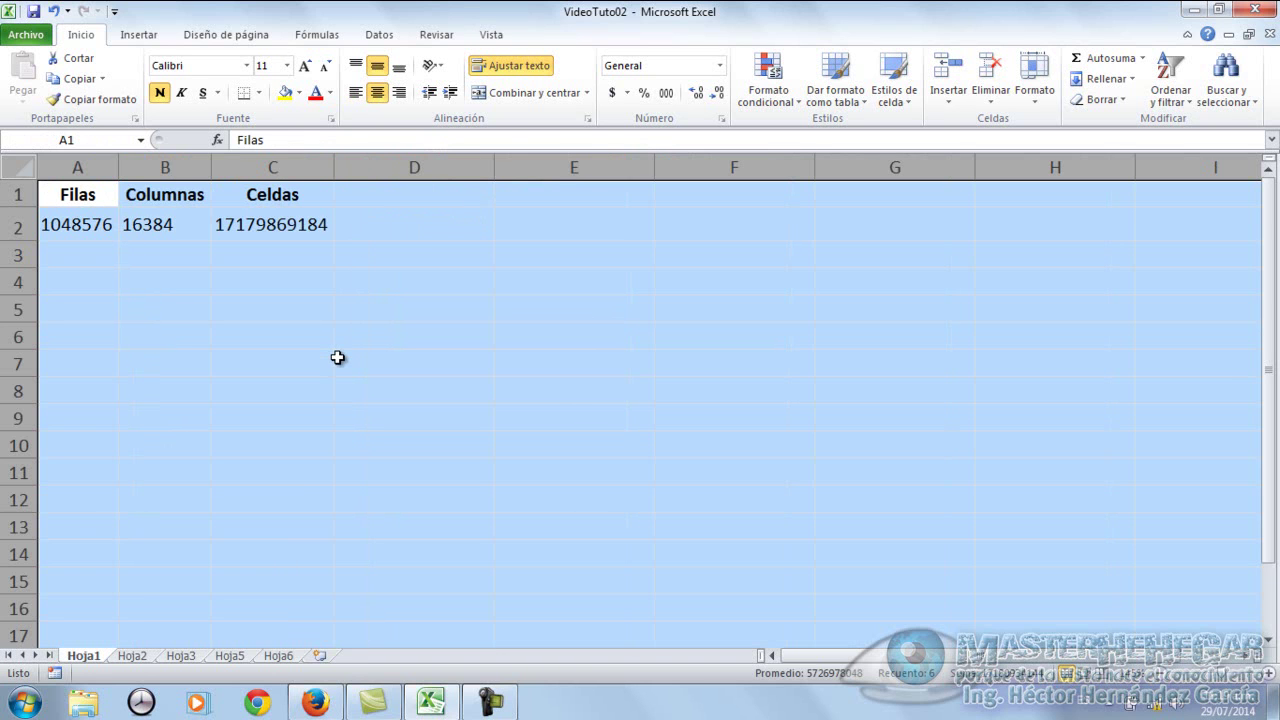
left_click(104, 226)
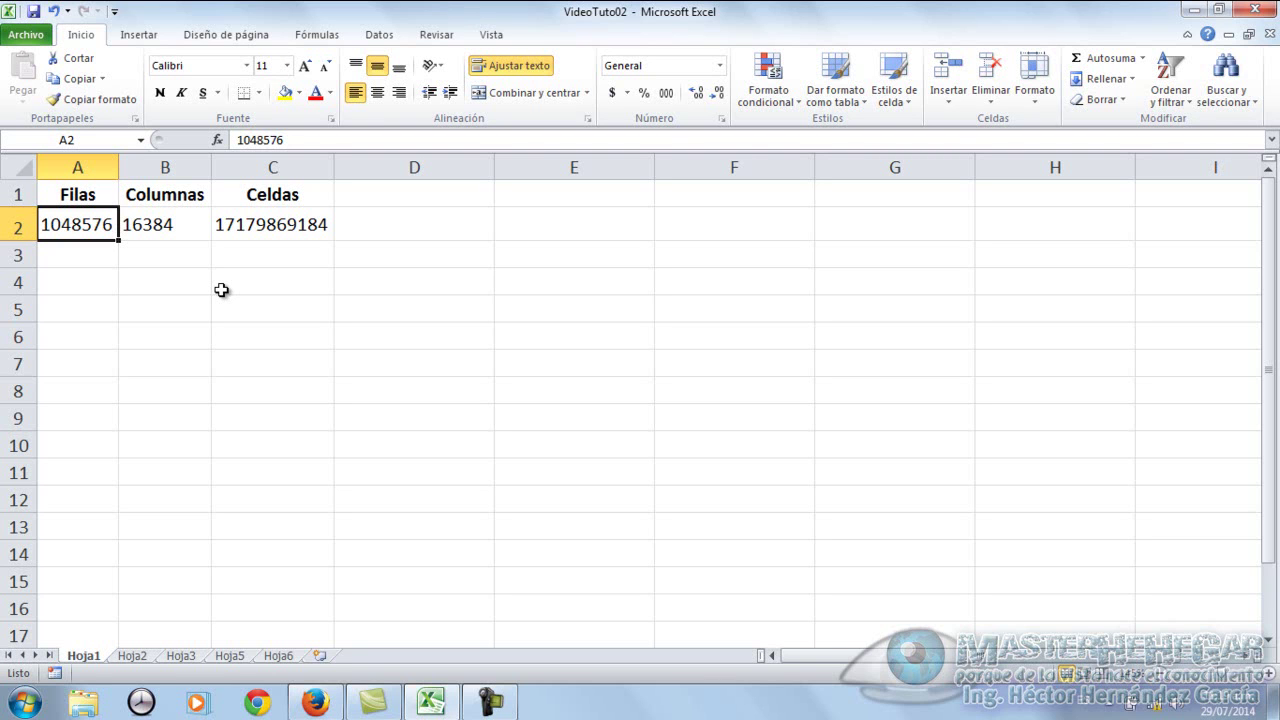
Move the Filas column from A to after Columnas, so headings read Columnas, Filas, Celdas
left_click(178, 262)
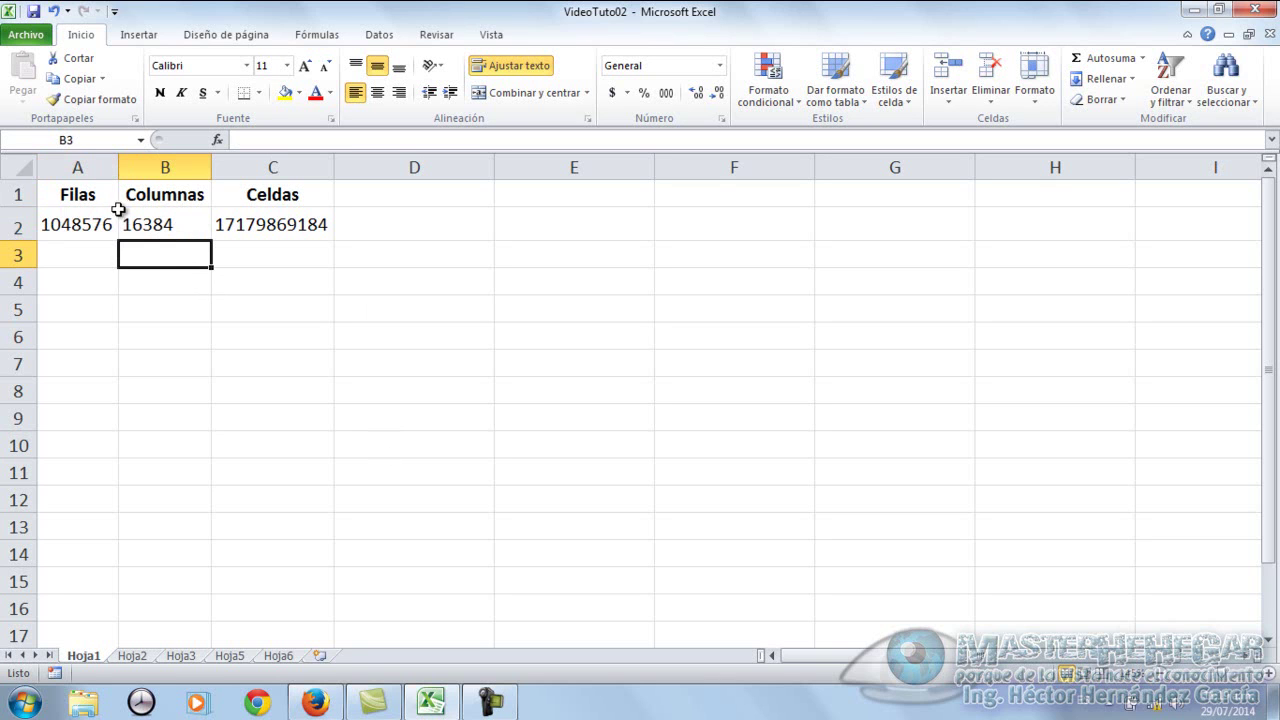
left_click(80, 166)
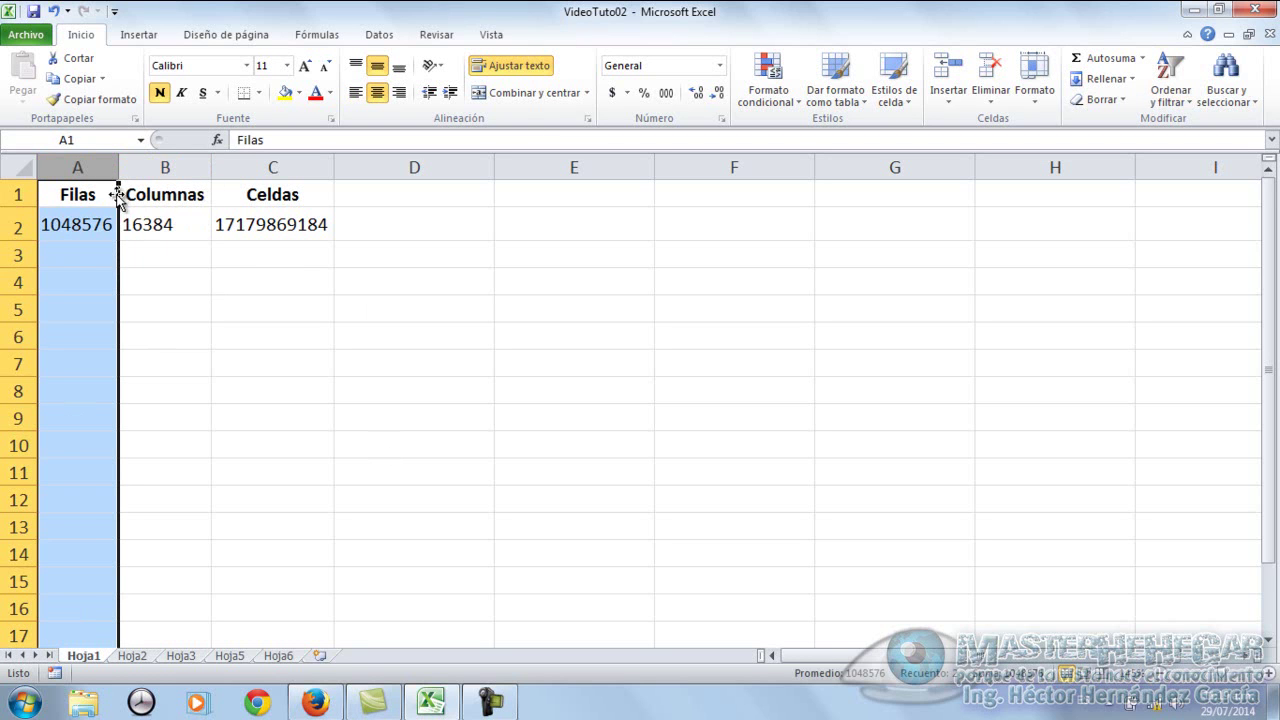
left_click_drag(118, 210, 200, 212)
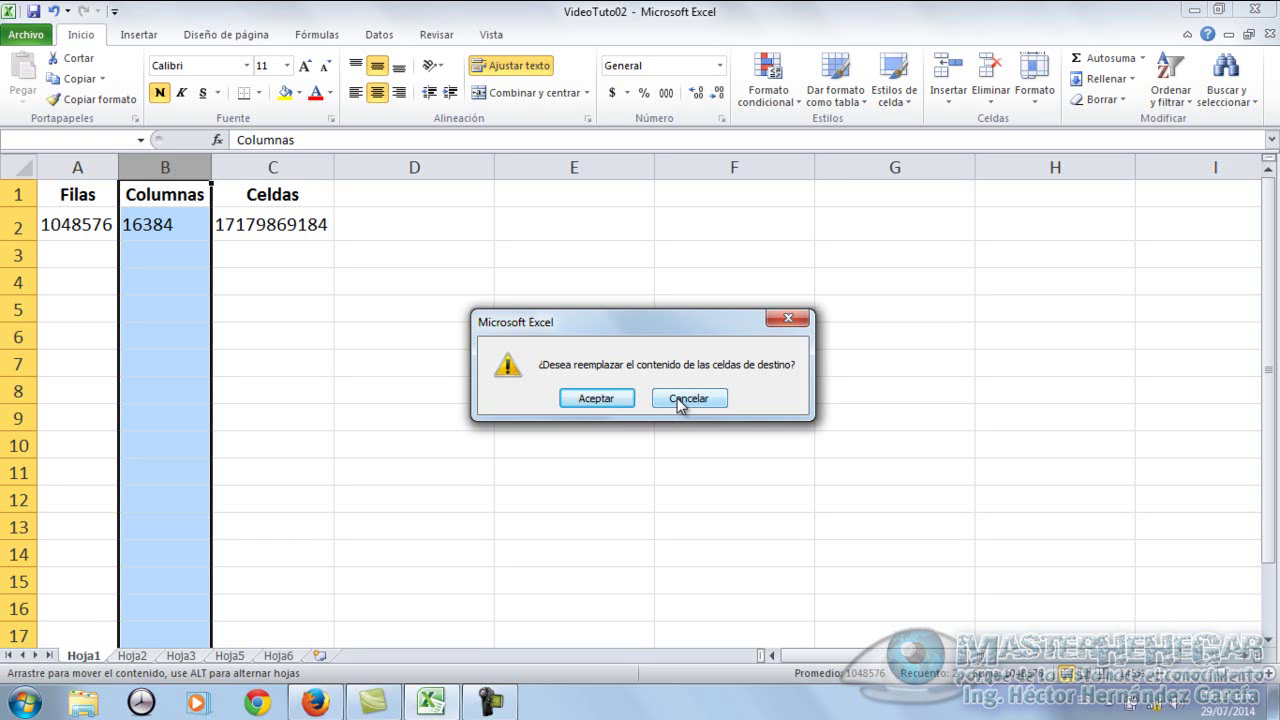
left_click(679, 400)
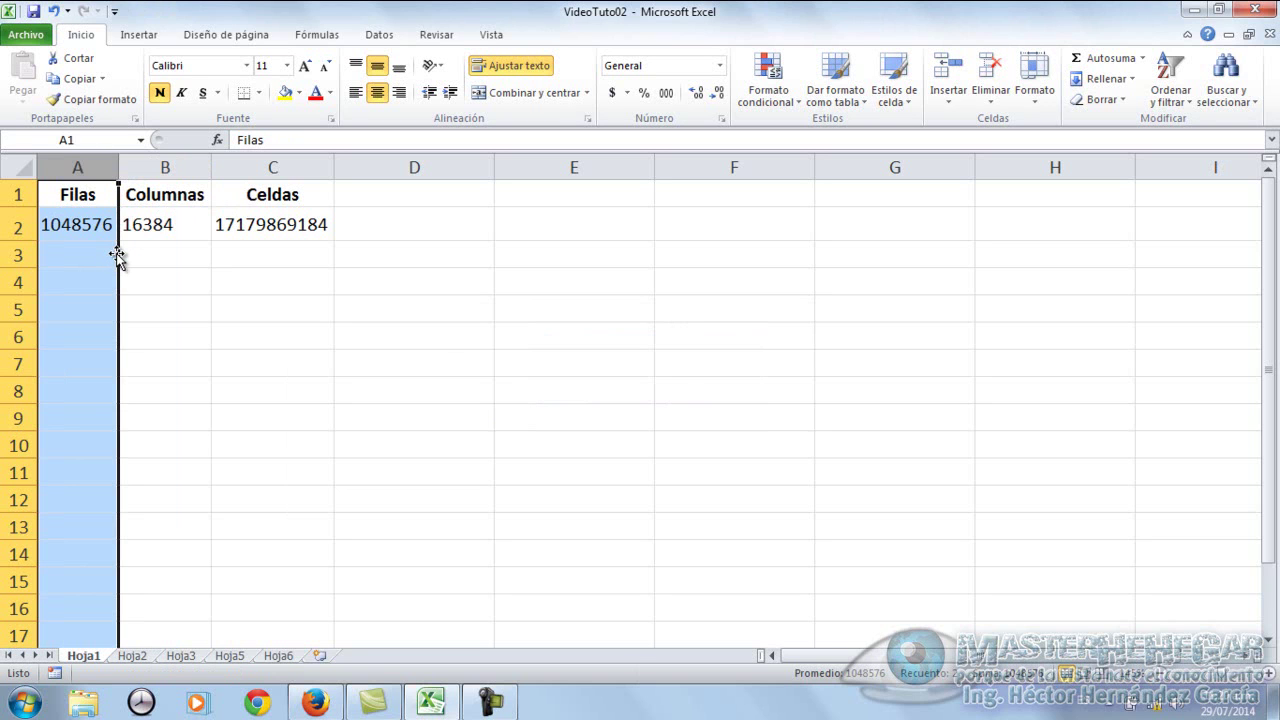
left_click_drag(118, 256, 220, 258)
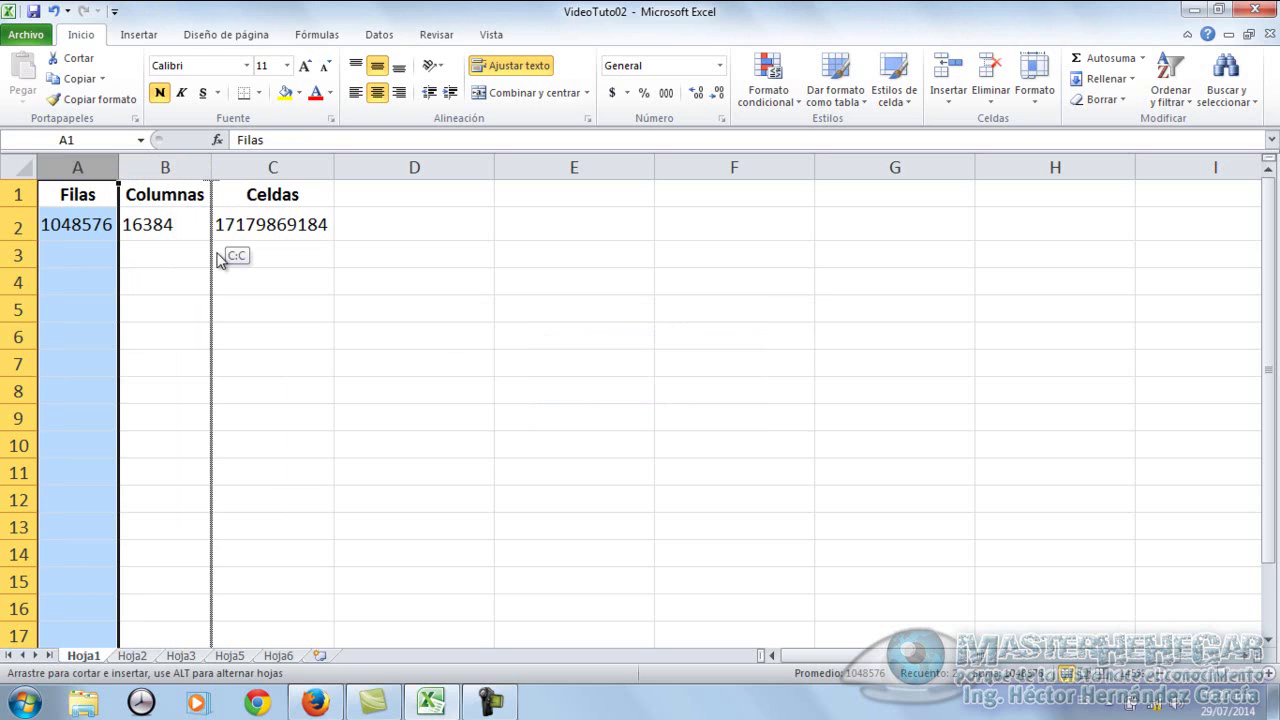
left_click_drag(219, 258, 214, 251)
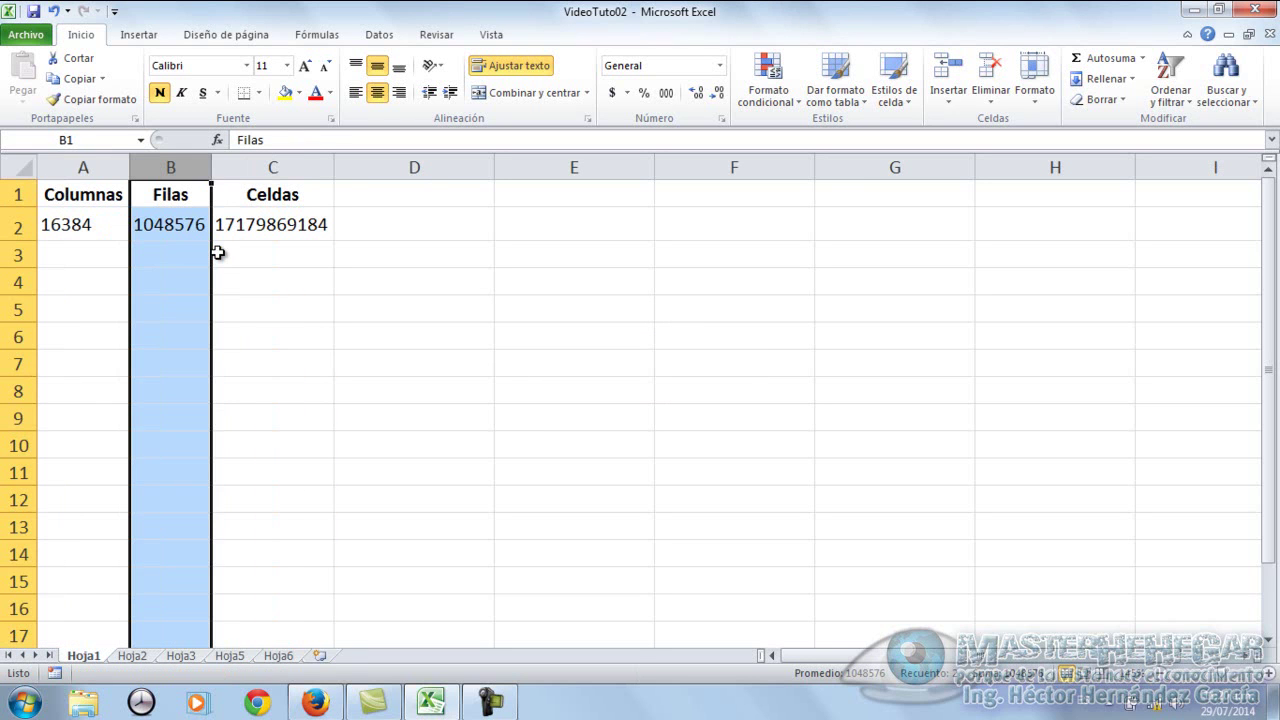
left_click(281, 255)
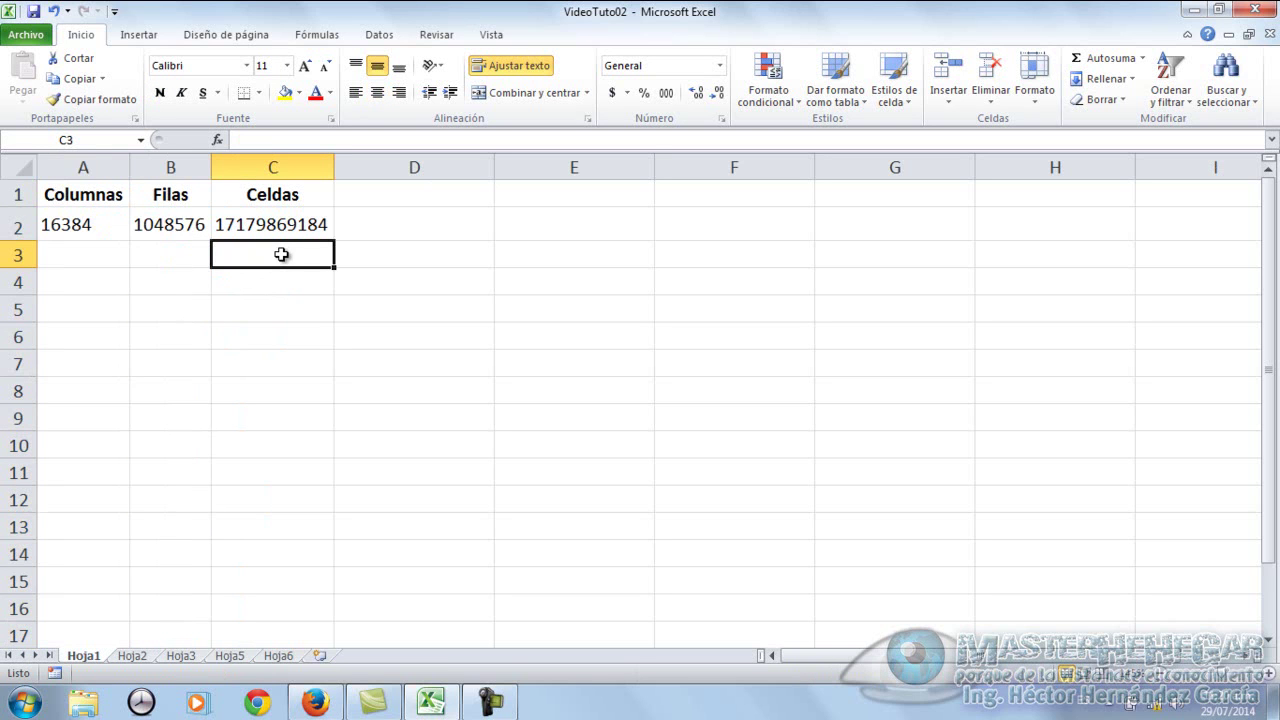
Hide the Celdas column C with Ocultar
left_click(277, 171)
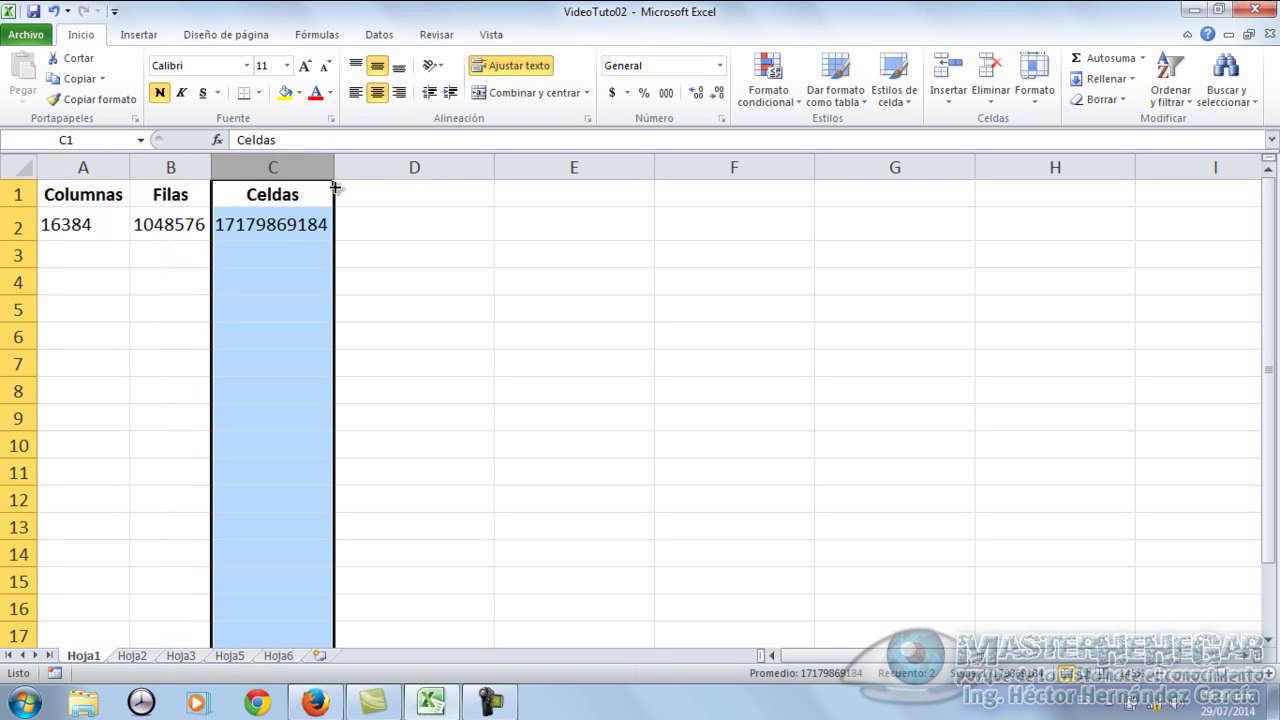
left_click(297, 165)
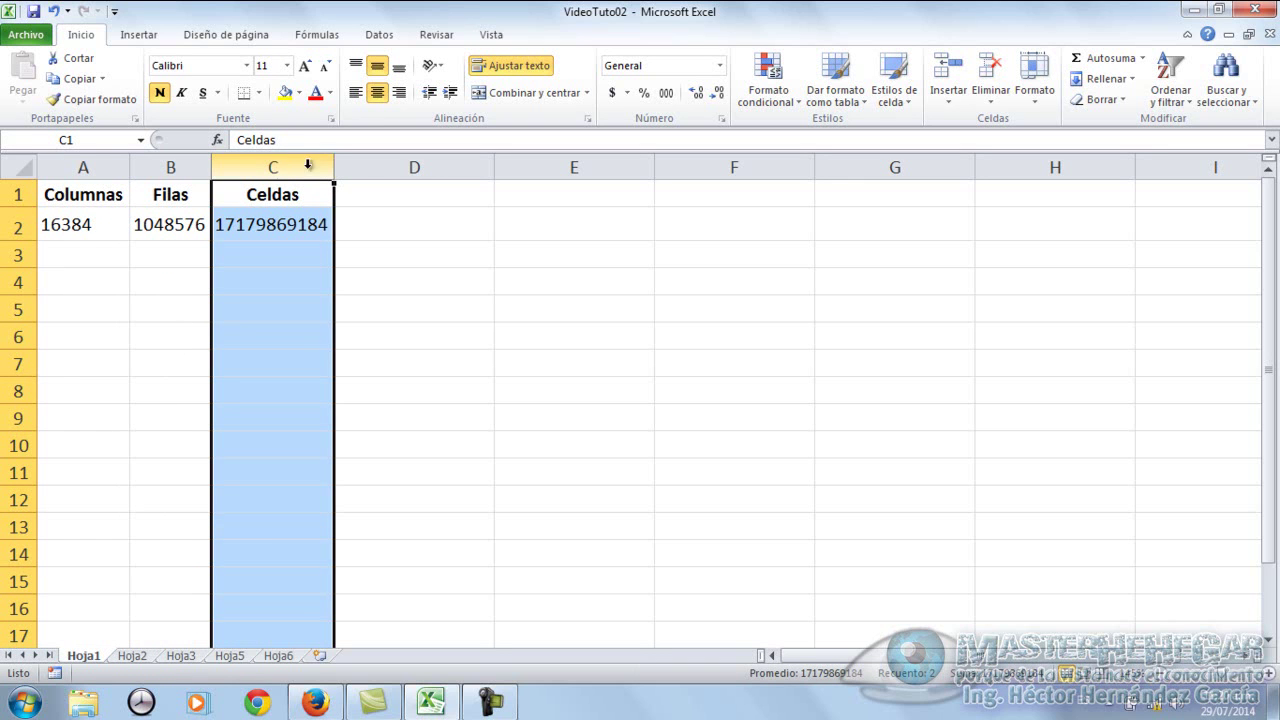
right_click(297, 167)
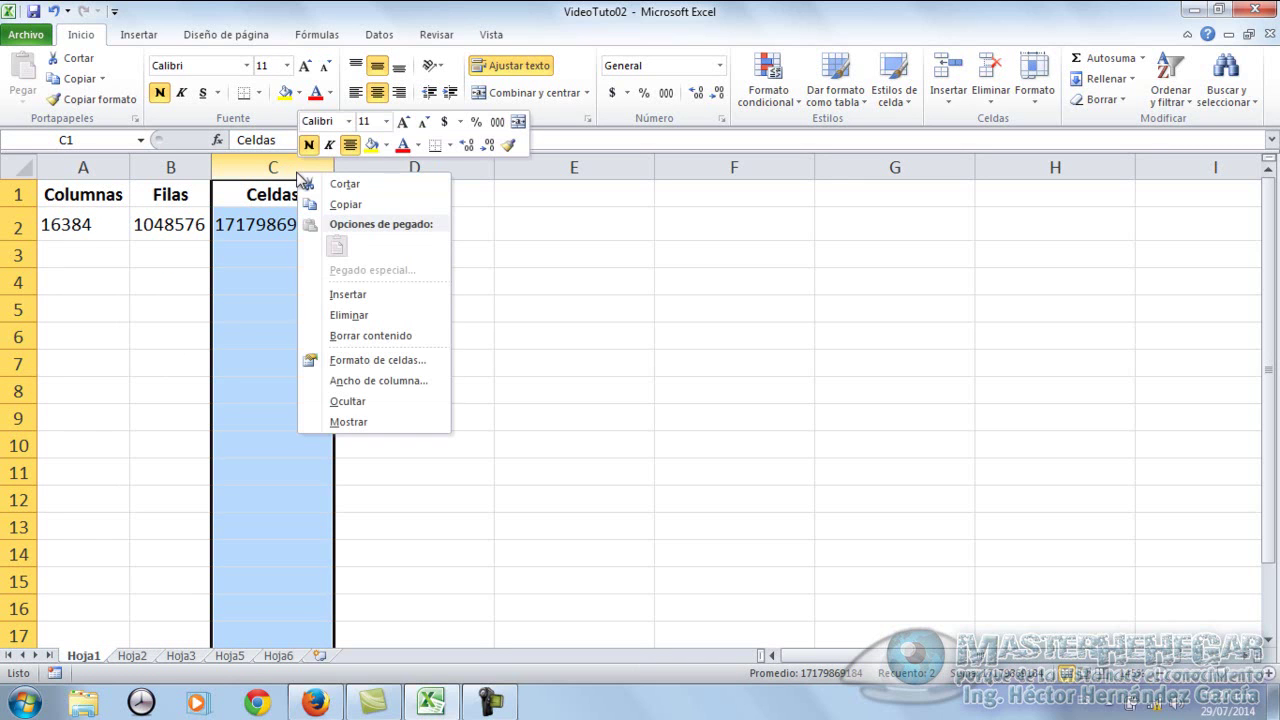
left_click(340, 401)
left_click(279, 289)
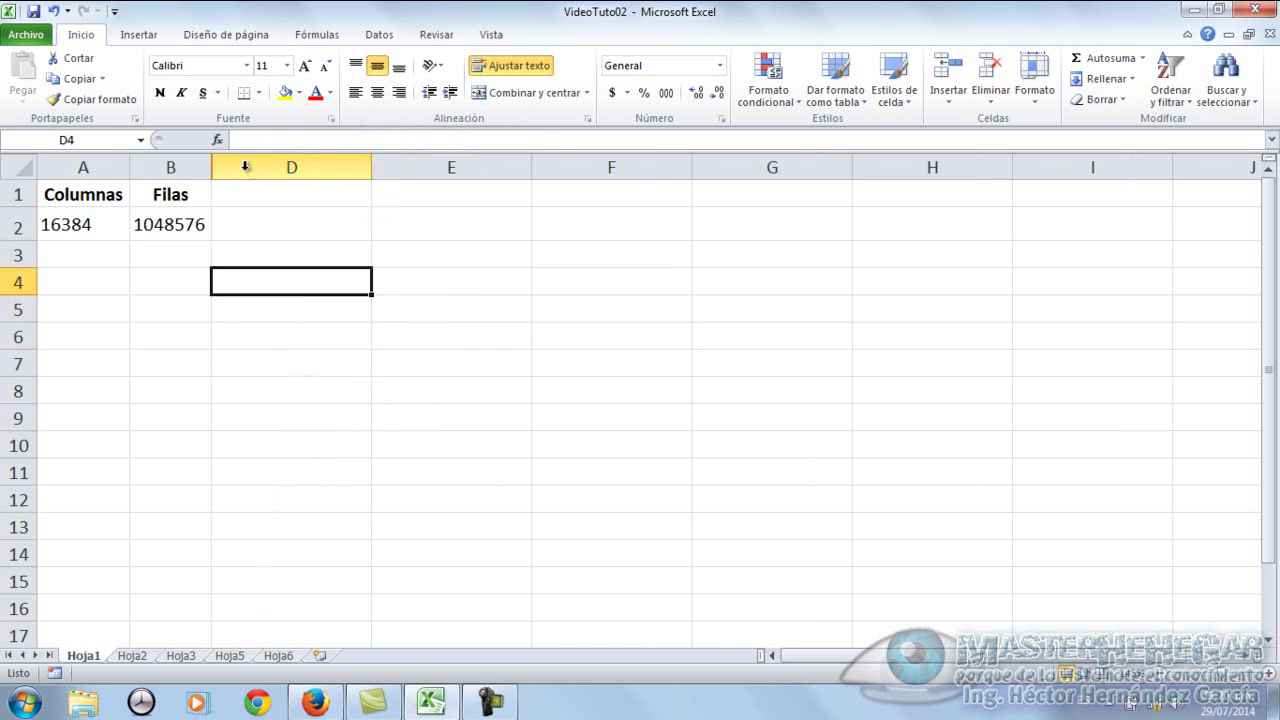
Insert a new empty column at D and autofit its width
right_click(326, 170)
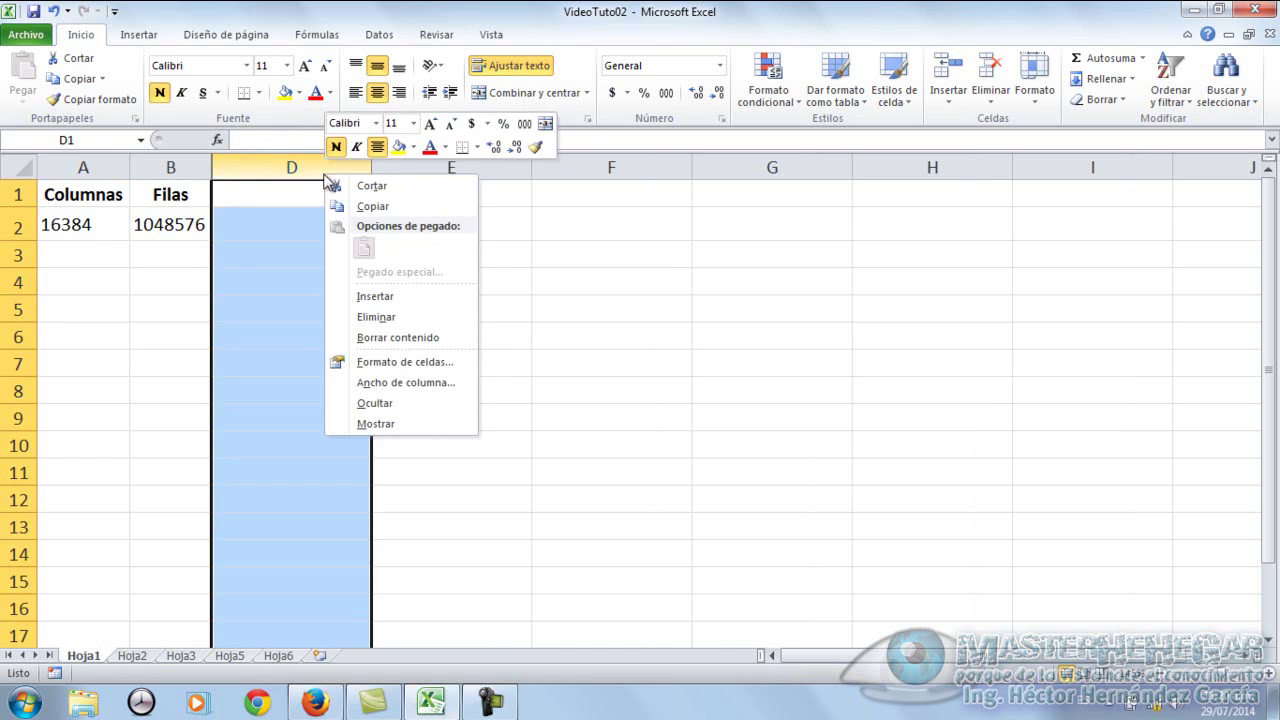
left_click(372, 297)
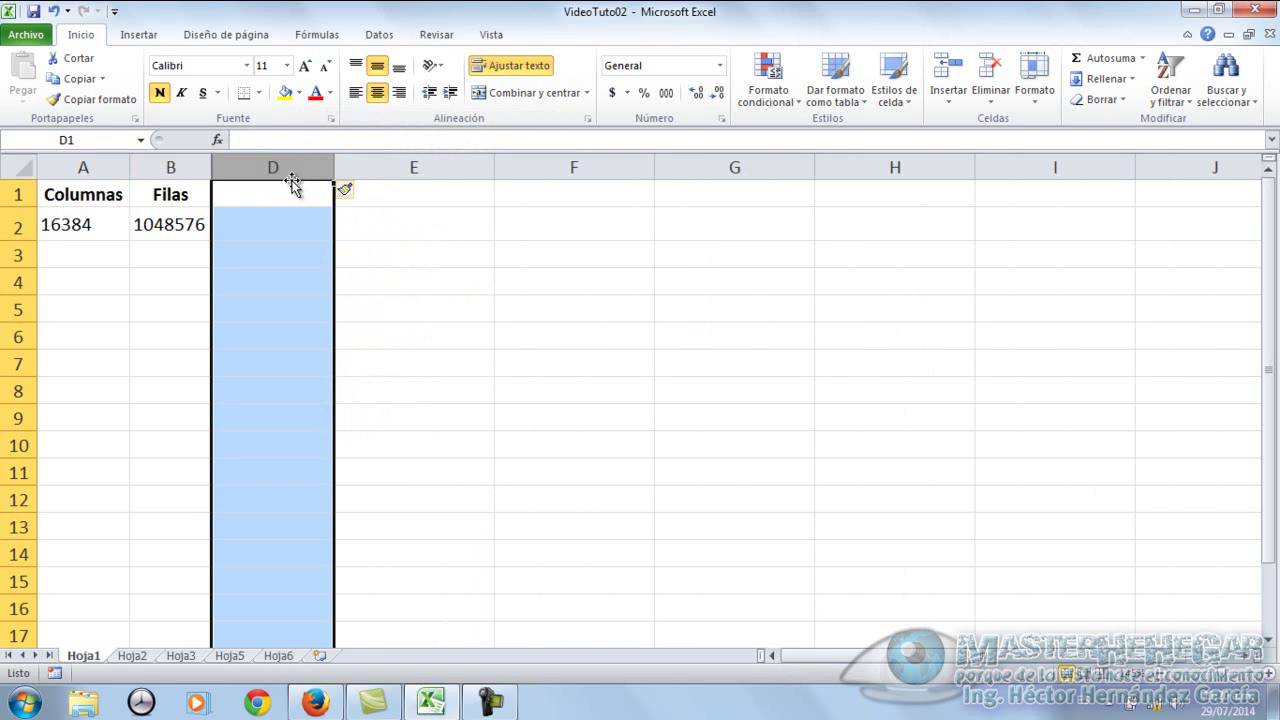
double_click(335, 289)
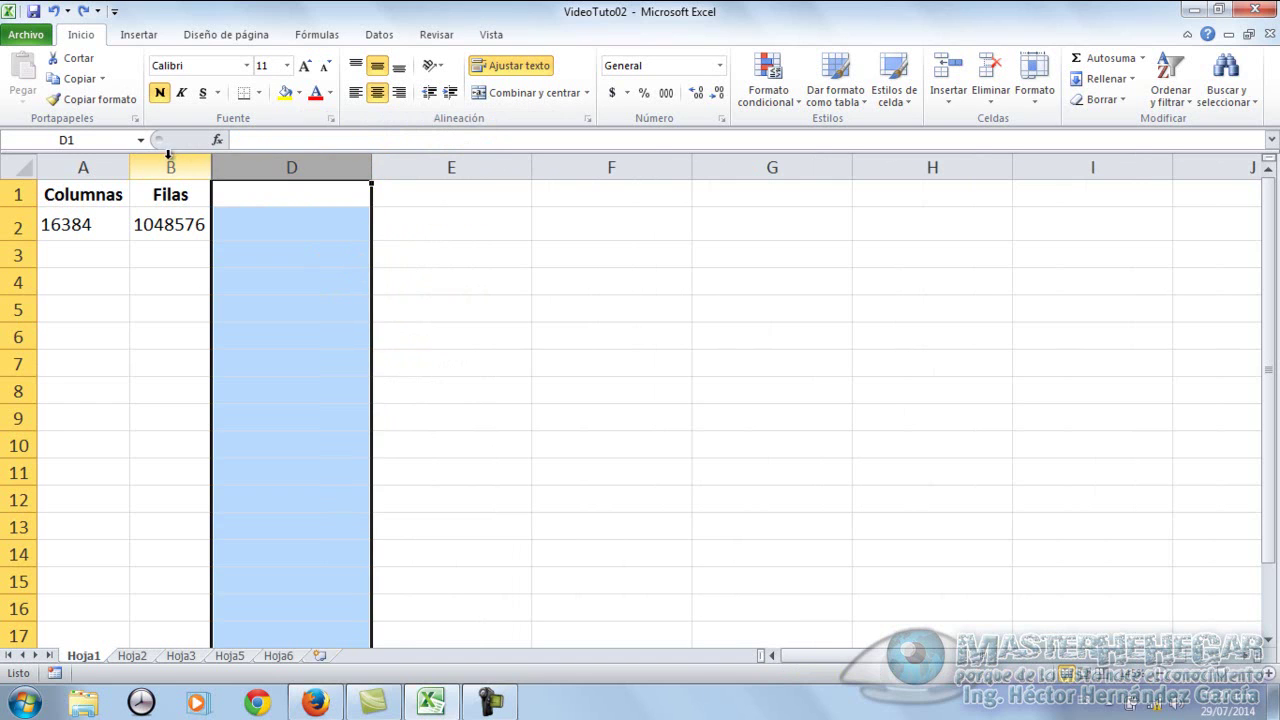
Unhide Celdas by selecting columns B through D and choosing Mostrar, then check C2's formula =B2*A2
left_click(170, 164)
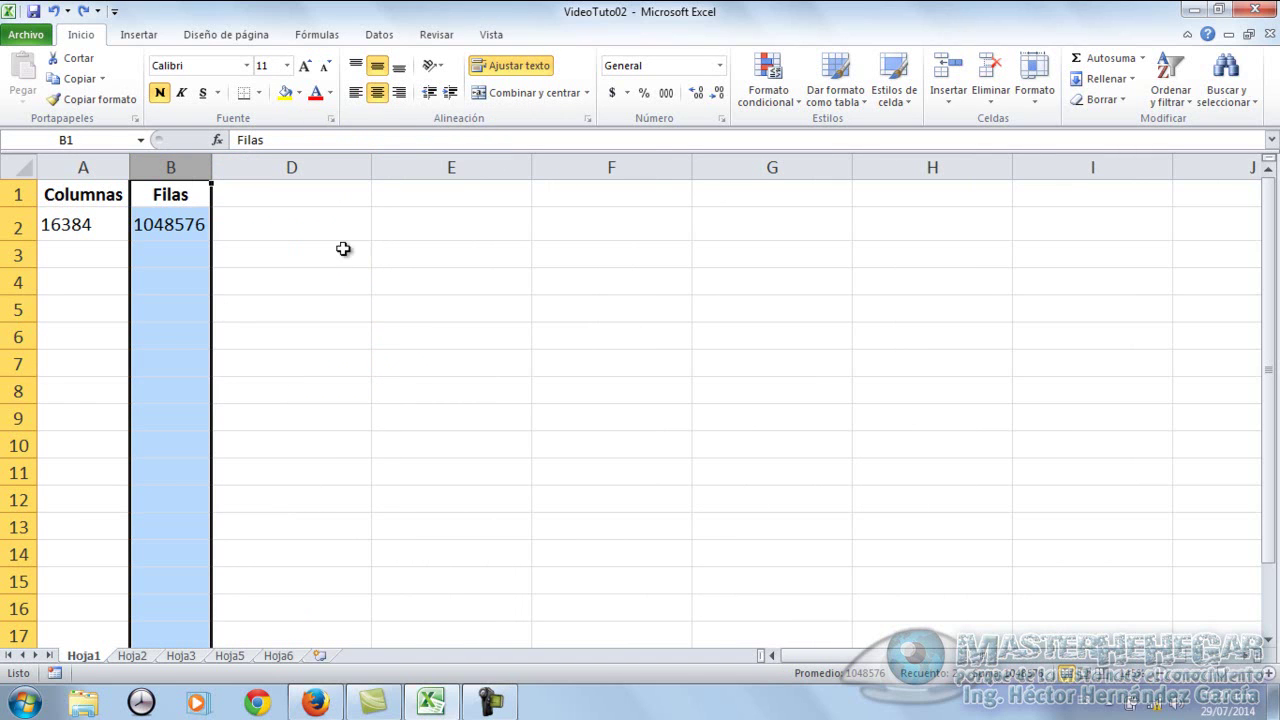
left_click(258, 192)
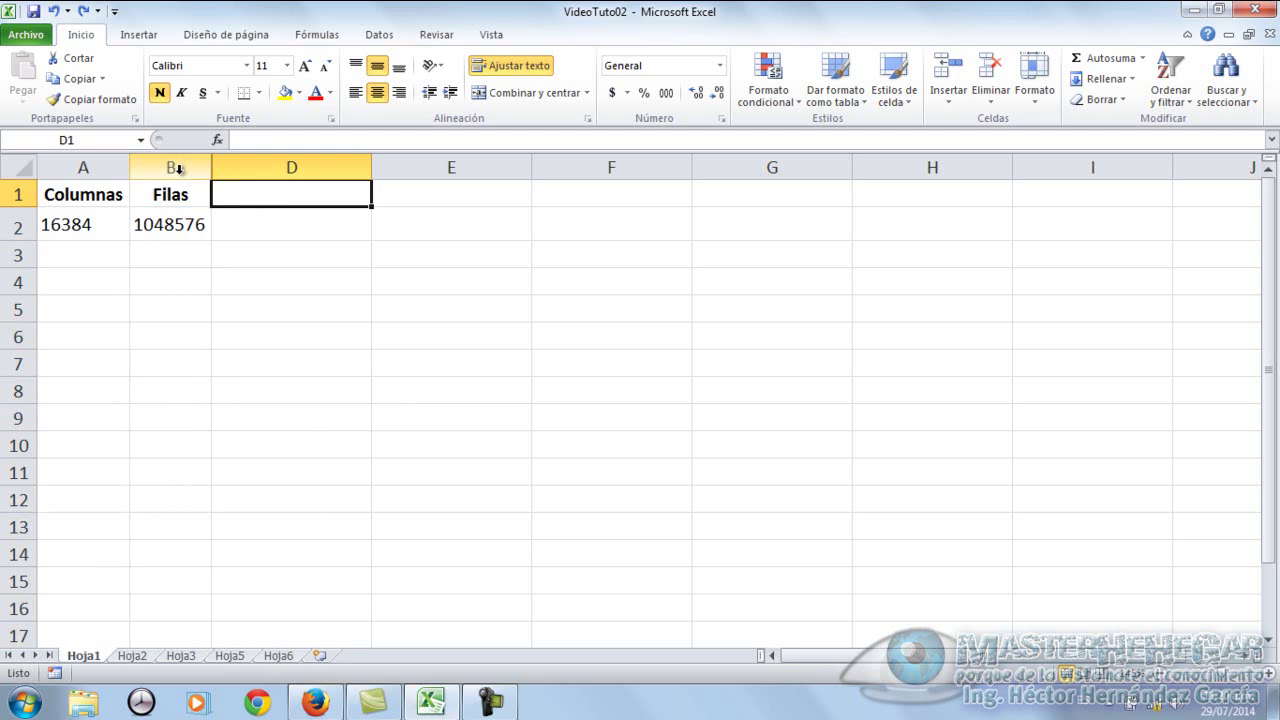
left_click_drag(177, 168, 231, 168)
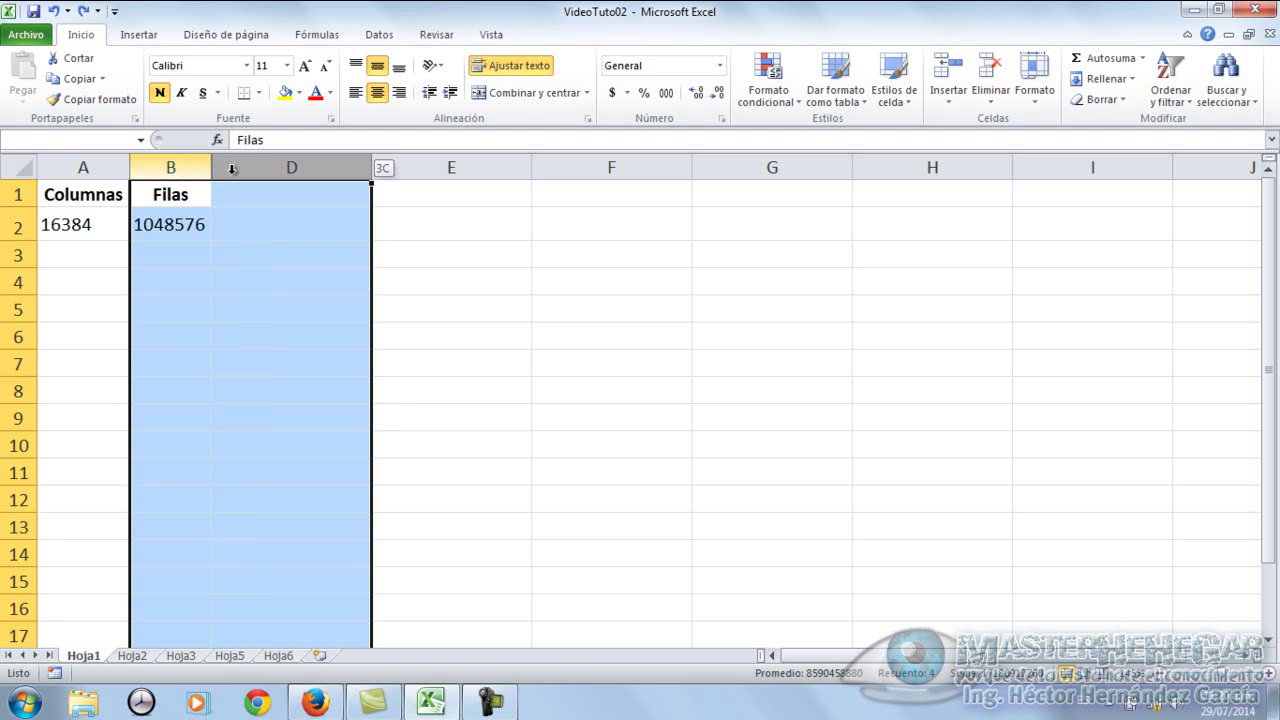
left_click(494, 247)
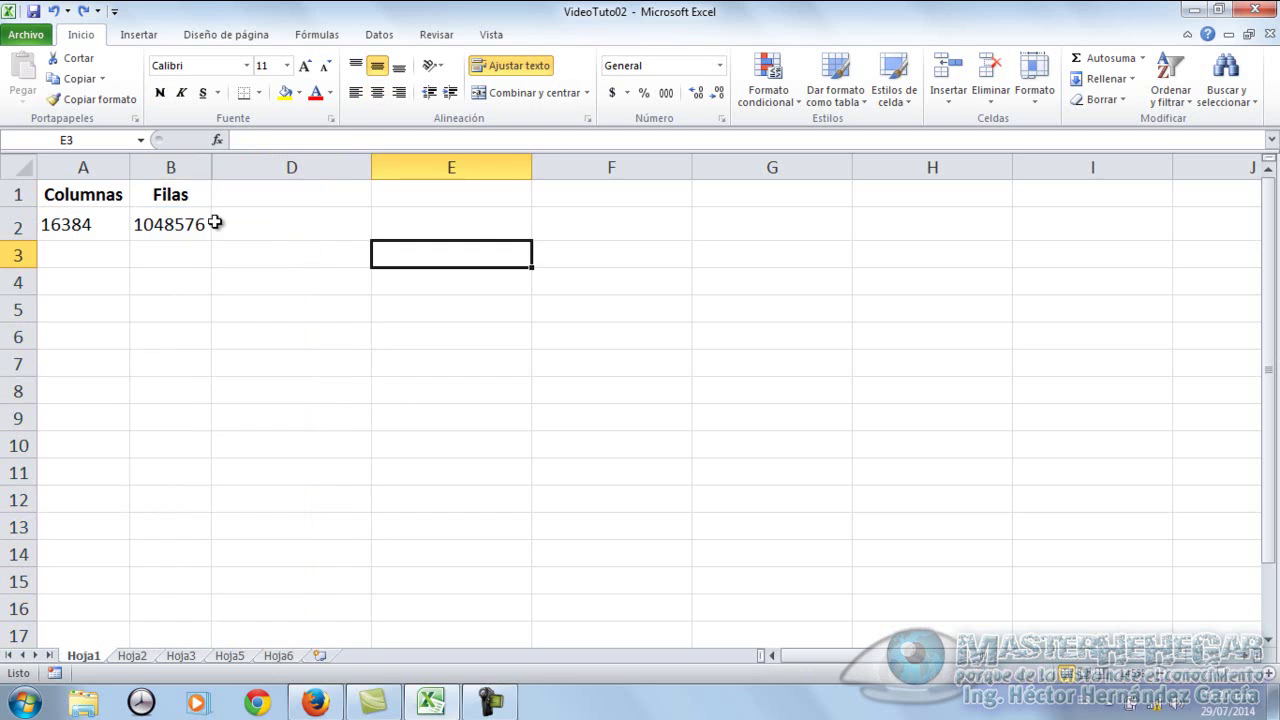
left_click_drag(180, 166, 289, 166)
right_click(290, 167)
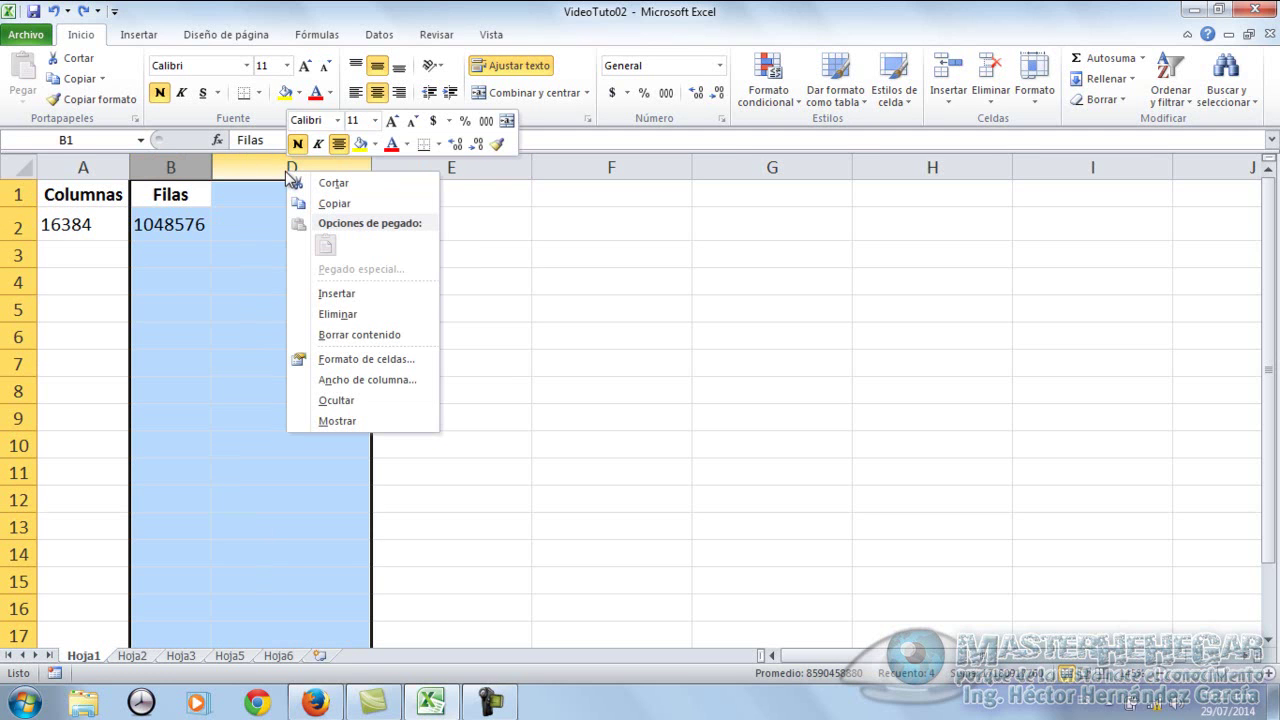
left_click(337, 421)
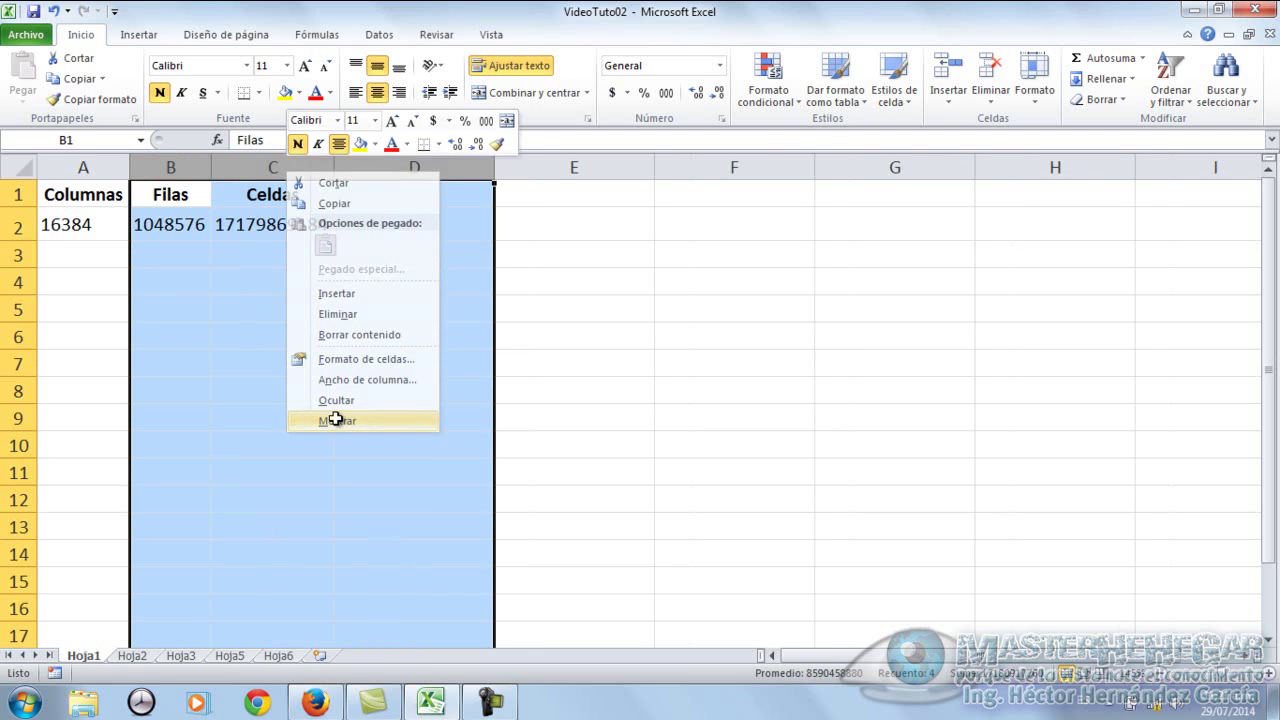
left_click(268, 230)
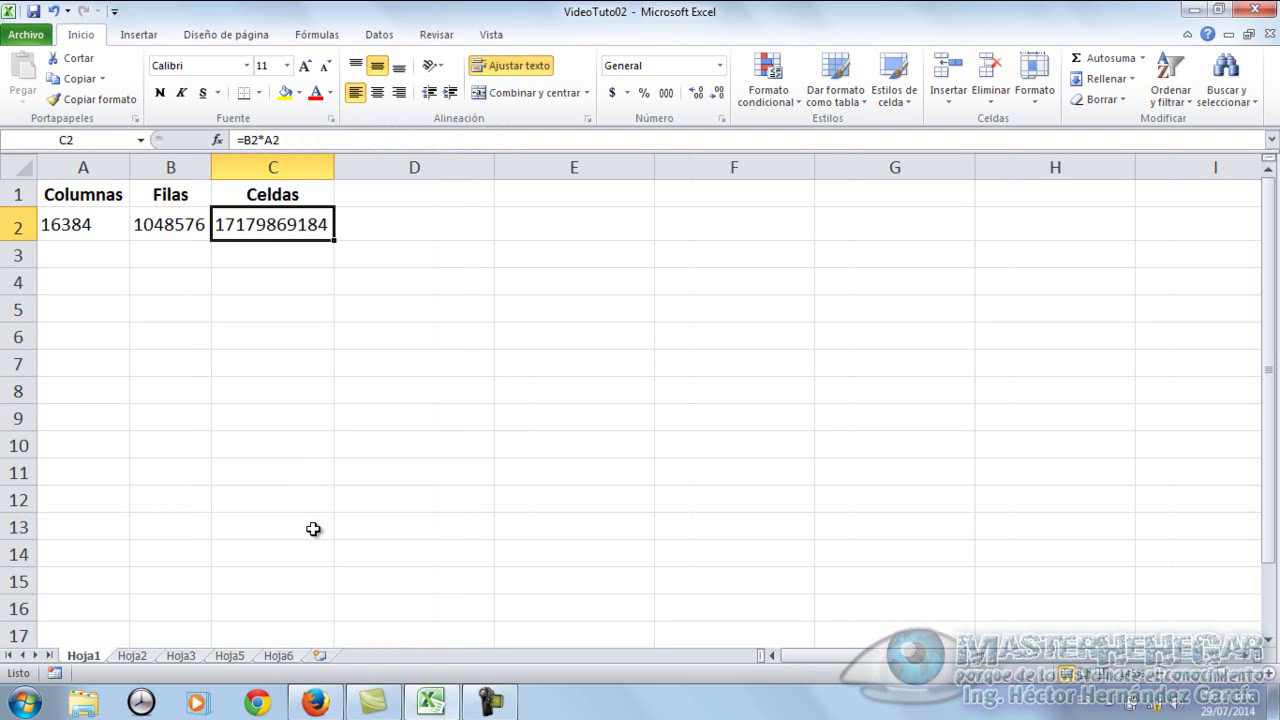
left_click(20, 226)
right_click(20, 226)
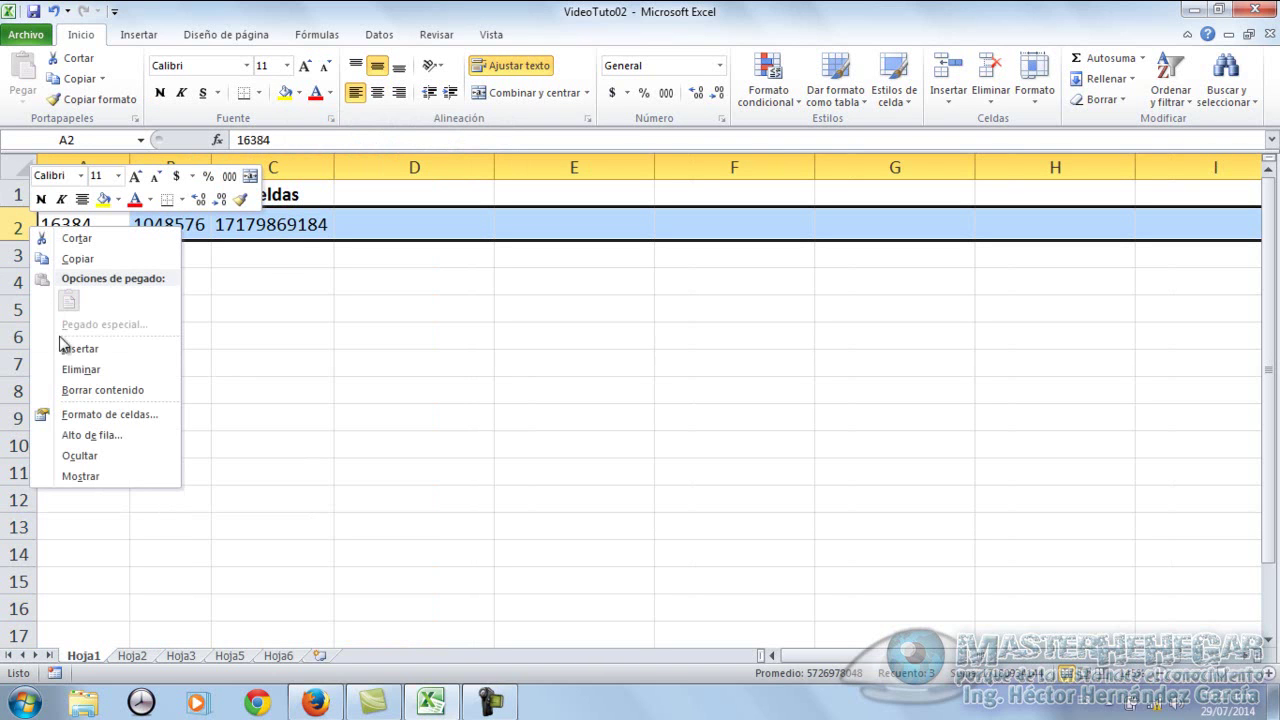
left_click(86, 477)
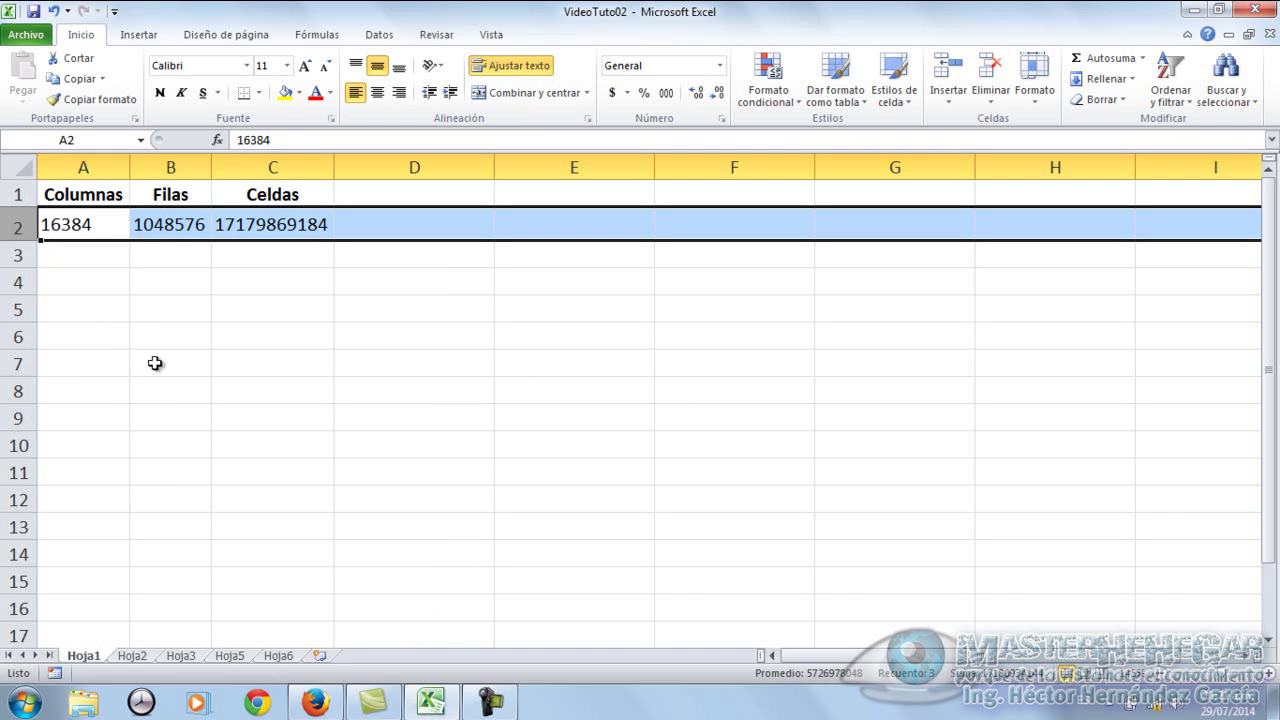
right_click(20, 226)
left_click(75, 449)
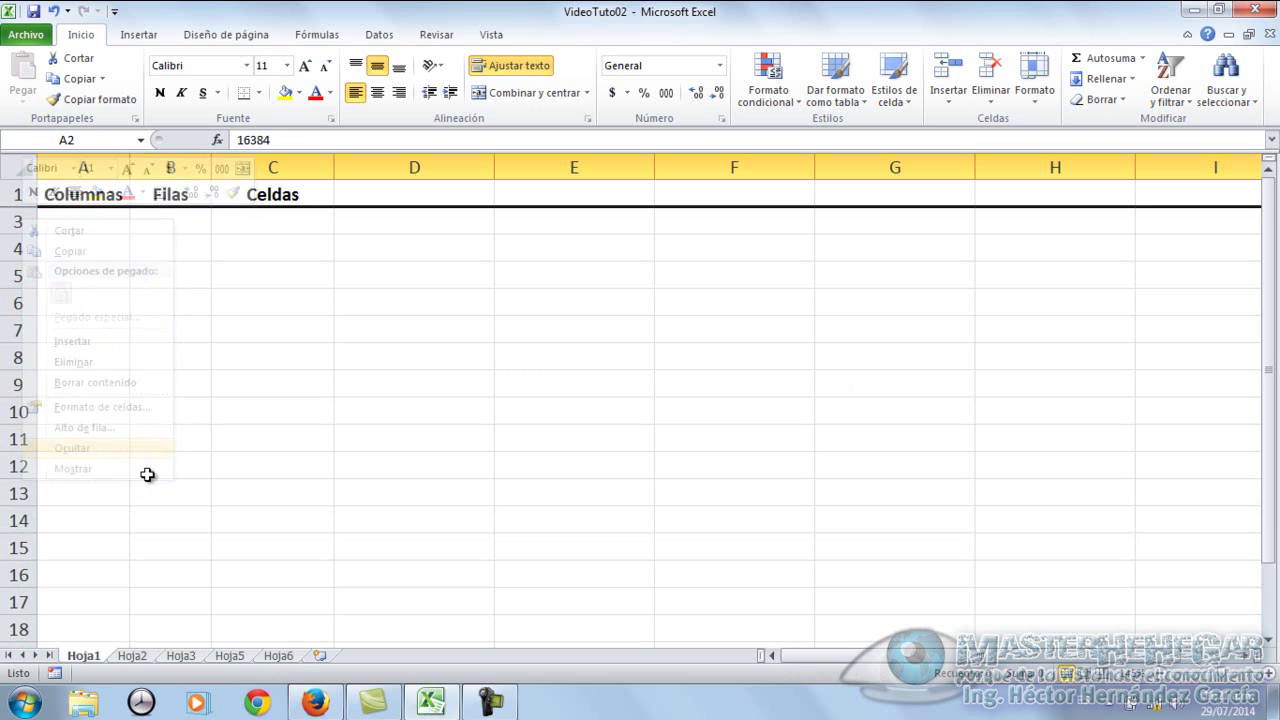
left_click(178, 284)
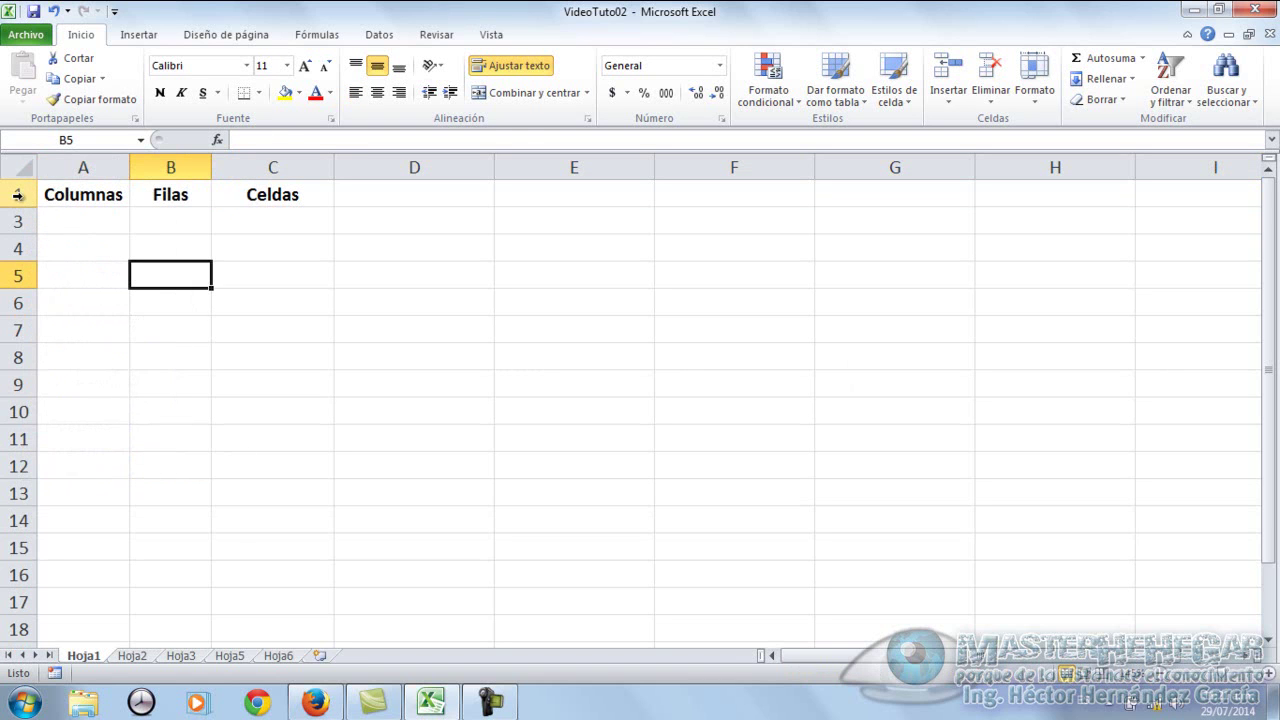
left_click_drag(17, 194, 18, 222)
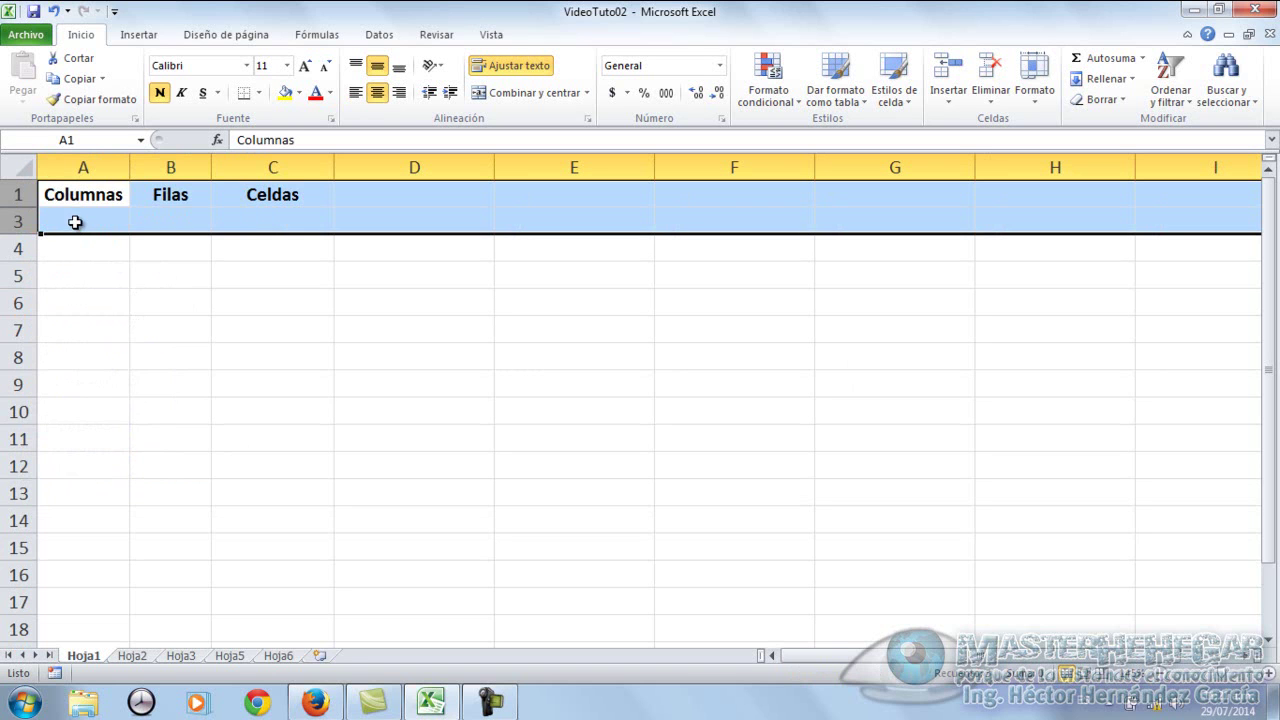
right_click(75, 222)
right_click(22, 222)
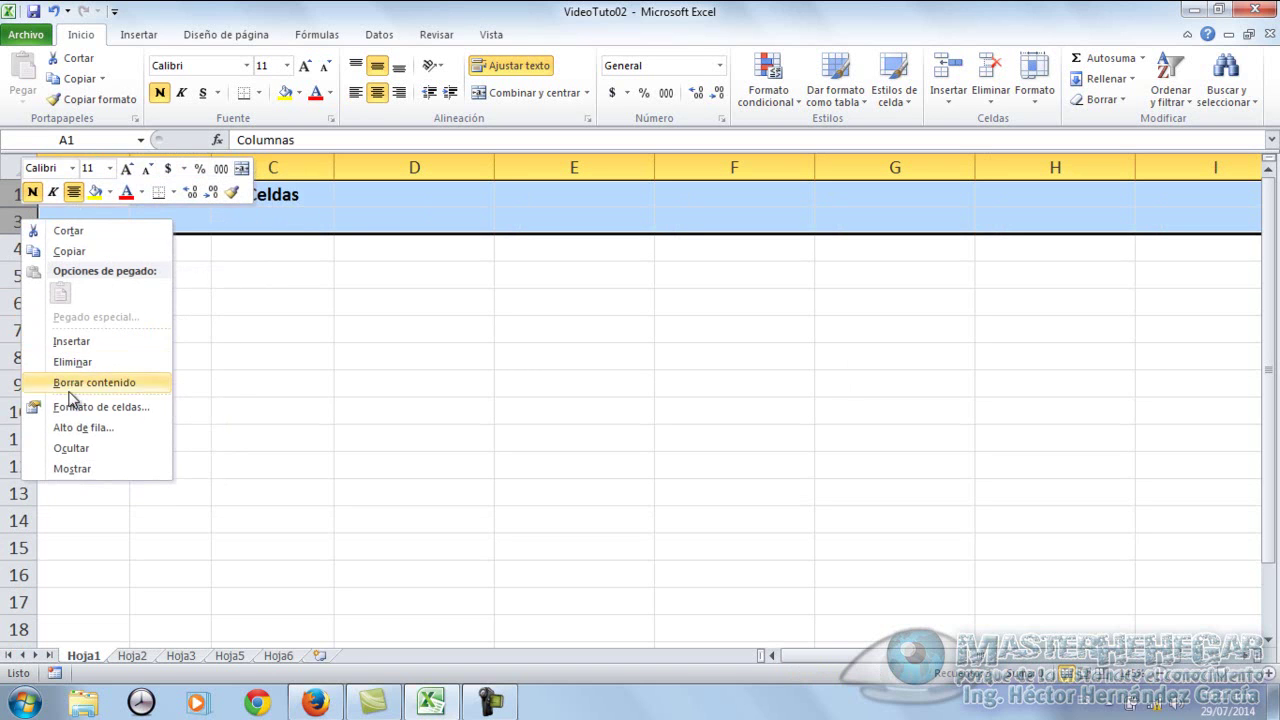
left_click(83, 466)
left_click(151, 219)
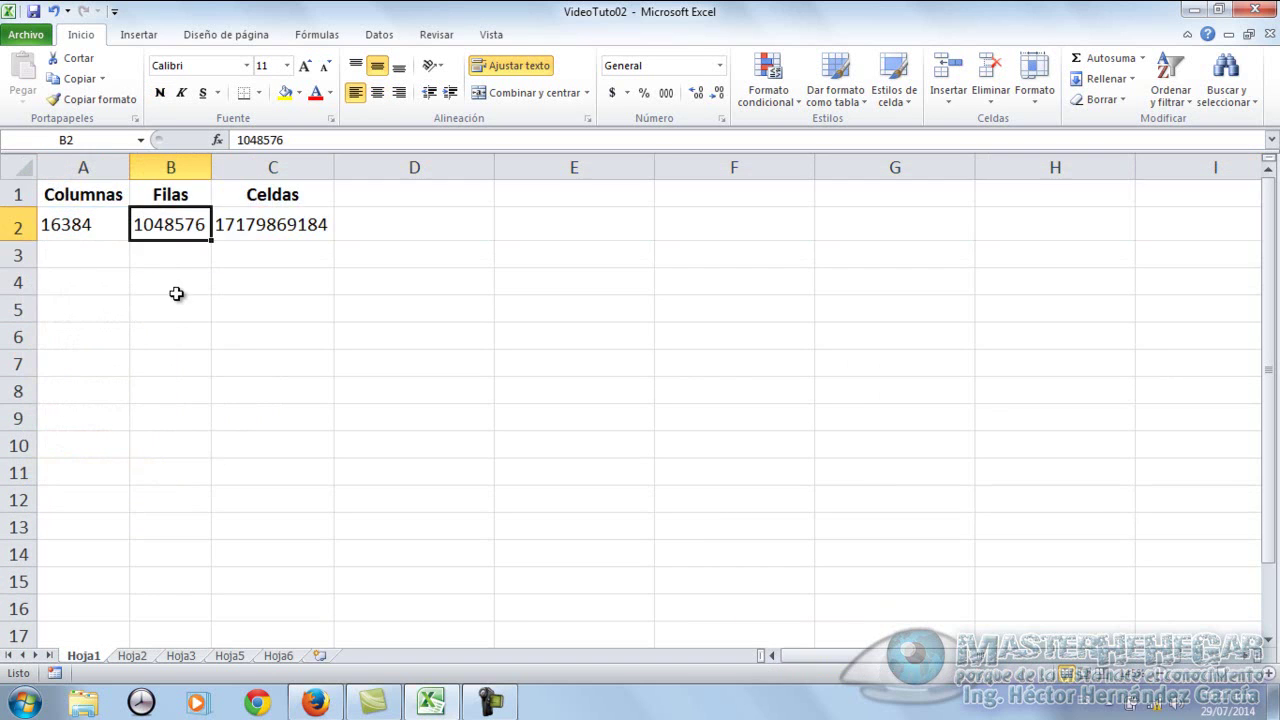
left_click(112, 230)
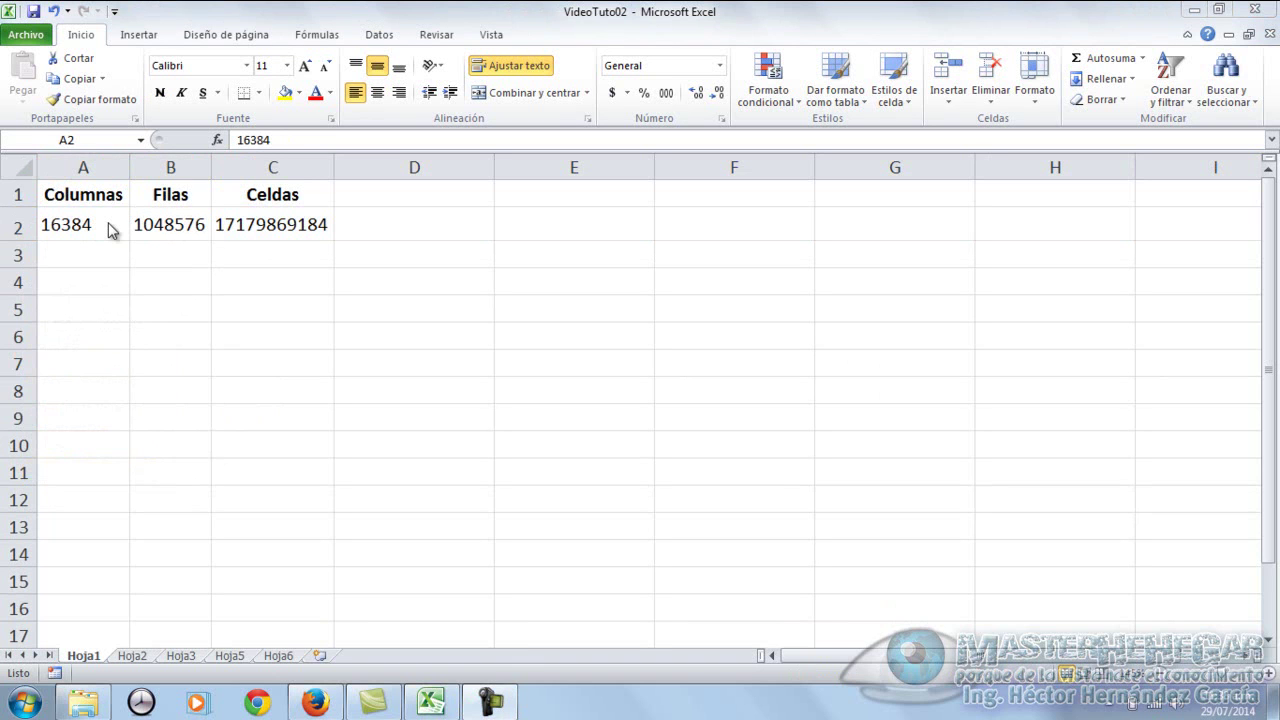